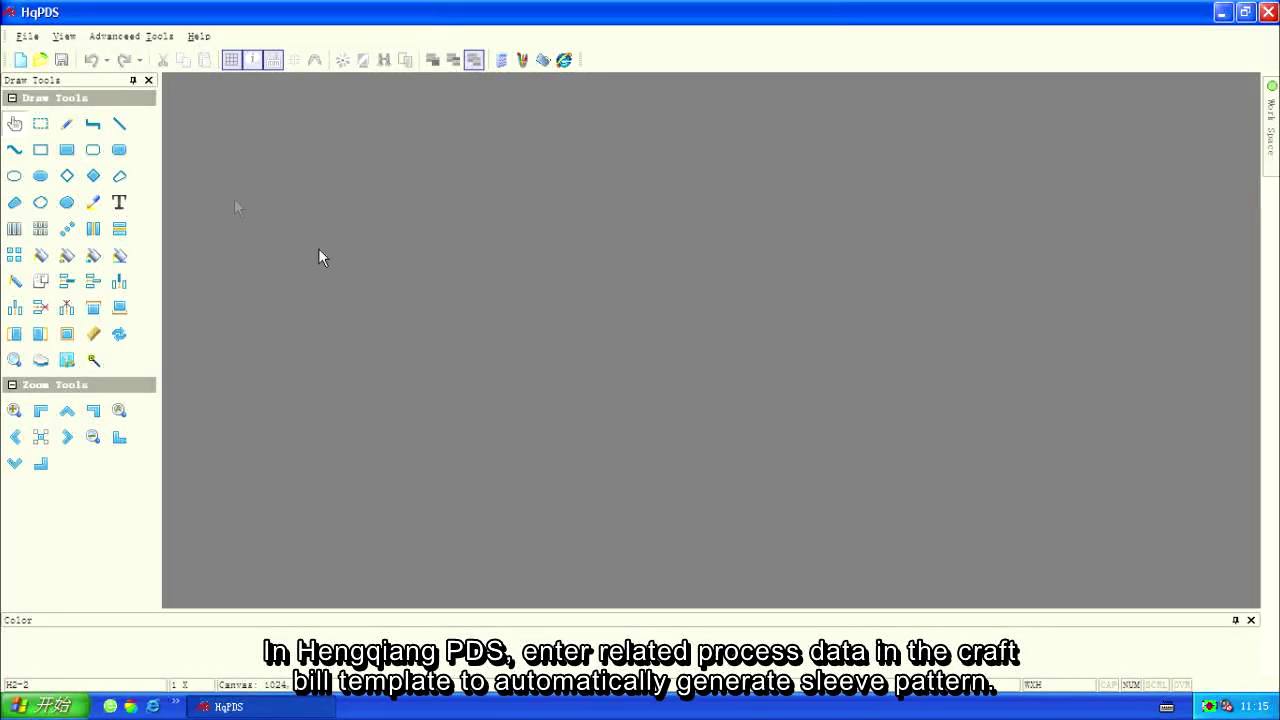
Create a new pattern file for the H2-2 machine model with a 1024 * 2048 canvas.
{"action": "left_click", "coordinate": [27, 36]}
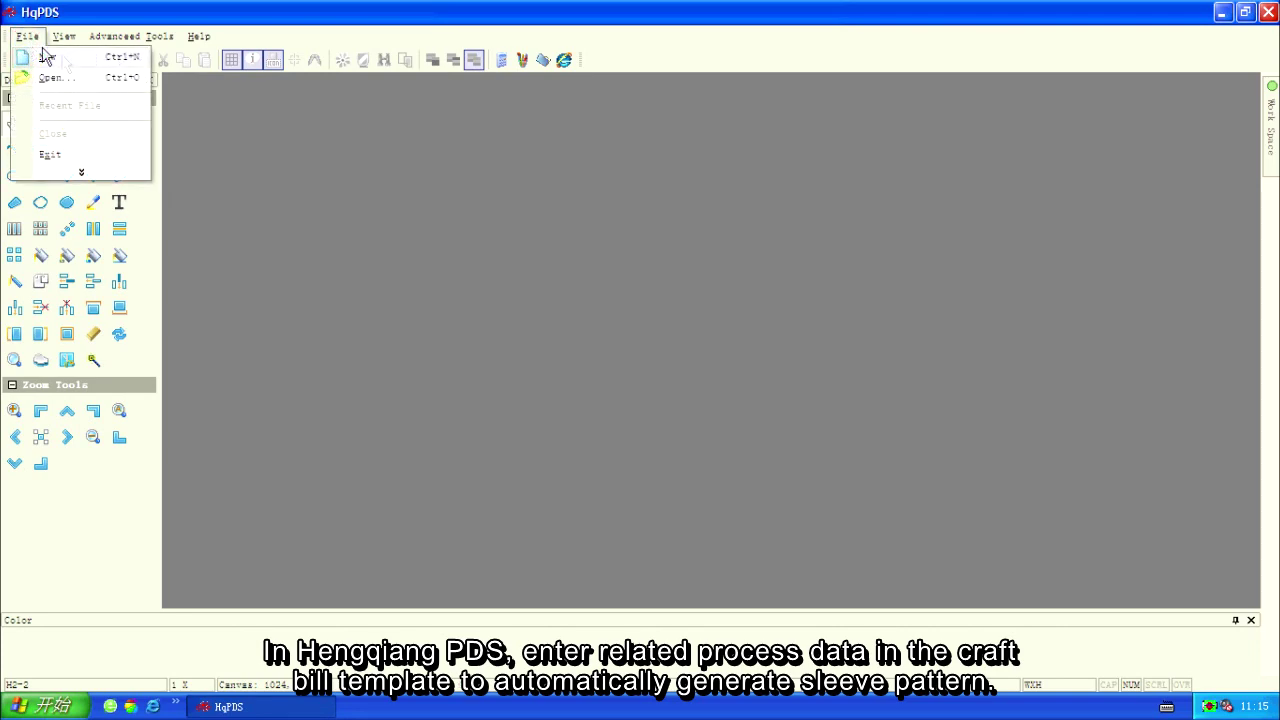
{"action": "left_click", "coordinate": [64, 60]}
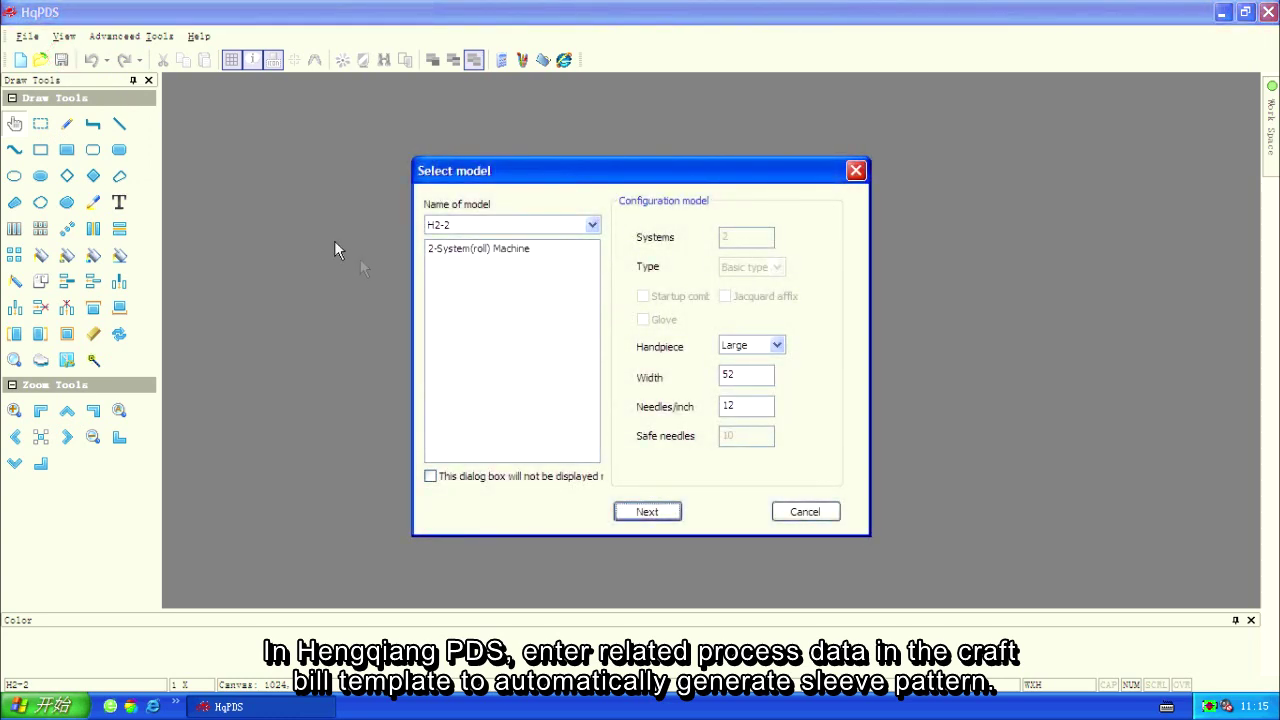
{"action": "left_click", "coordinate": [648, 512]}
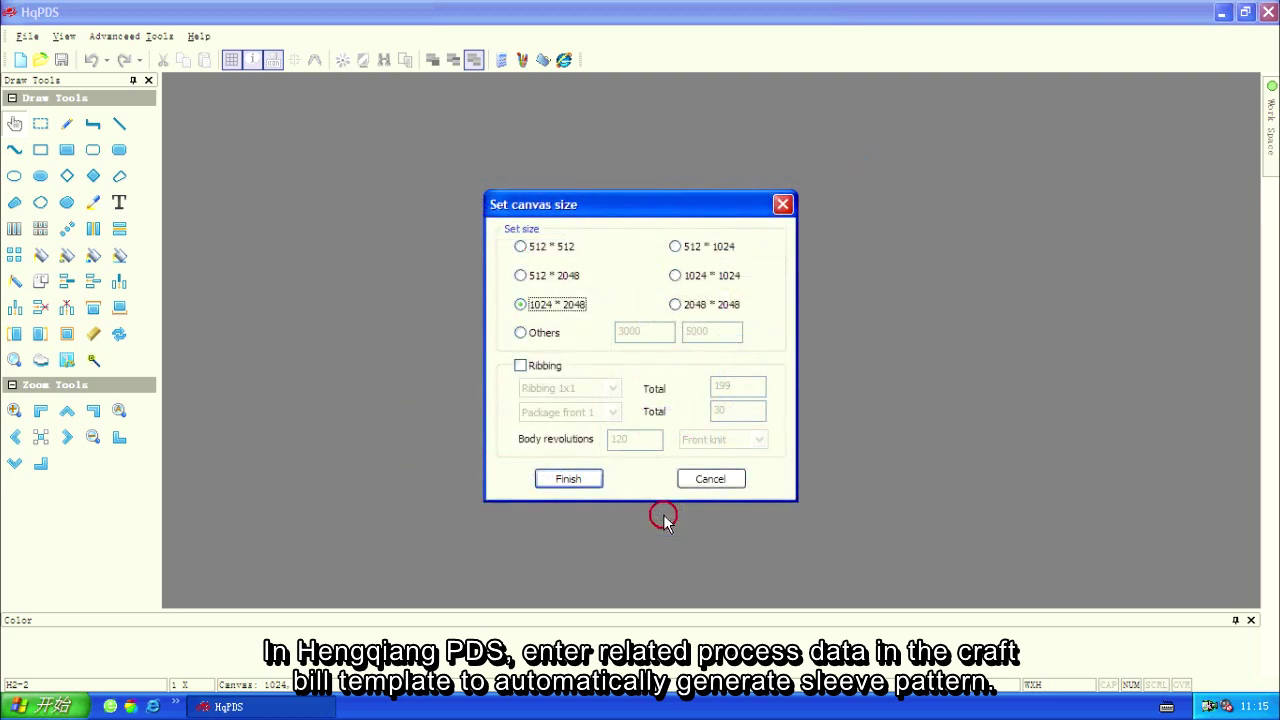
{"action": "left_click", "coordinate": [571, 478]}
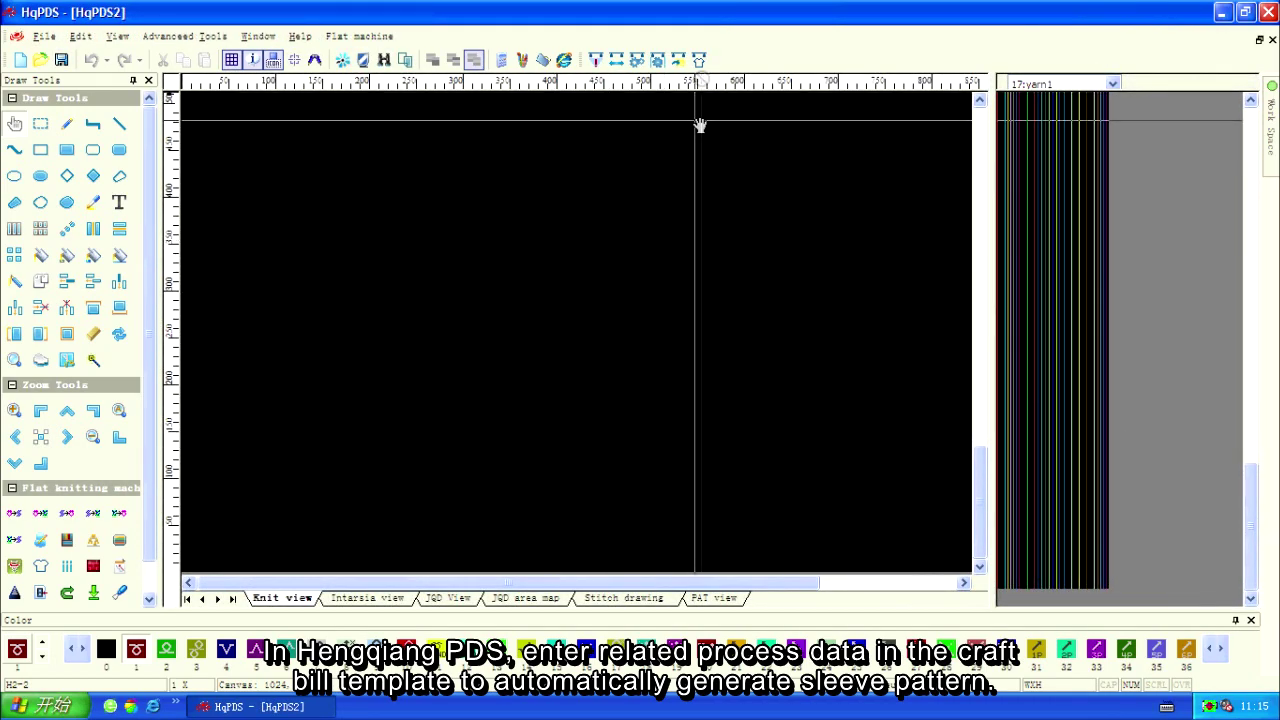
Open the craft bill, start a new blank bill and turn off the startup comb option.
{"action": "left_click", "coordinate": [700, 62]}
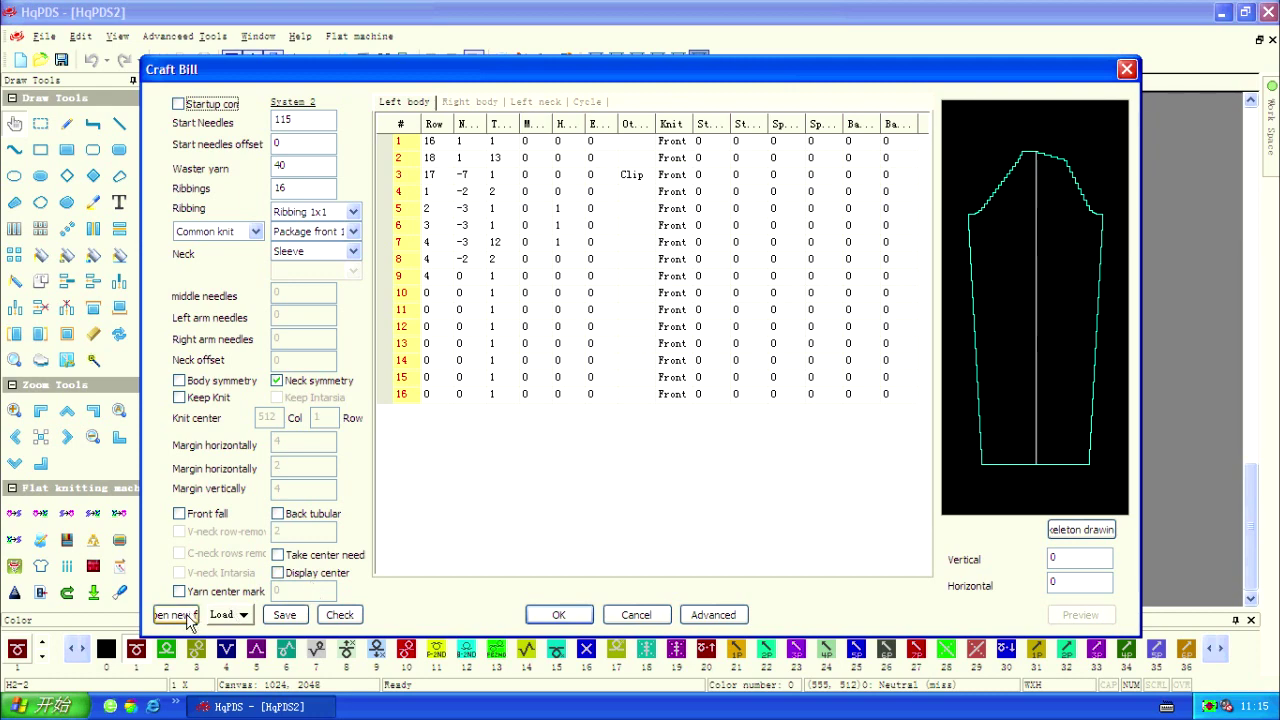
{"action": "left_click", "coordinate": [180, 615]}
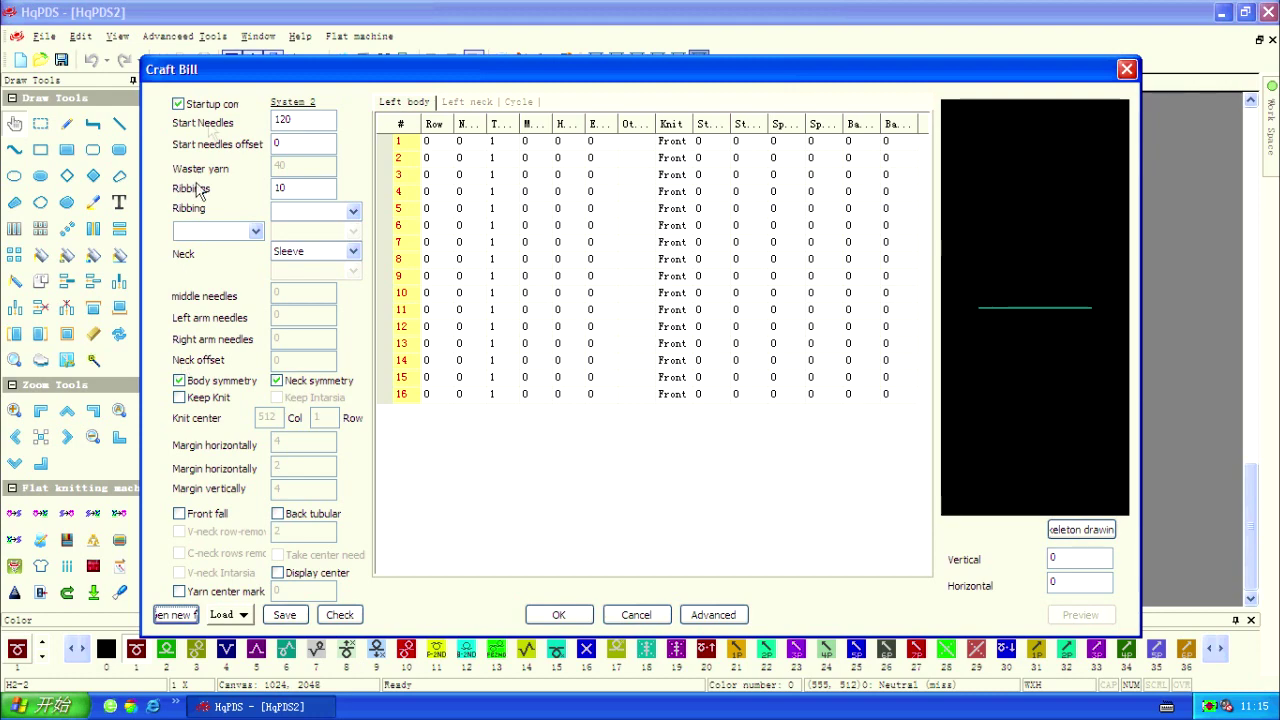
{"action": "left_click", "coordinate": [207, 104]}
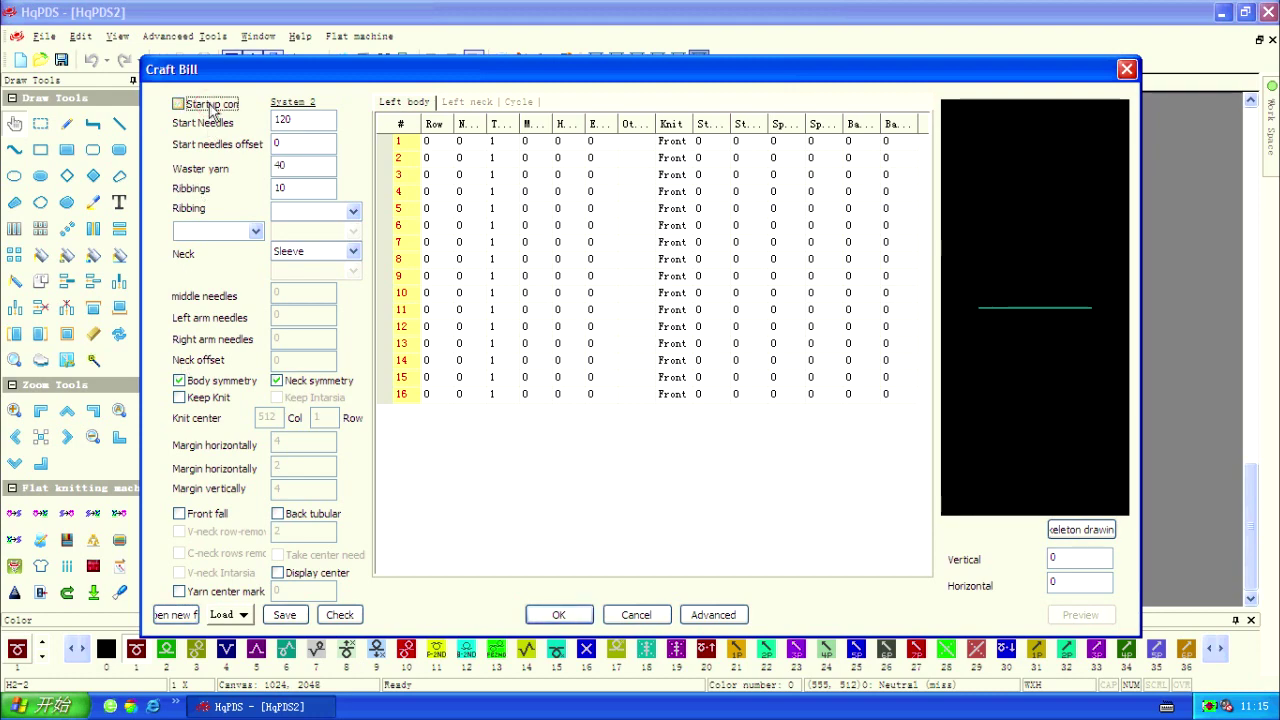
Set the start needles to 323 and the ribbings to 30 in the craft bill.
{"action": "double_click", "coordinate": [293, 117]}
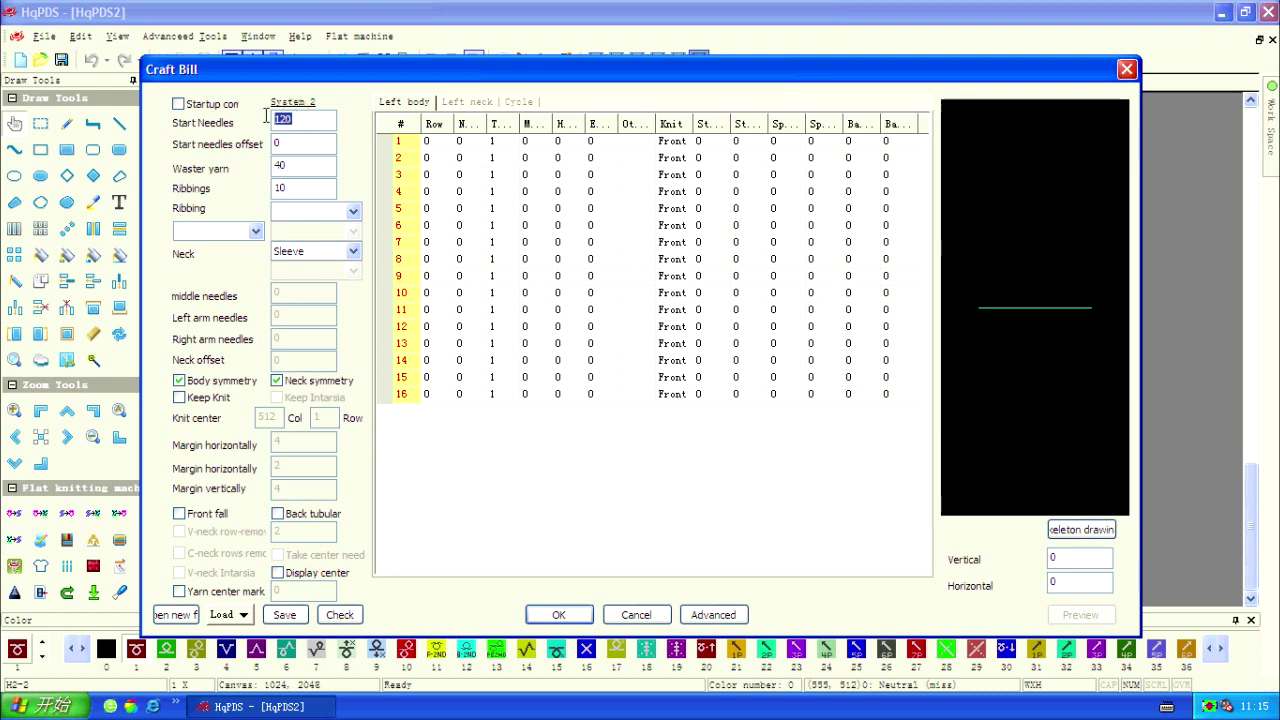
{"action": "type", "text": "323"}
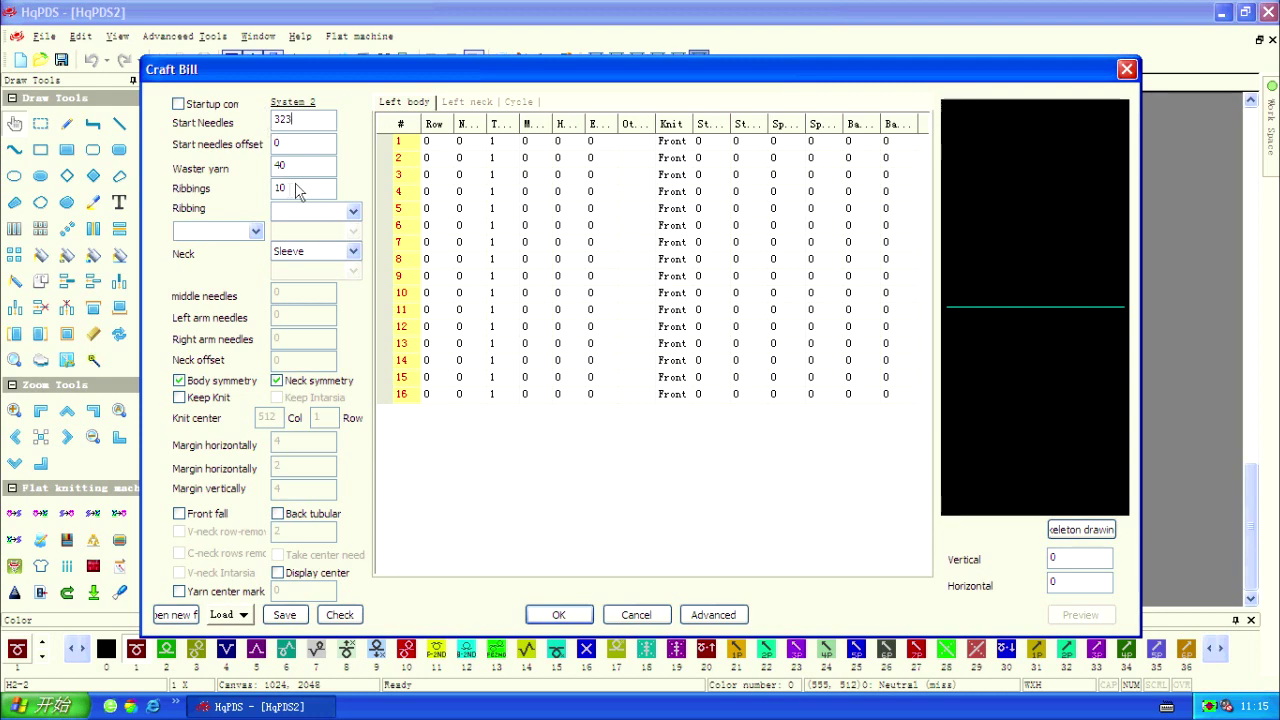
{"action": "double_click", "coordinate": [287, 190]}
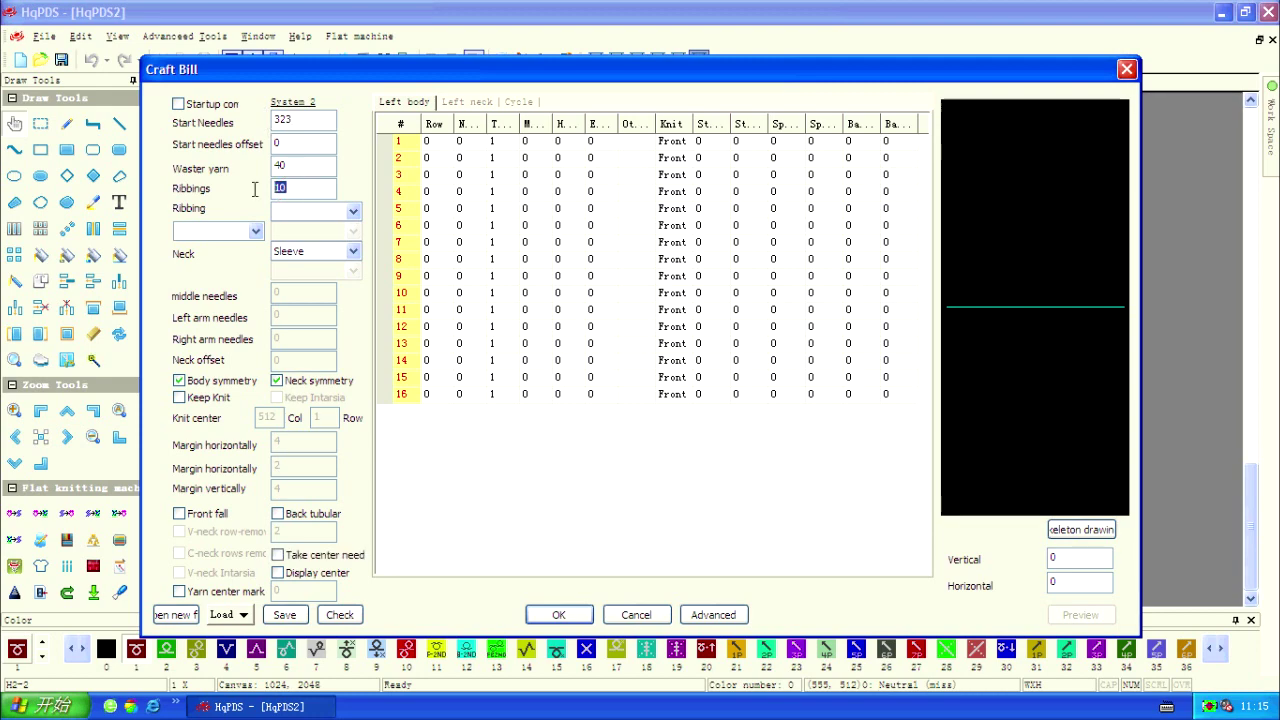
{"action": "type", "text": "30"}
Set the ribbing to Ribbing 2x1 with Package front 1 and Common knit, and the neck to dummy (shift).
{"action": "left_click", "coordinate": [354, 212]}
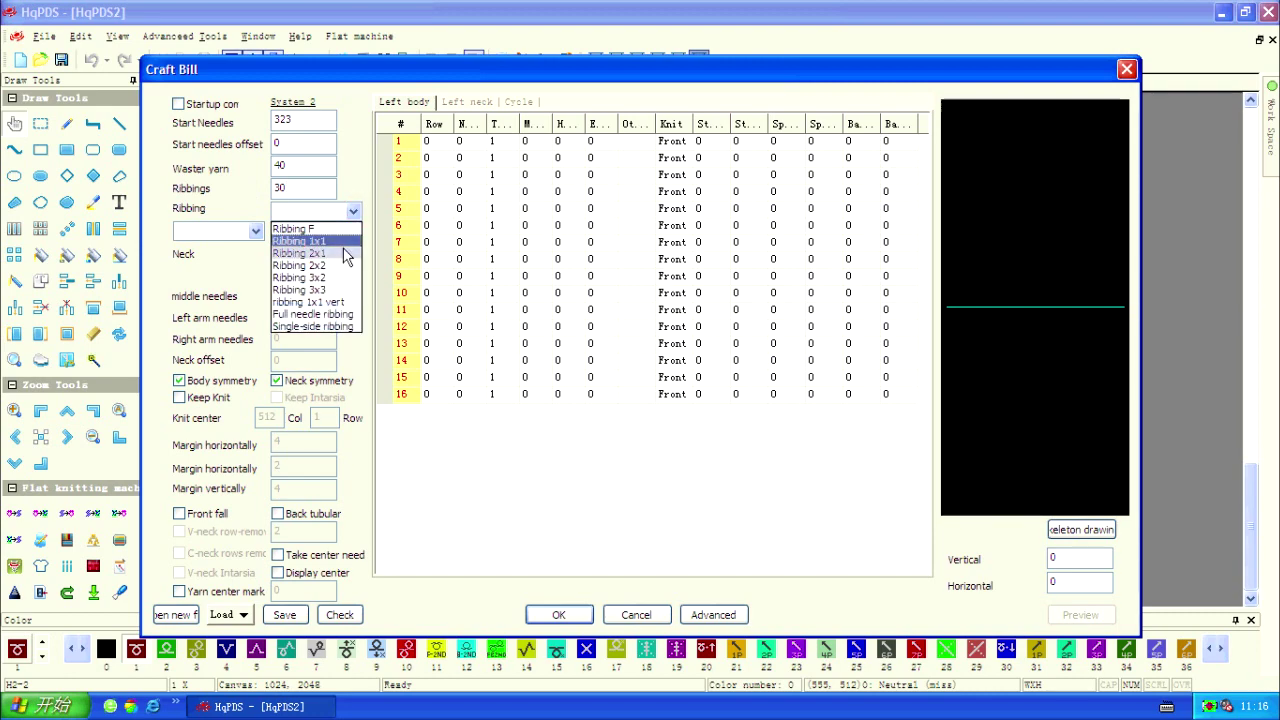
{"action": "left_click", "coordinate": [345, 256]}
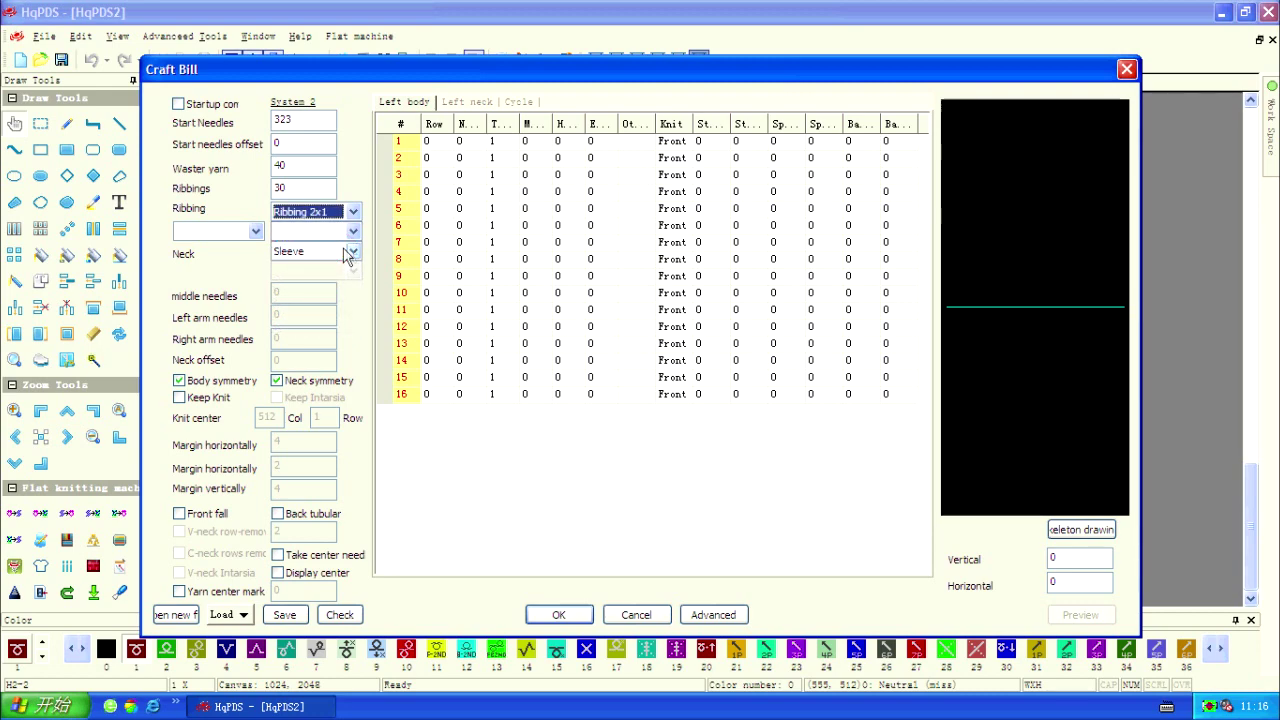
{"action": "left_click", "coordinate": [352, 232]}
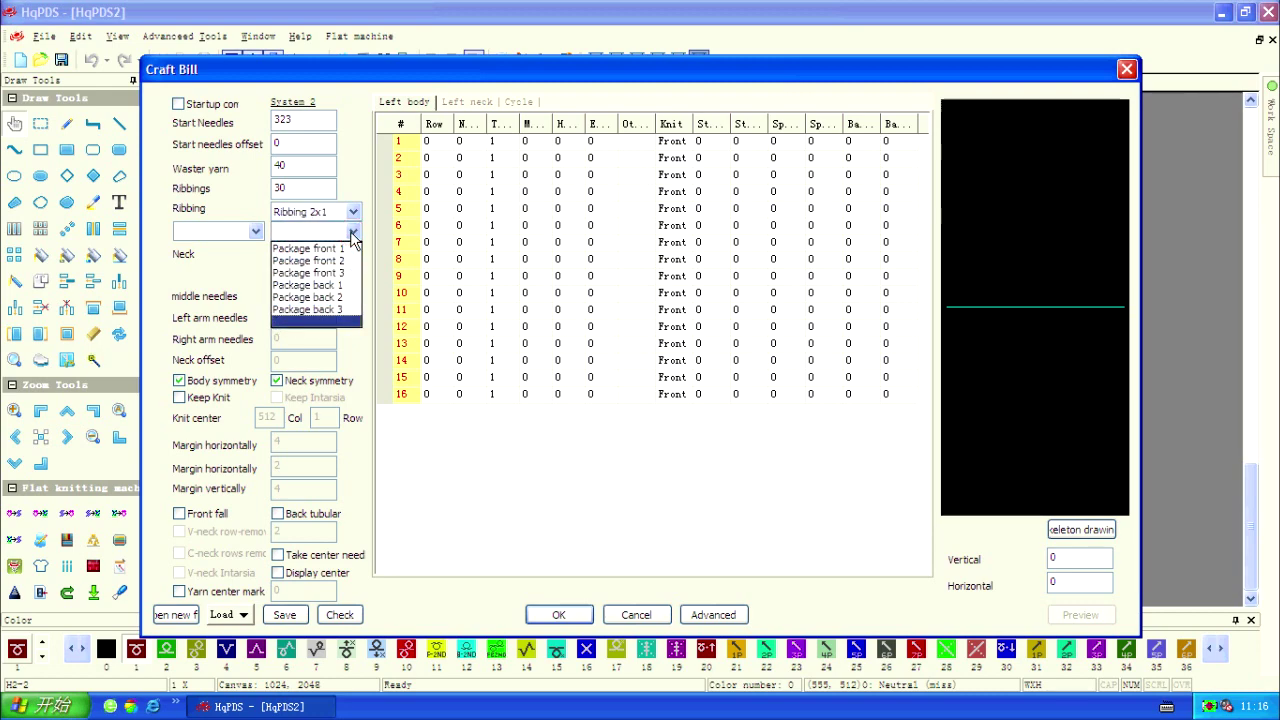
{"action": "left_click", "coordinate": [352, 250]}
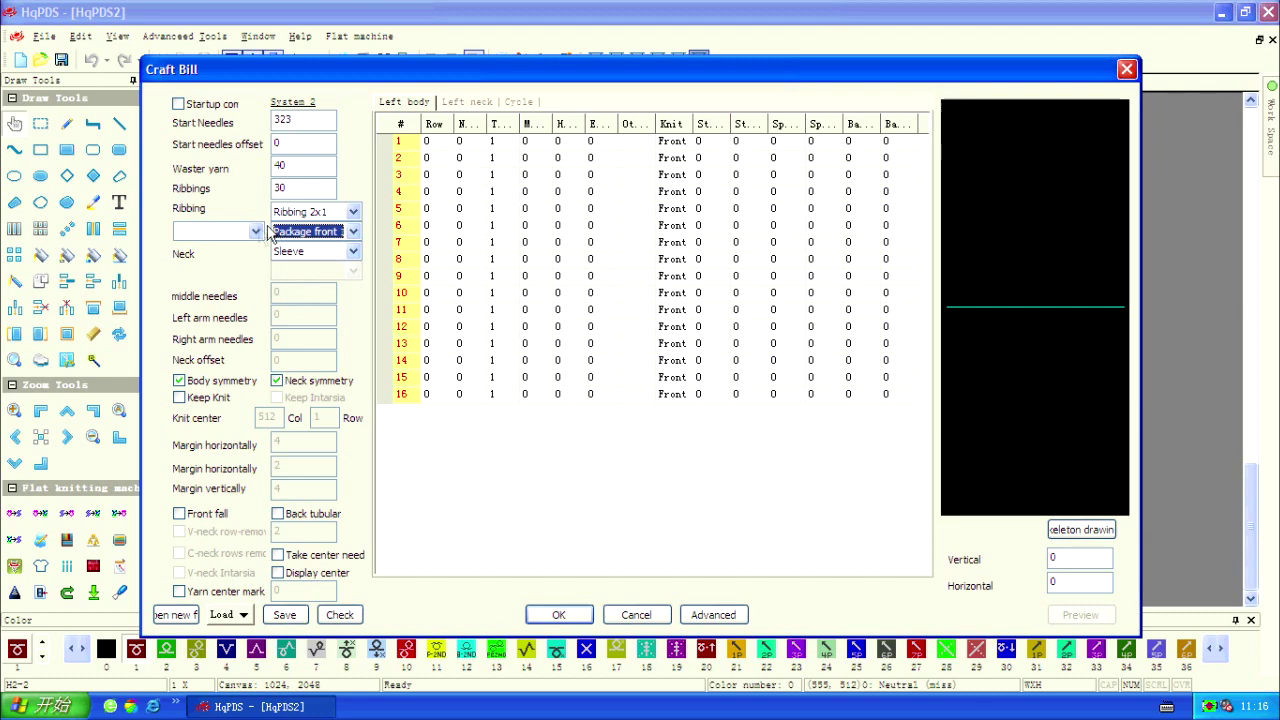
{"action": "left_click", "coordinate": [256, 232]}
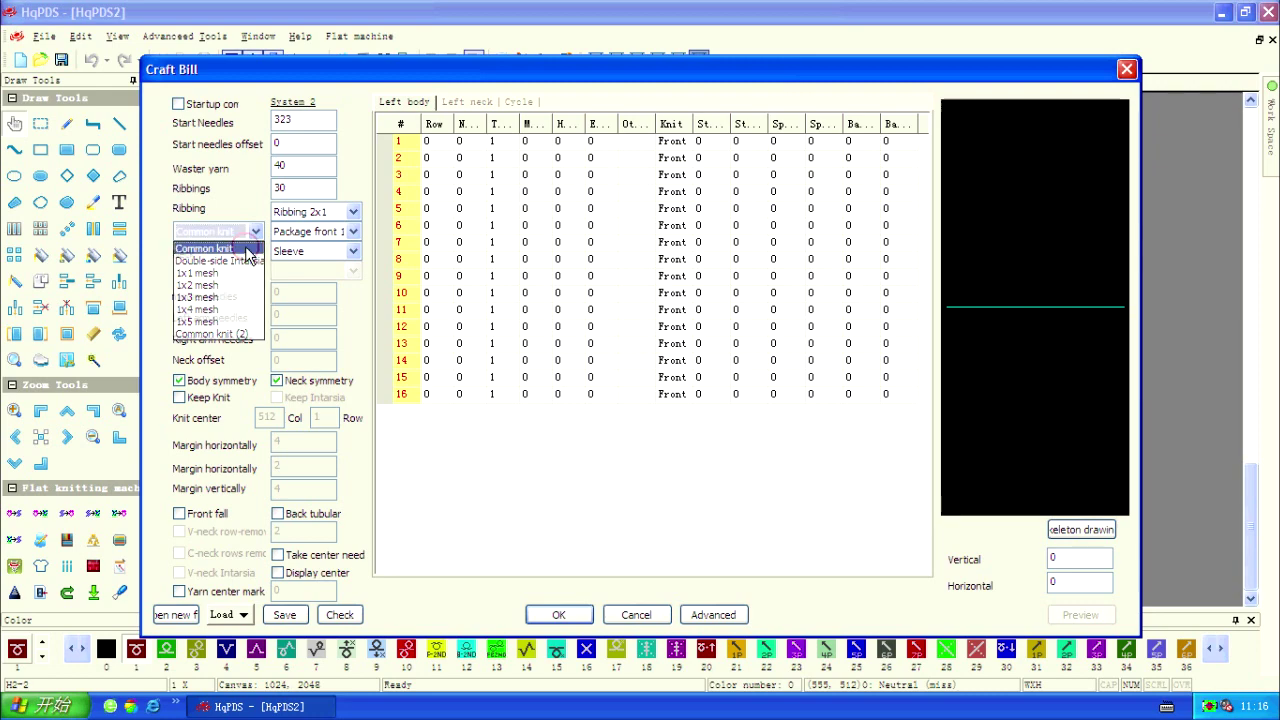
{"action": "left_click", "coordinate": [246, 248]}
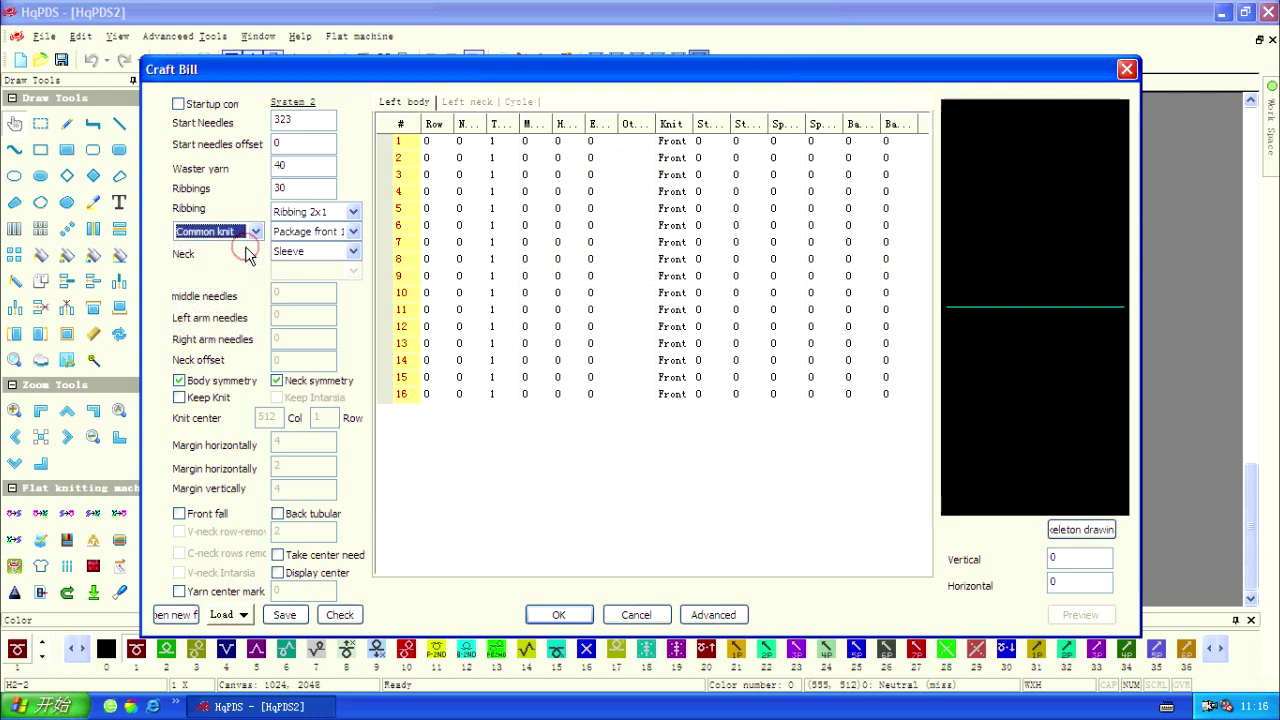
{"action": "left_click", "coordinate": [355, 253]}
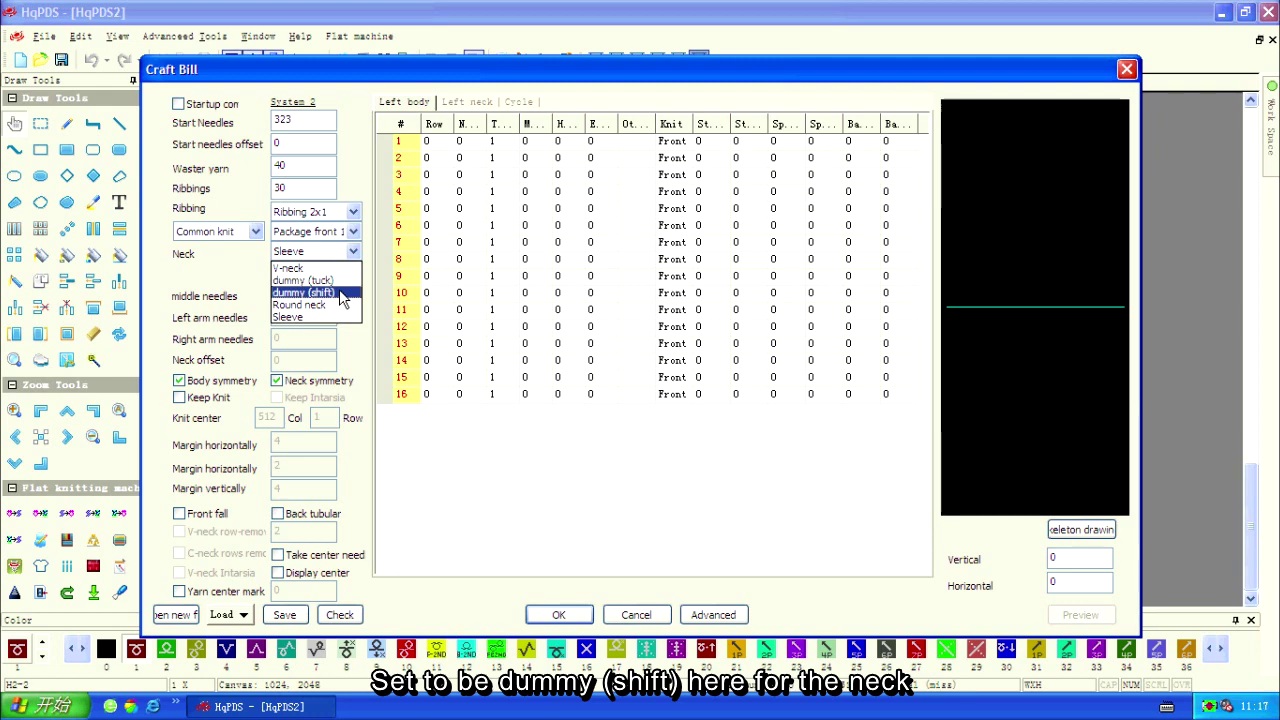
{"action": "left_click", "coordinate": [340, 293]}
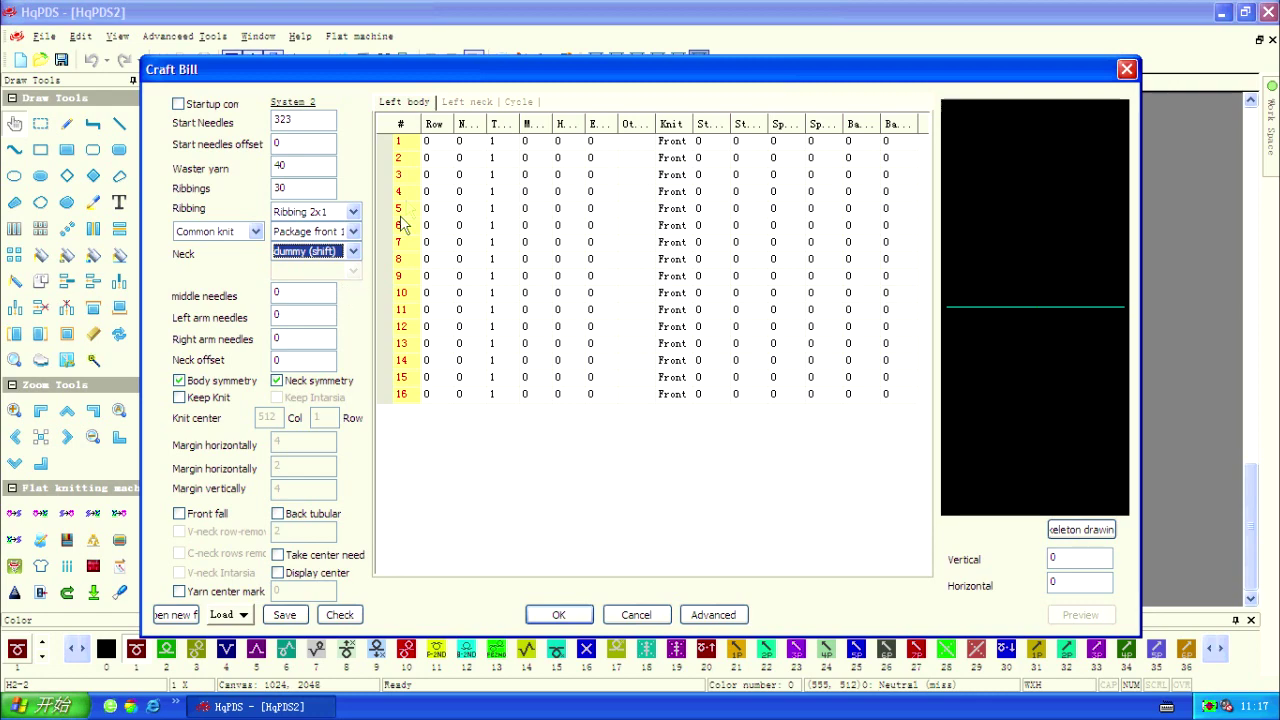
Fill in line 1 of the left body data with 280 rows, -12 needles and Clip as the Others option.
{"action": "left_click", "coordinate": [427, 142]}
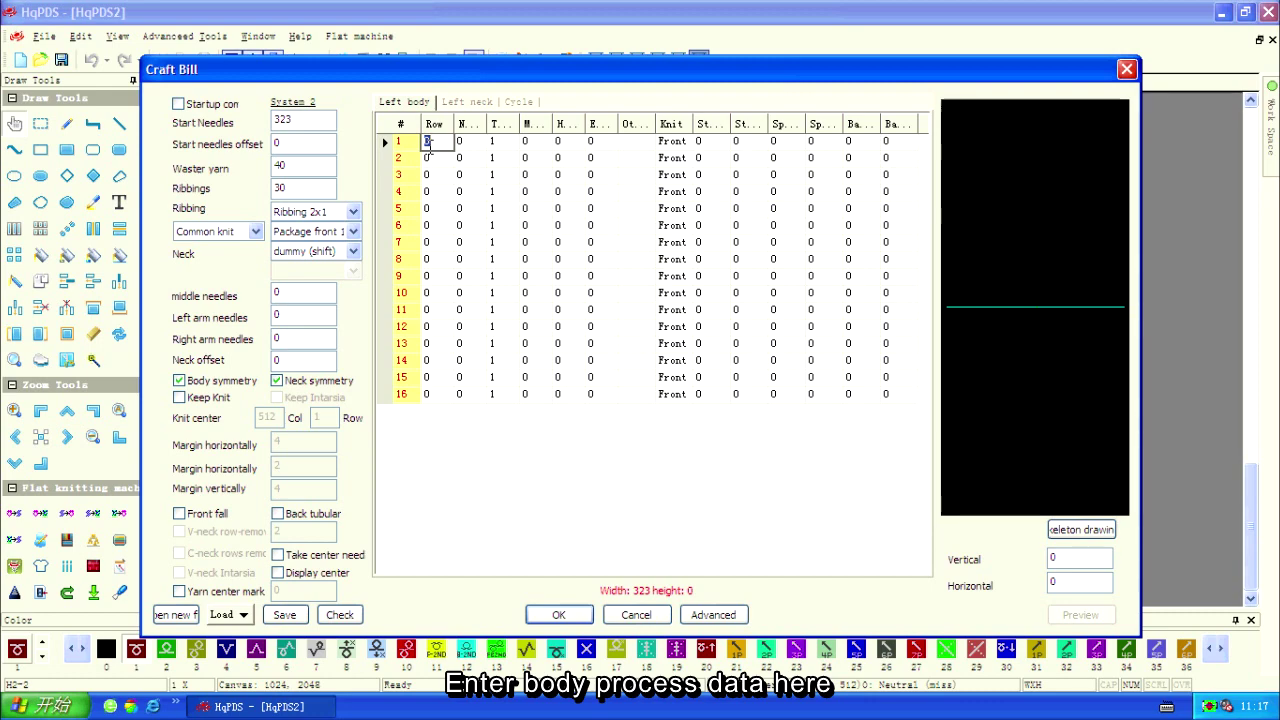
{"action": "type", "text": "200"}
{"action": "key", "text": "Tab"}
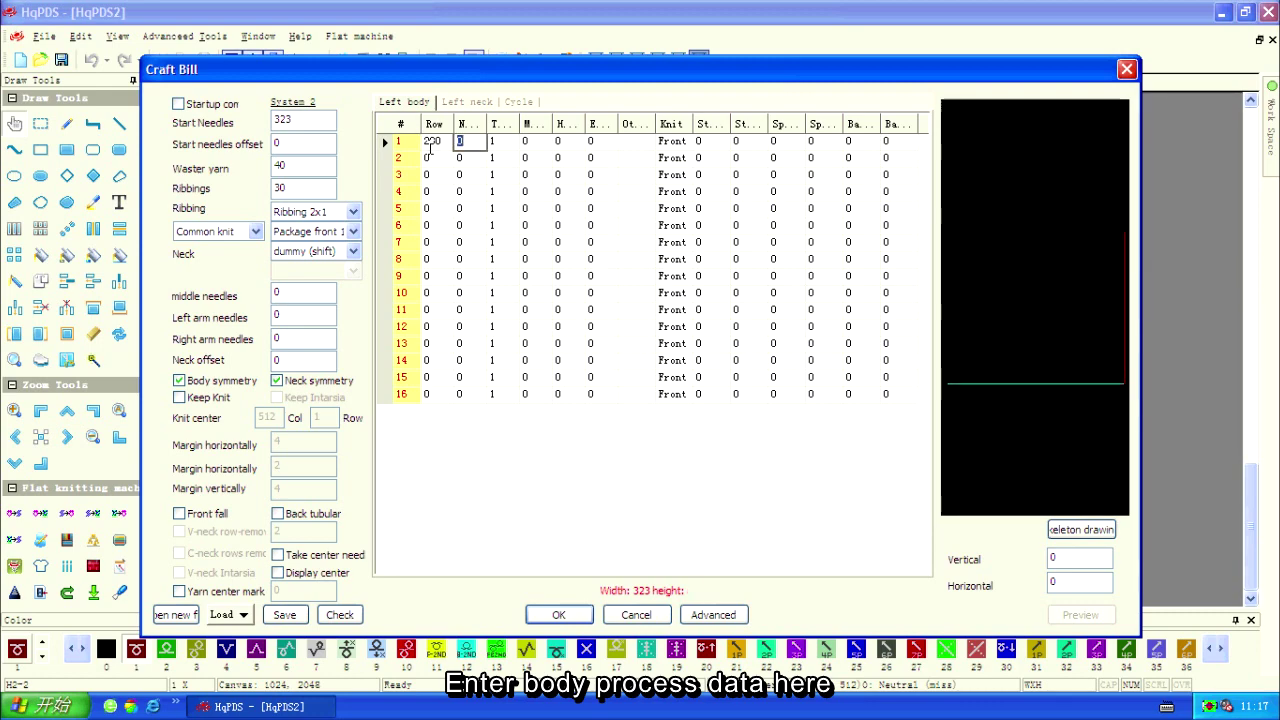
{"action": "type", "text": "-12"}
{"action": "left_click", "coordinate": [648, 148]}
{"action": "right_click", "coordinate": [652, 150]}
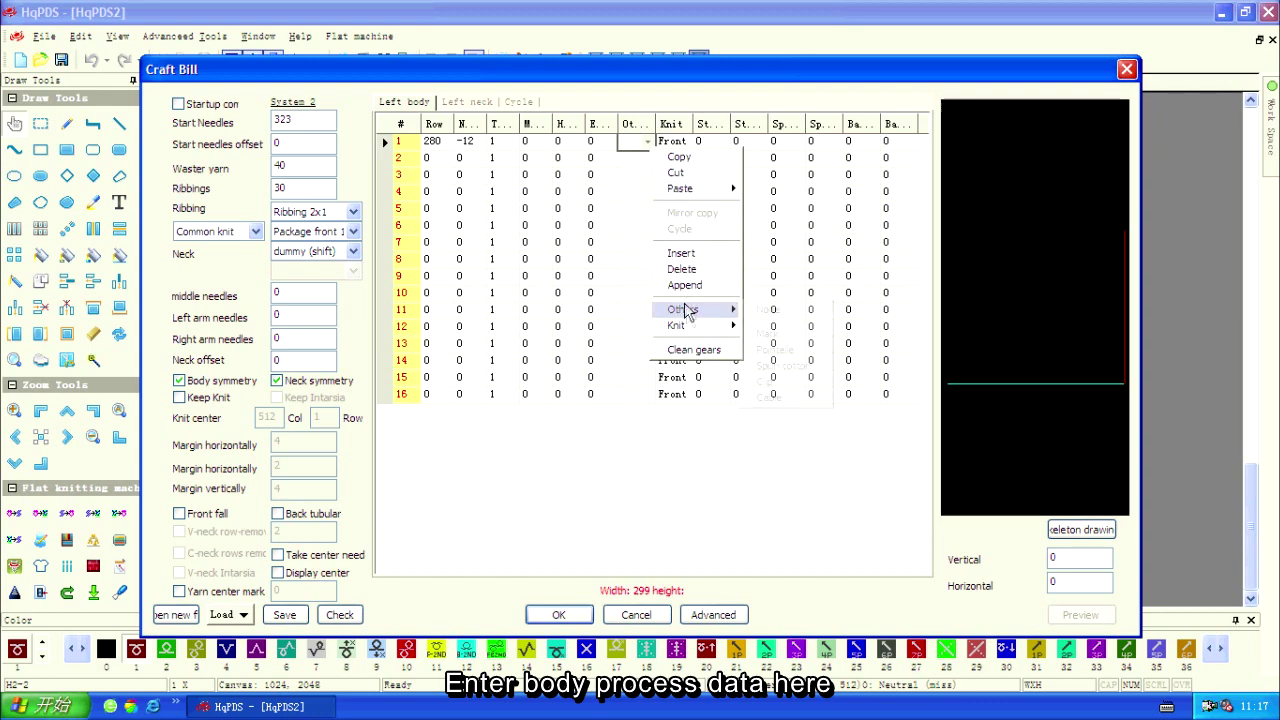
{"action": "mouse_move", "coordinate": [688, 316]}
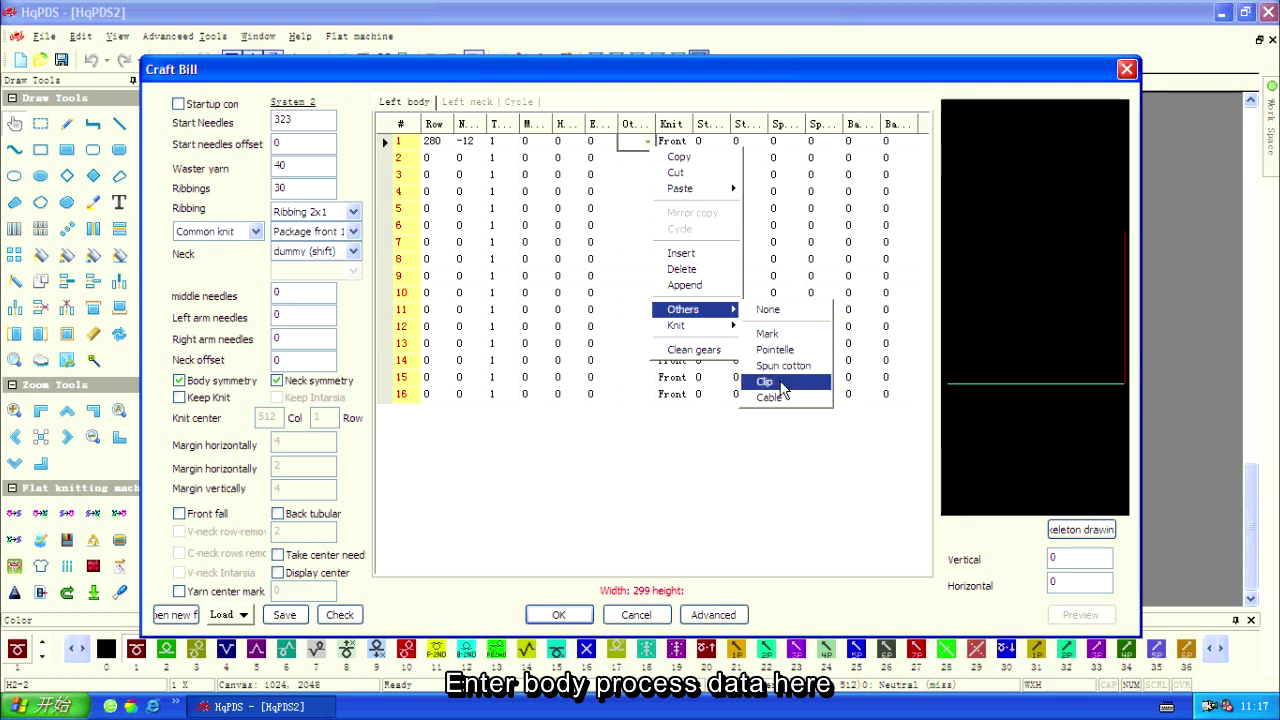
{"action": "left_click", "coordinate": [783, 388]}
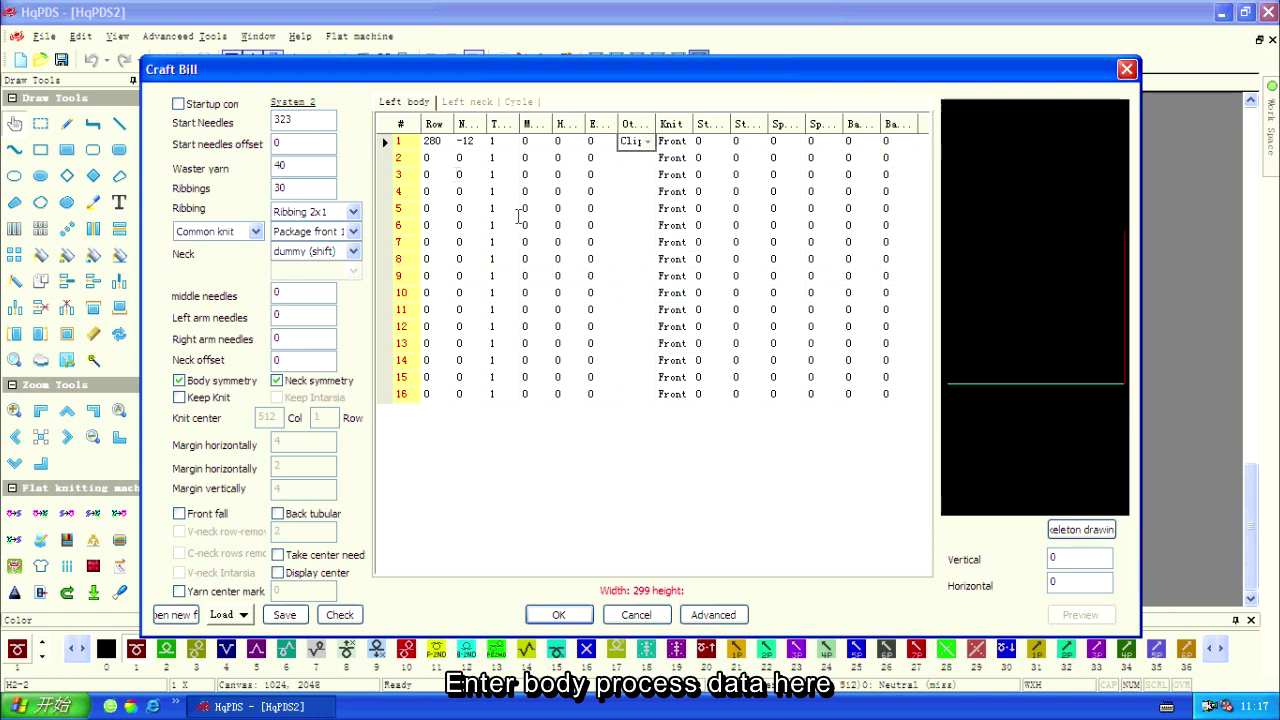
Fill in line 2 of the left body data with Row 2, N -3, T 1, M 4 and H 1.
{"action": "left_click", "coordinate": [432, 158]}
{"action": "left_click", "coordinate": [432, 158]}
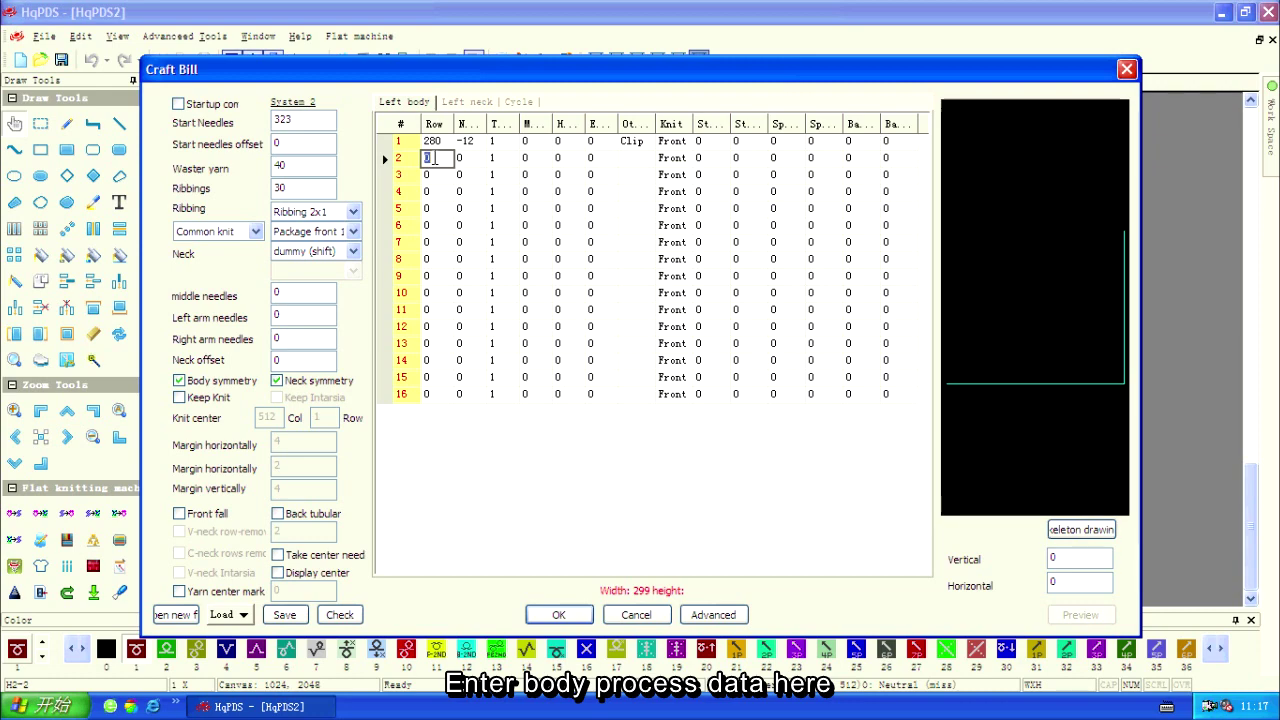
{"action": "type", "text": "2"}
{"action": "key", "text": "Tab"}
{"action": "type", "text": "0"}
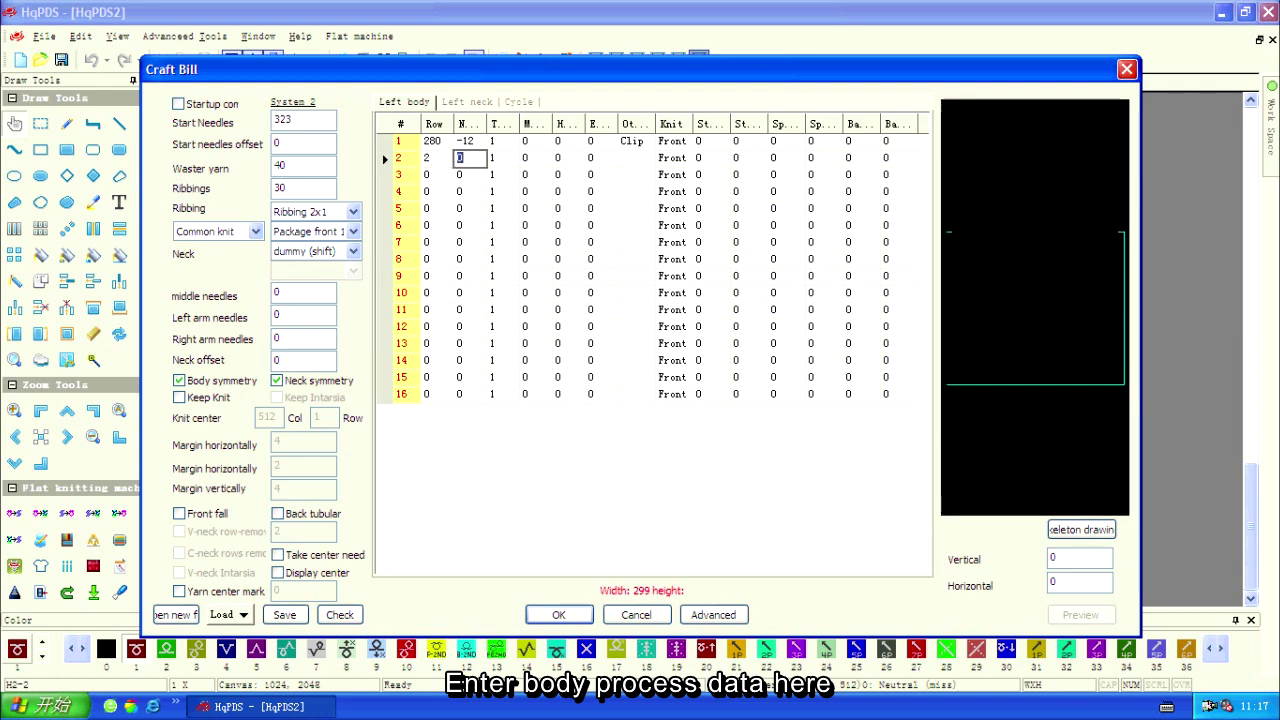
{"action": "type", "text": "-3"}
{"action": "key", "text": "Tab"}
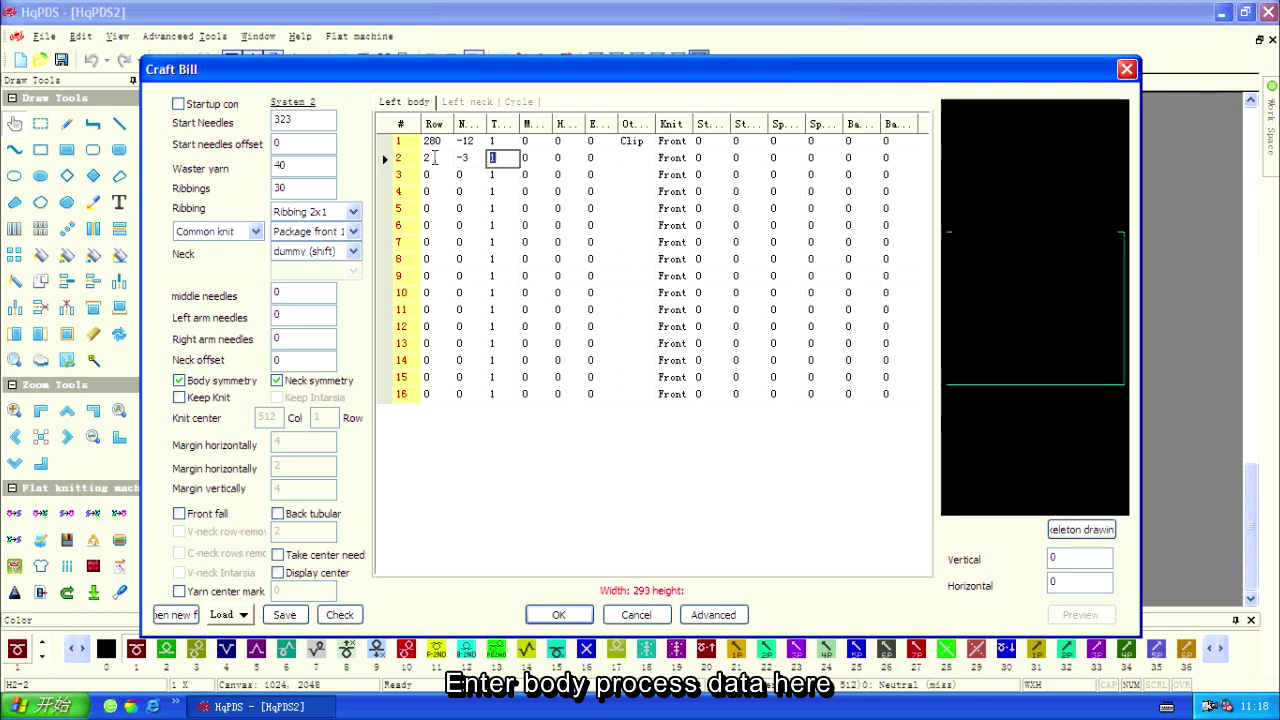
{"action": "key", "text": "Tab"}
{"action": "type", "text": "0"}
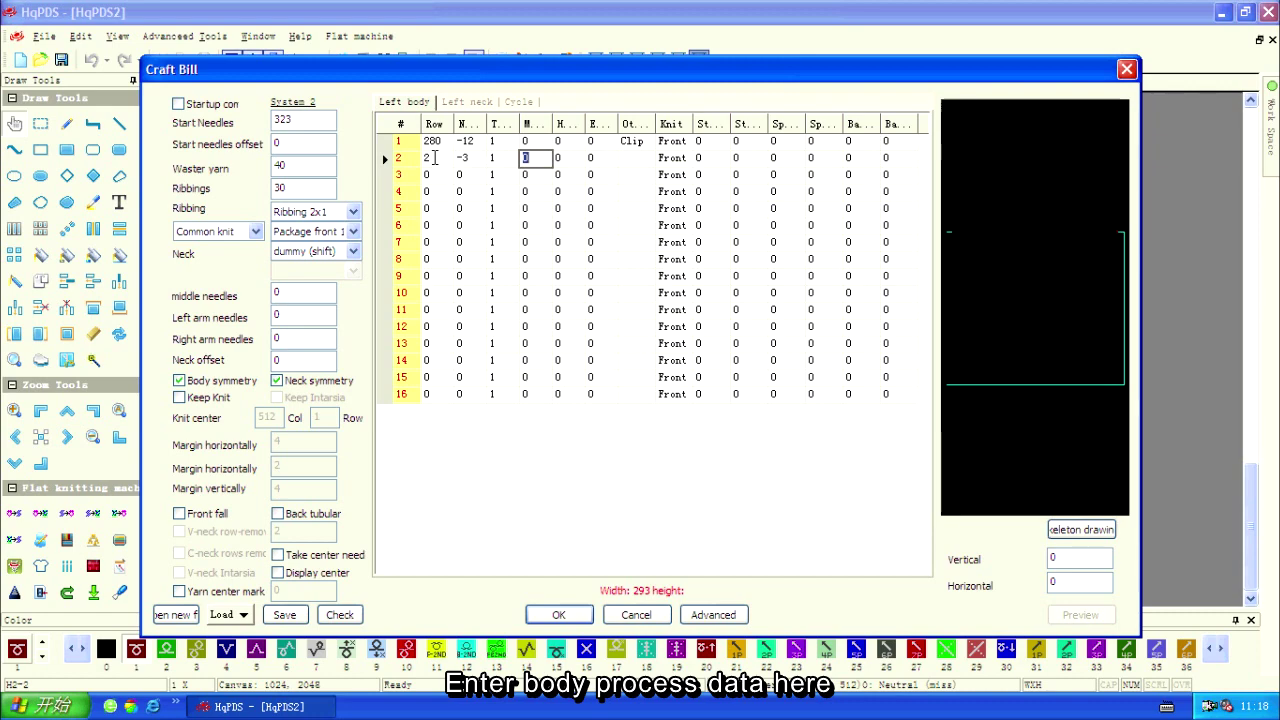
{"action": "type", "text": "4"}
{"action": "key", "text": "Tab"}
{"action": "type", "text": "1"}
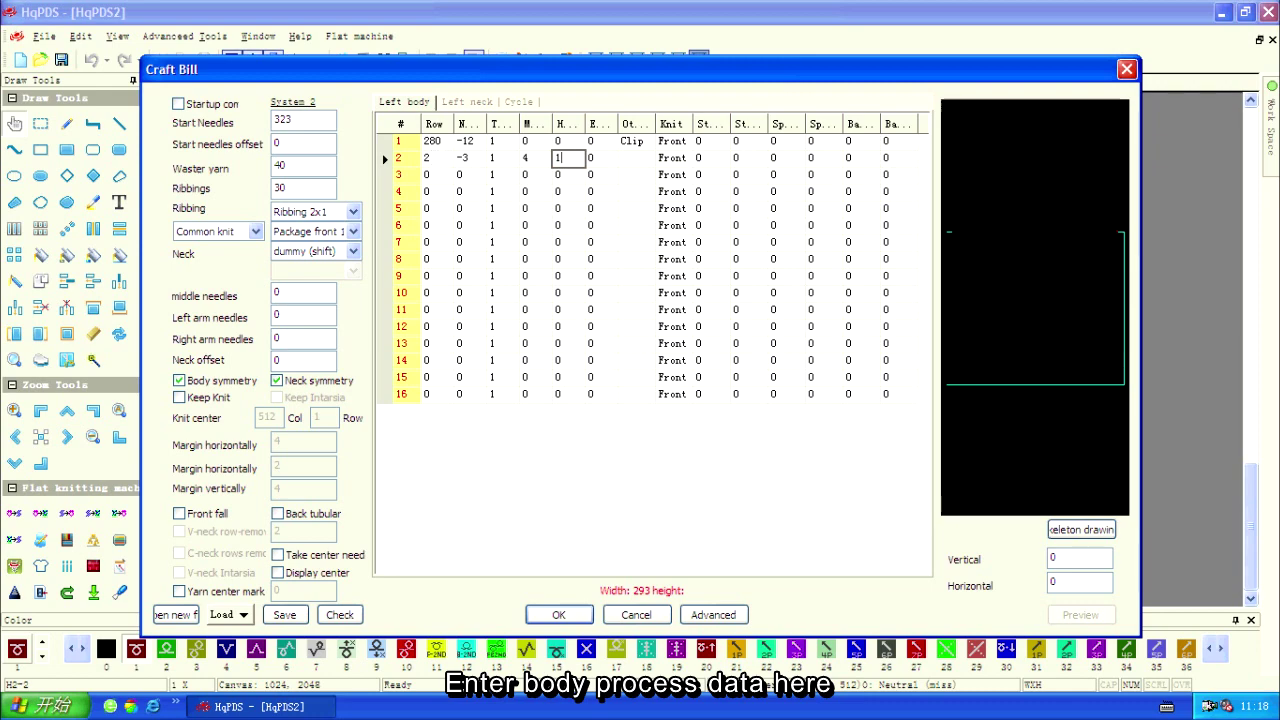
Fill in line 3 of the left body data with Row 6, N -3, T 2, M 4 and H 1.
{"action": "left_click", "coordinate": [436, 176]}
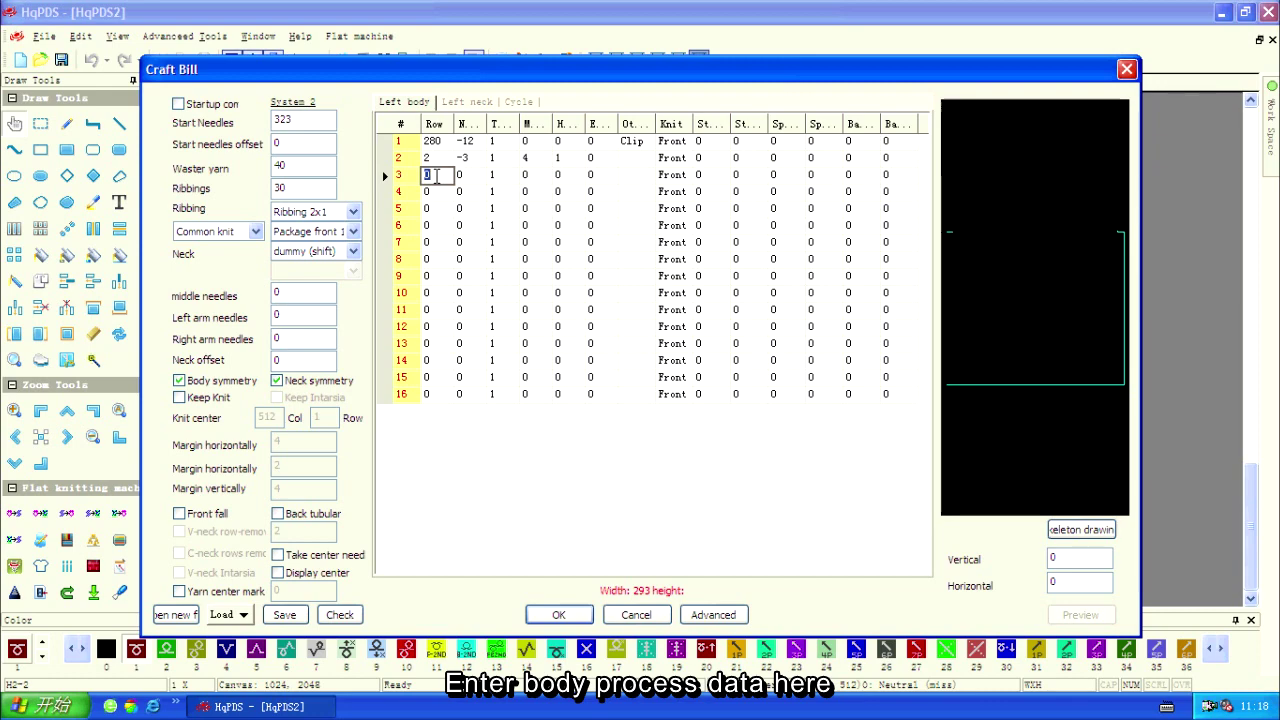
{"action": "type", "text": "6"}
{"action": "key", "text": "Tab"}
{"action": "type", "text": "-3"}
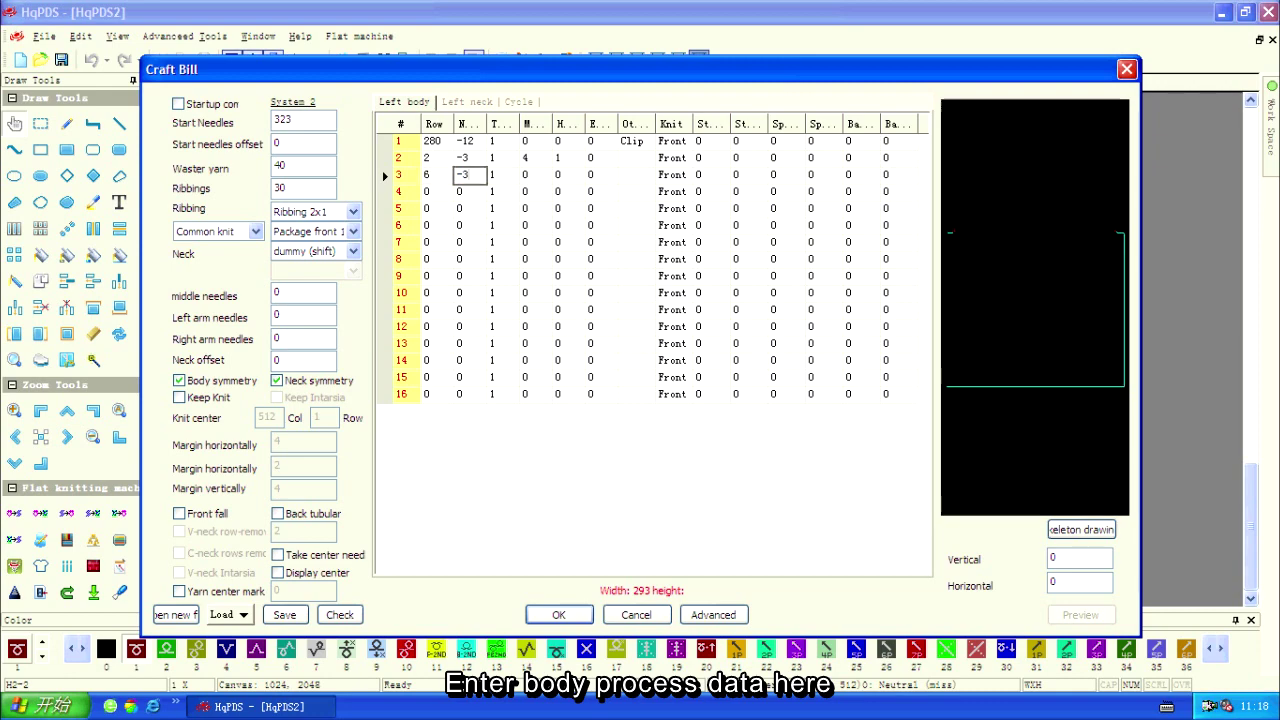
{"action": "key", "text": "Tab"}
{"action": "type", "text": "2"}
{"action": "key", "text": "Tab"}
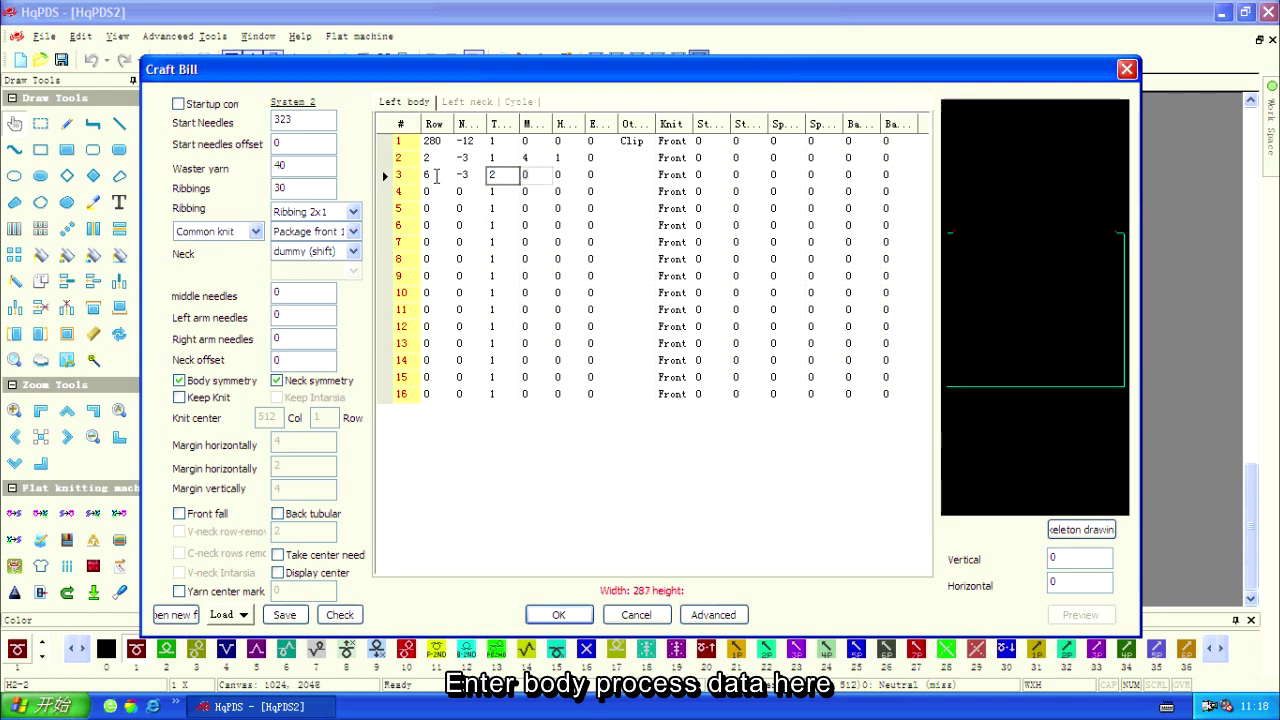
{"action": "type", "text": "4"}
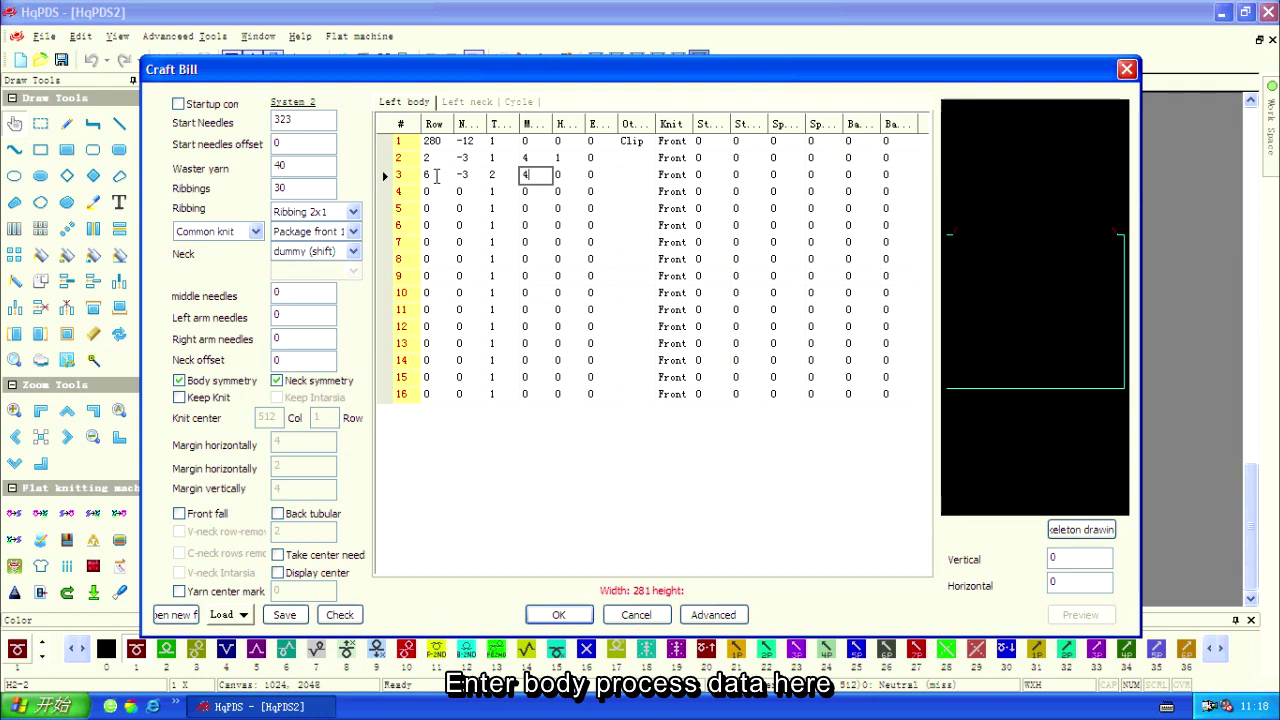
{"action": "key", "text": "Tab"}
{"action": "type", "text": "1"}
Fill in line 4 of the left body data with Row 8, N -3, T 3, M 4 and H 1.
{"action": "left_click", "coordinate": [427, 191]}
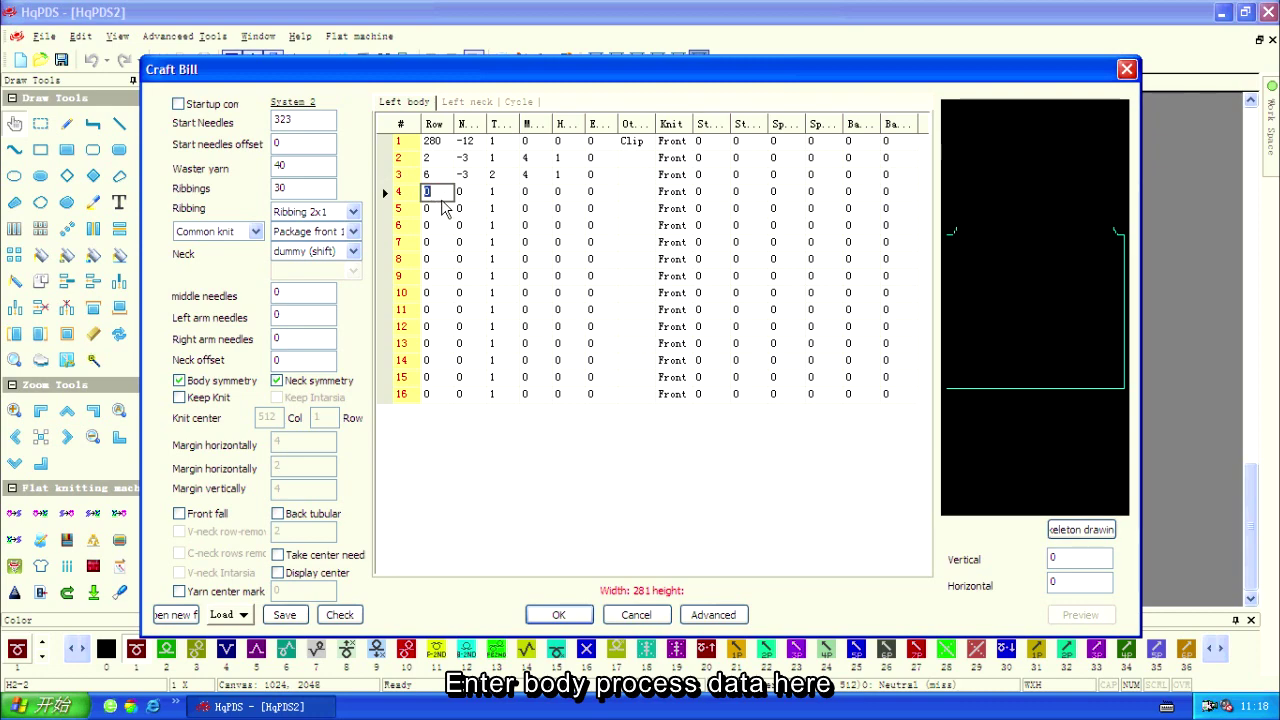
{"action": "type", "text": "8"}
{"action": "key", "text": "Tab"}
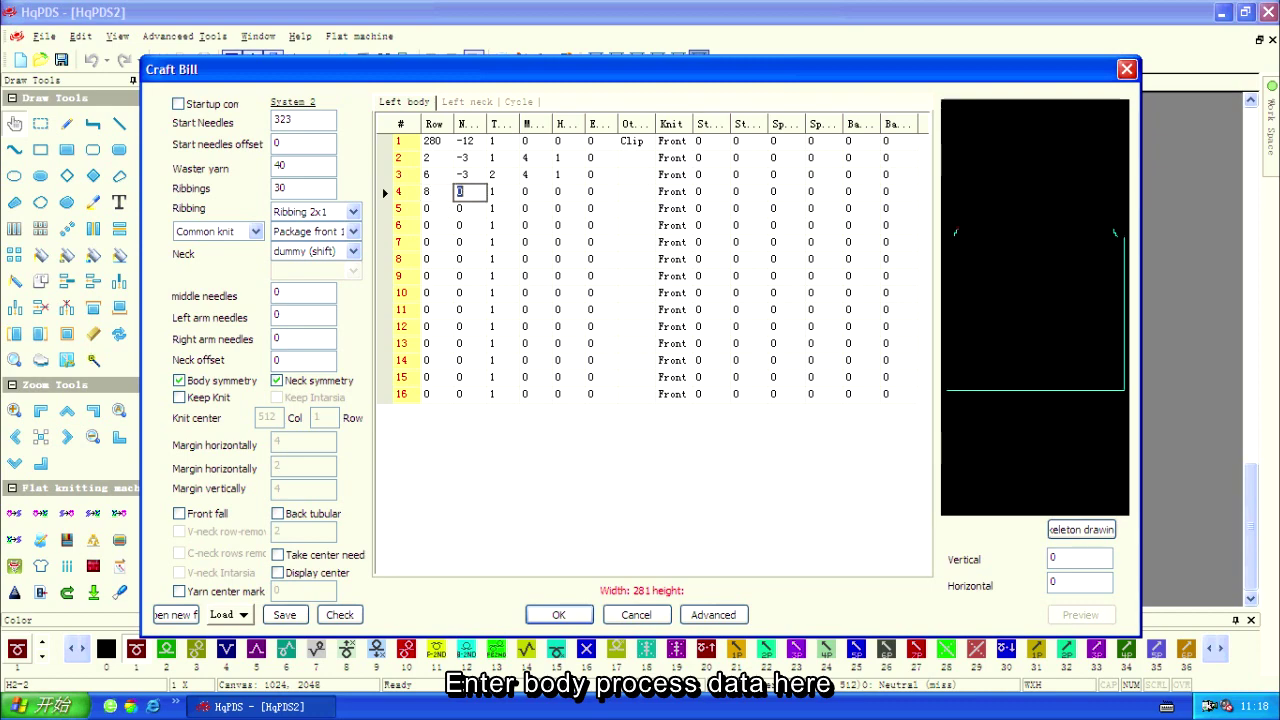
{"action": "type", "text": "-3"}
{"action": "key", "text": "Tab"}
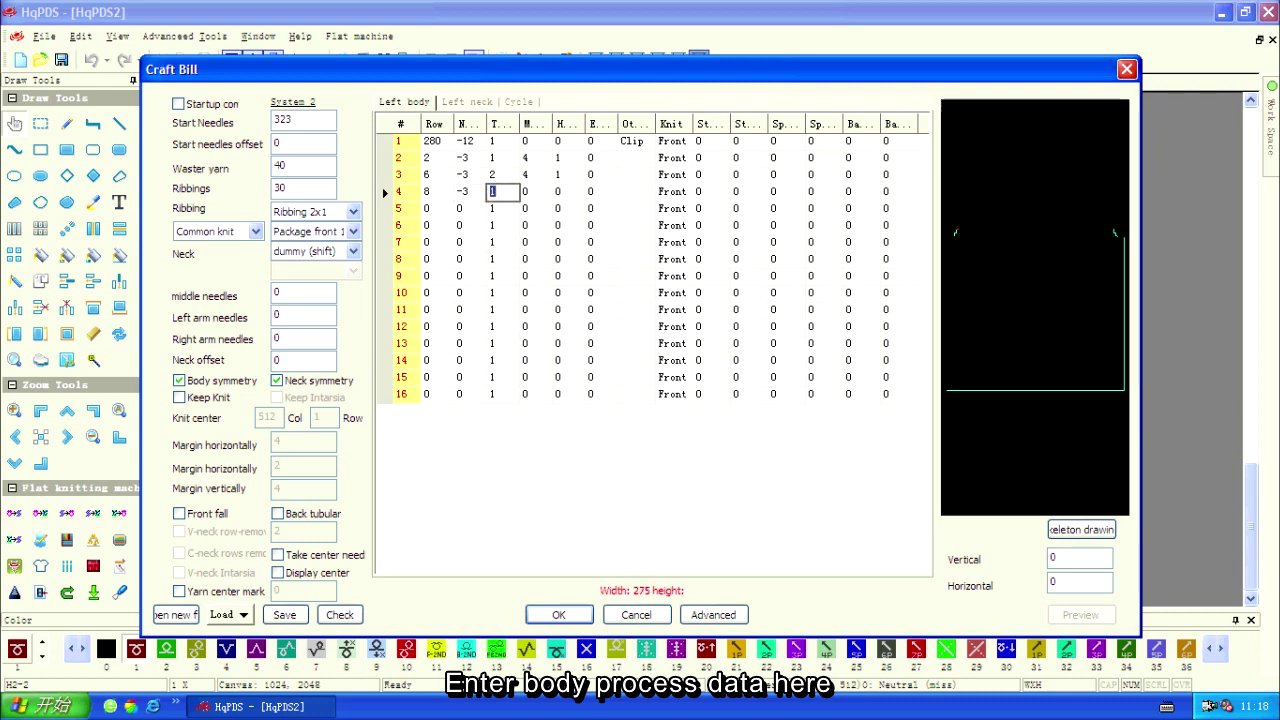
{"action": "type", "text": "3"}
{"action": "key", "text": "Tab"}
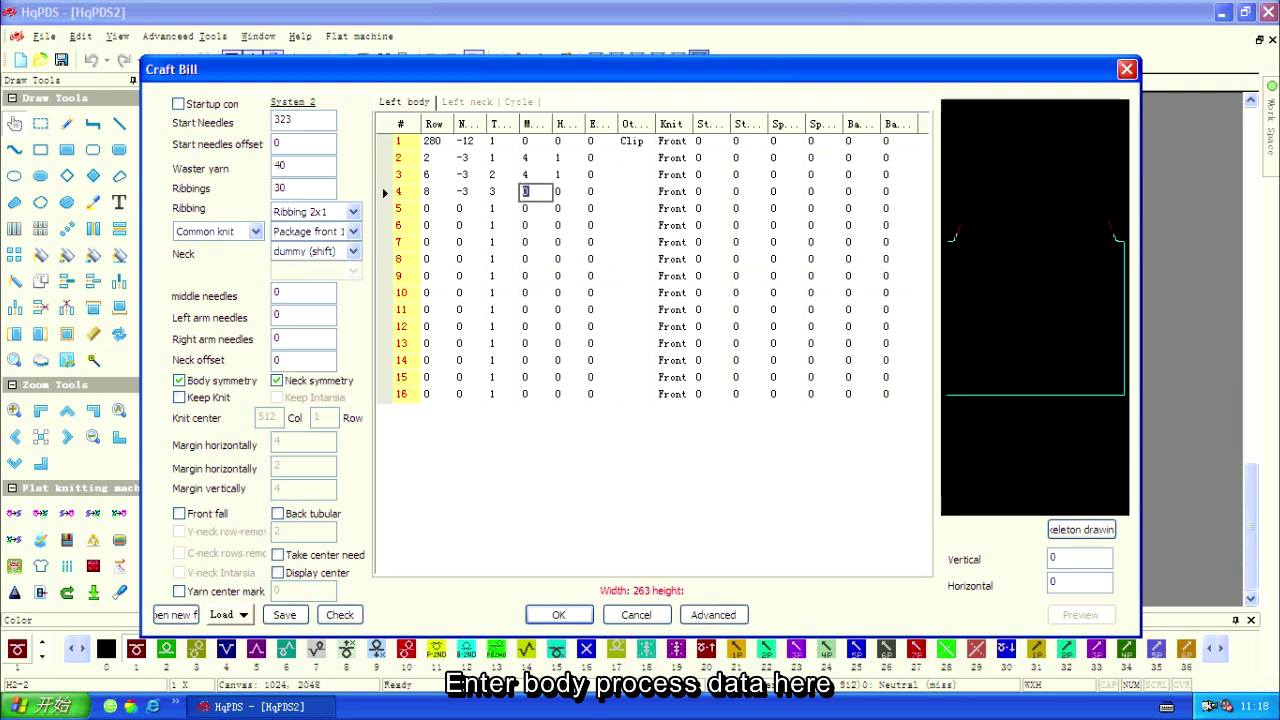
{"action": "type", "text": "4"}
{"action": "key", "text": "Tab"}
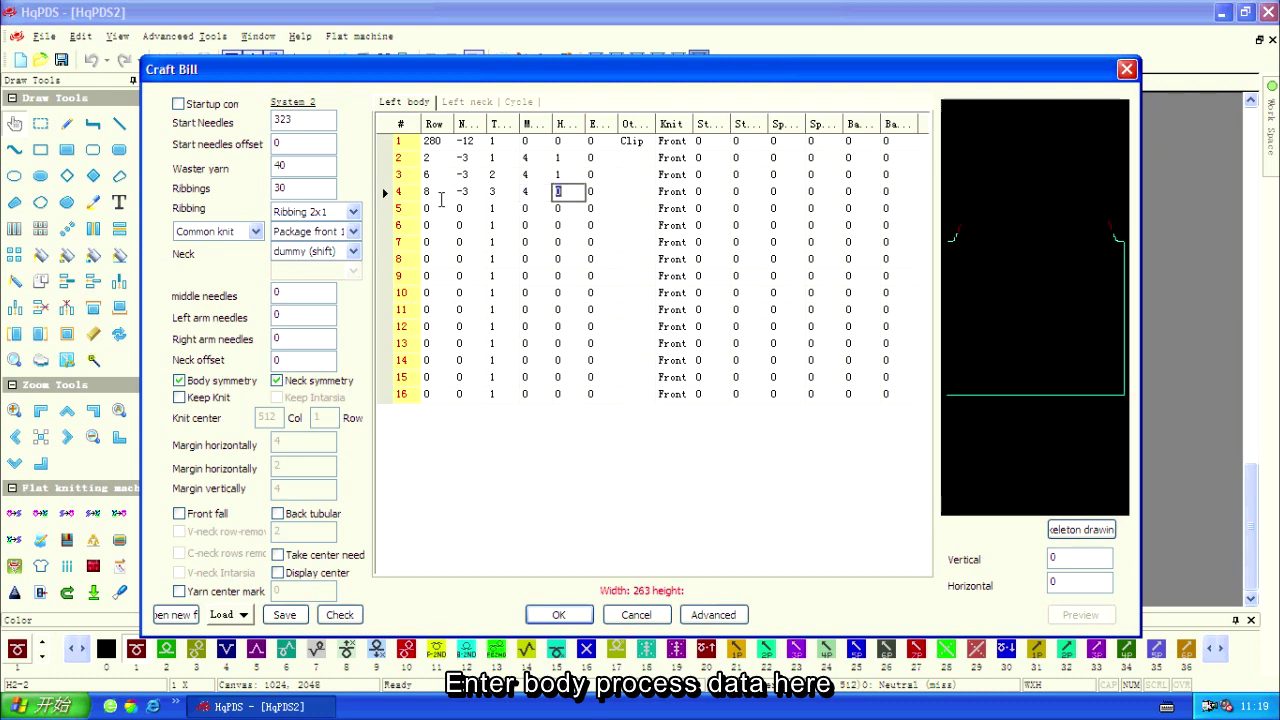
{"action": "type", "text": "1"}
Fill in line 5 of the left body data with Row 10, N -3, T 2, M 4 and H 1.
{"action": "left_click", "coordinate": [446, 210]}
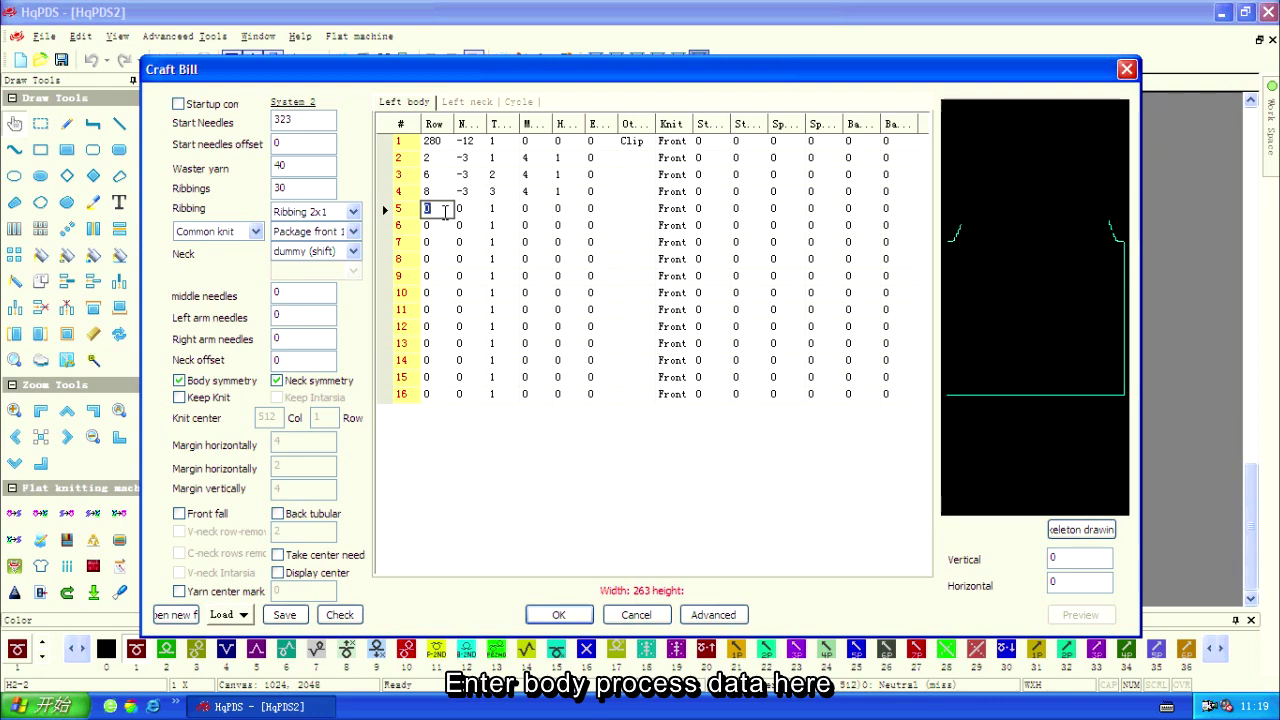
{"action": "type", "text": "10"}
{"action": "key", "text": "Return"}
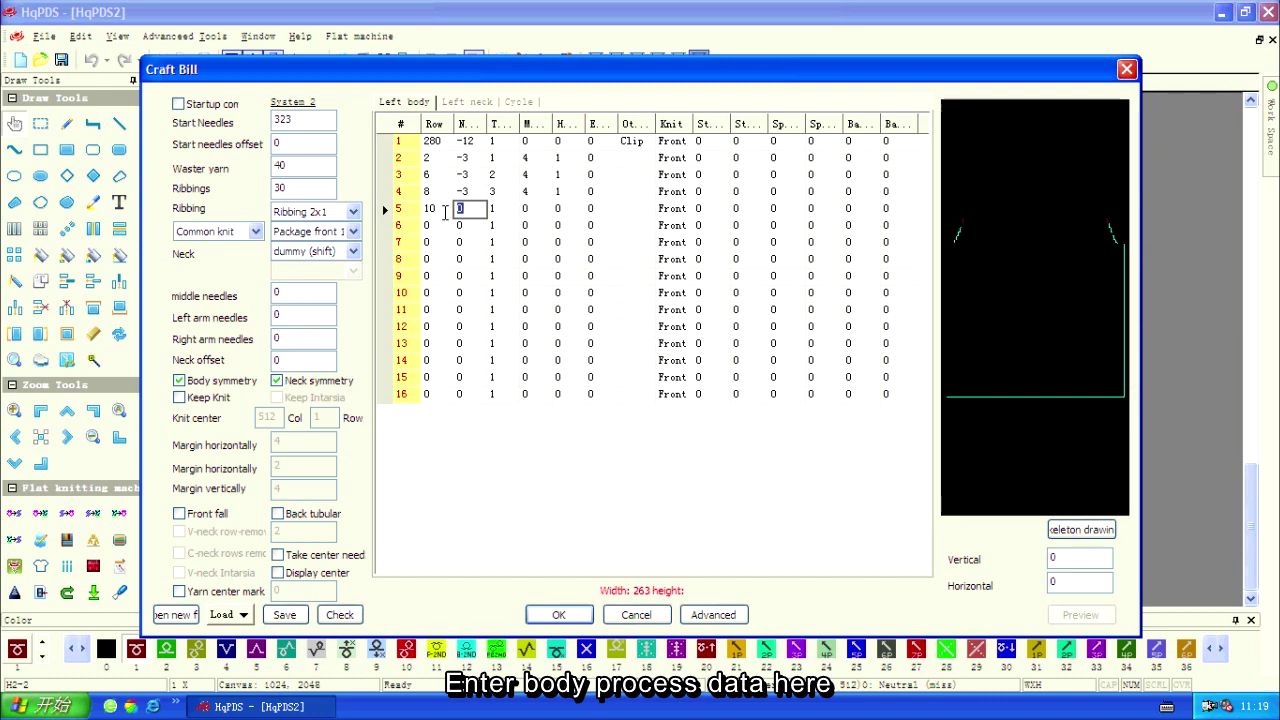
{"action": "type", "text": "-3"}
{"action": "key", "text": "Return"}
{"action": "type", "text": "2"}
{"action": "key", "text": "Return"}
{"action": "type", "text": "4"}
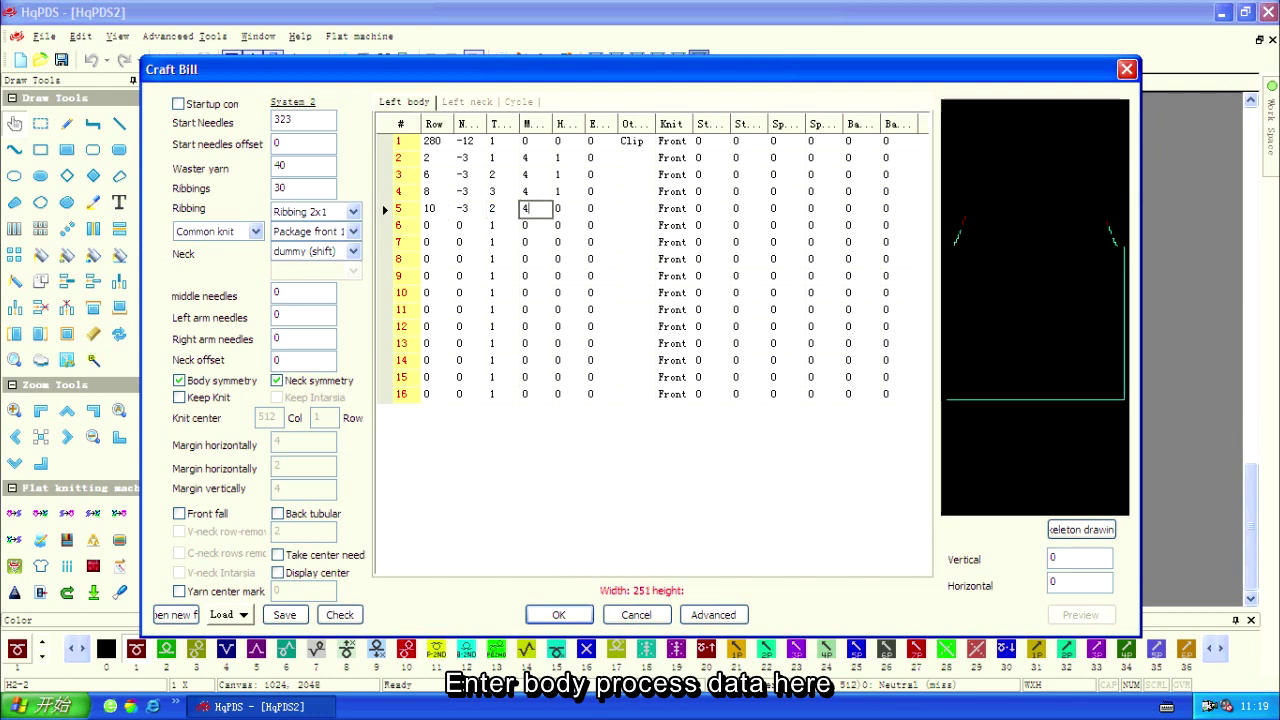
{"action": "key", "text": "Return"}
{"action": "type", "text": "1"}
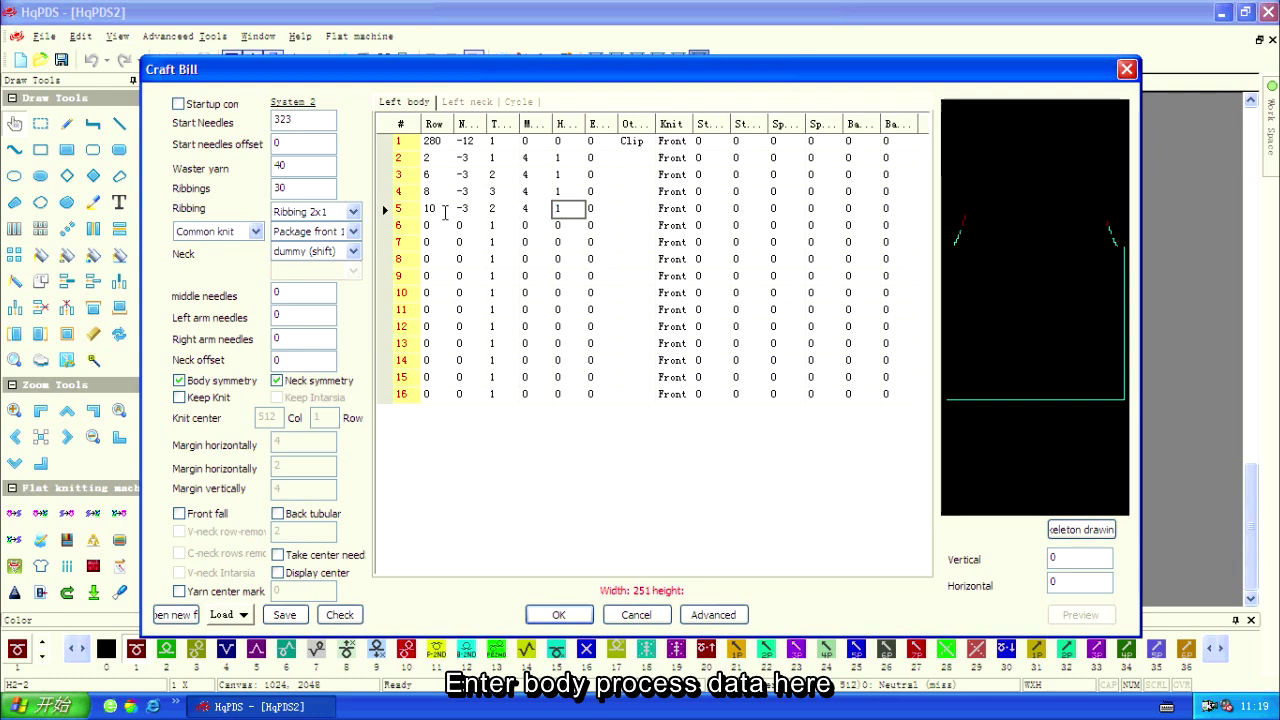
Fill in line 6 of the left body data with 8 rows and Mark as the Others option.
{"action": "key", "text": "Down"}
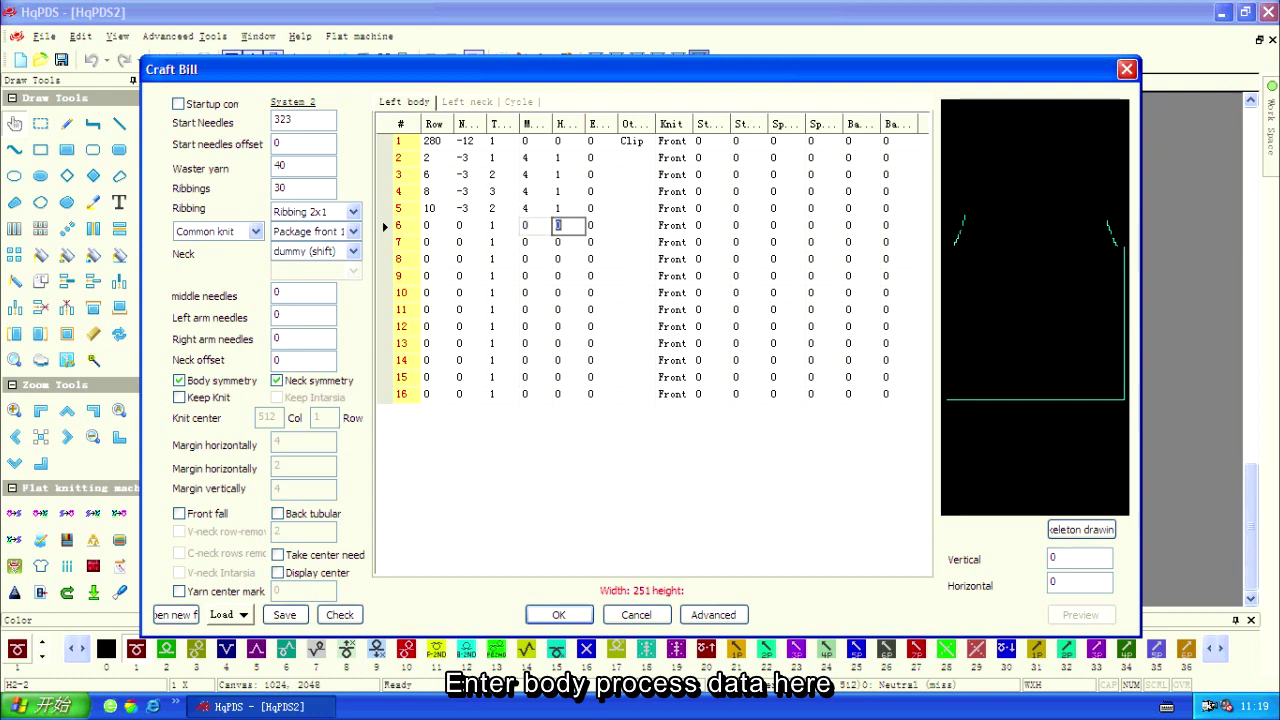
{"action": "key", "text": "Left"}
{"action": "key", "text": "Left"}
{"action": "key", "text": "Left"}
{"action": "key", "text": "Left"}
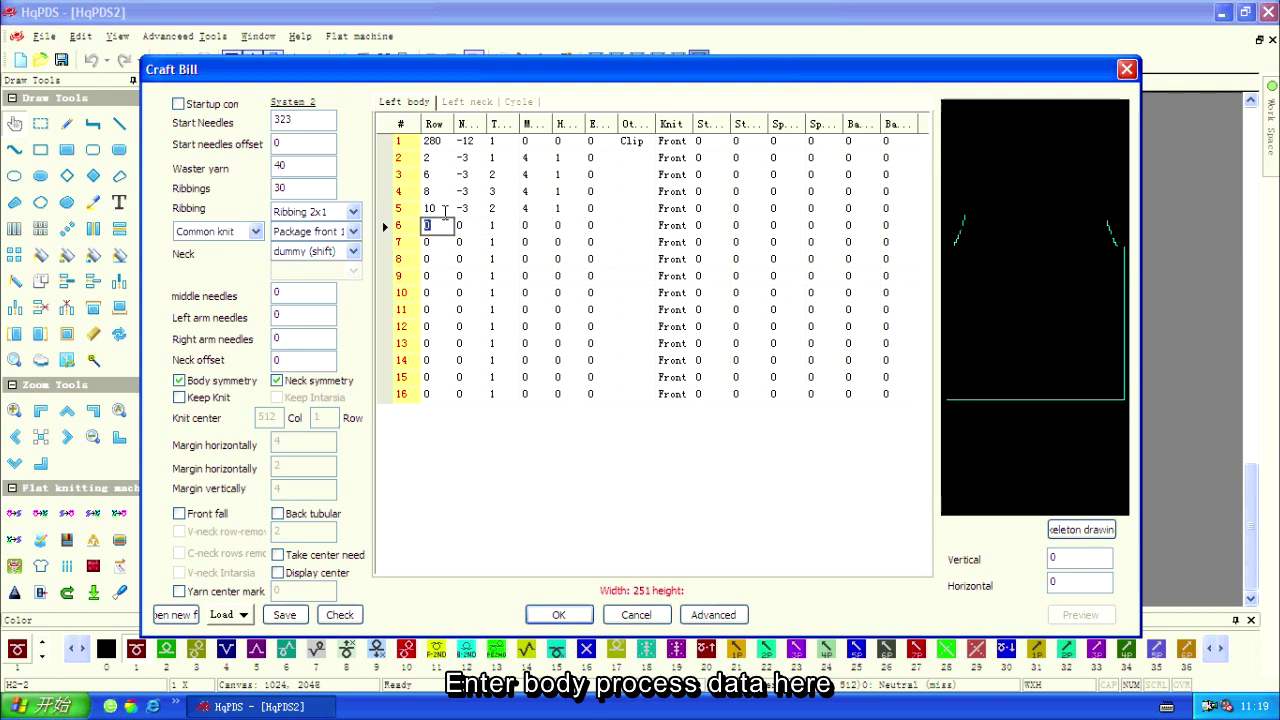
{"action": "type", "text": "8"}
{"action": "left_click", "coordinate": [646, 230]}
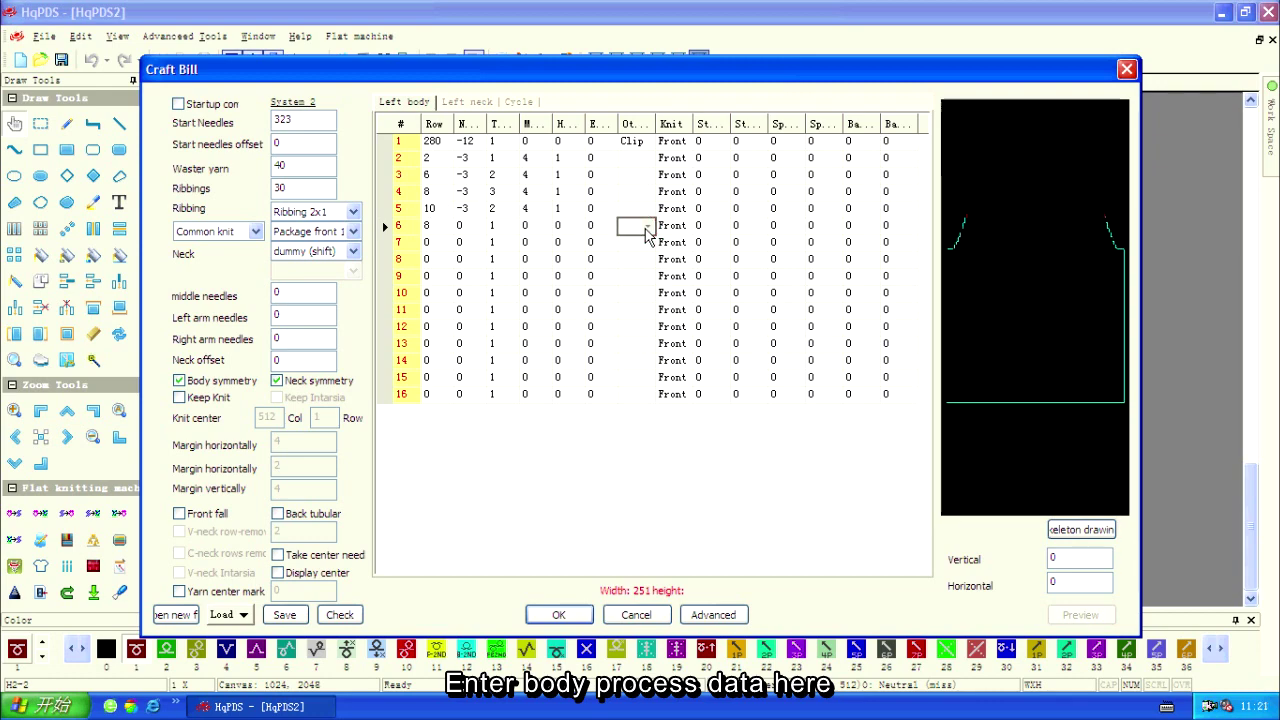
{"action": "right_click", "coordinate": [646, 230]}
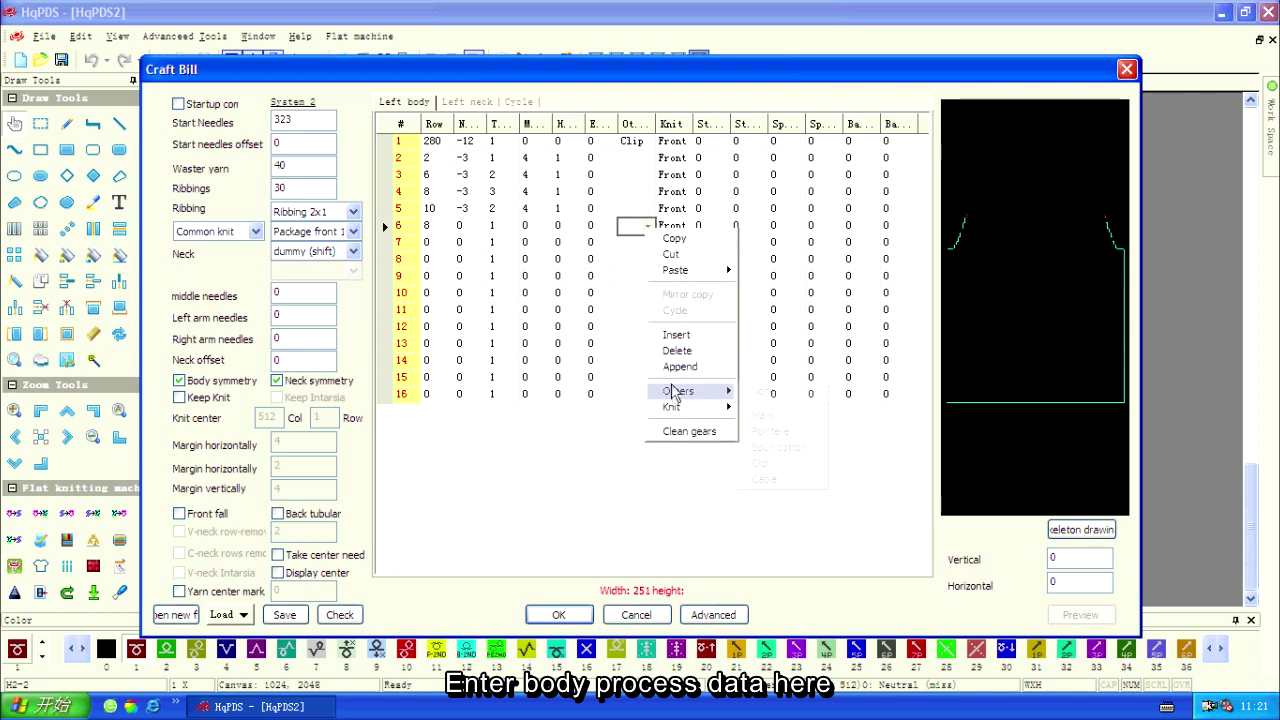
{"action": "mouse_move", "coordinate": [695, 391]}
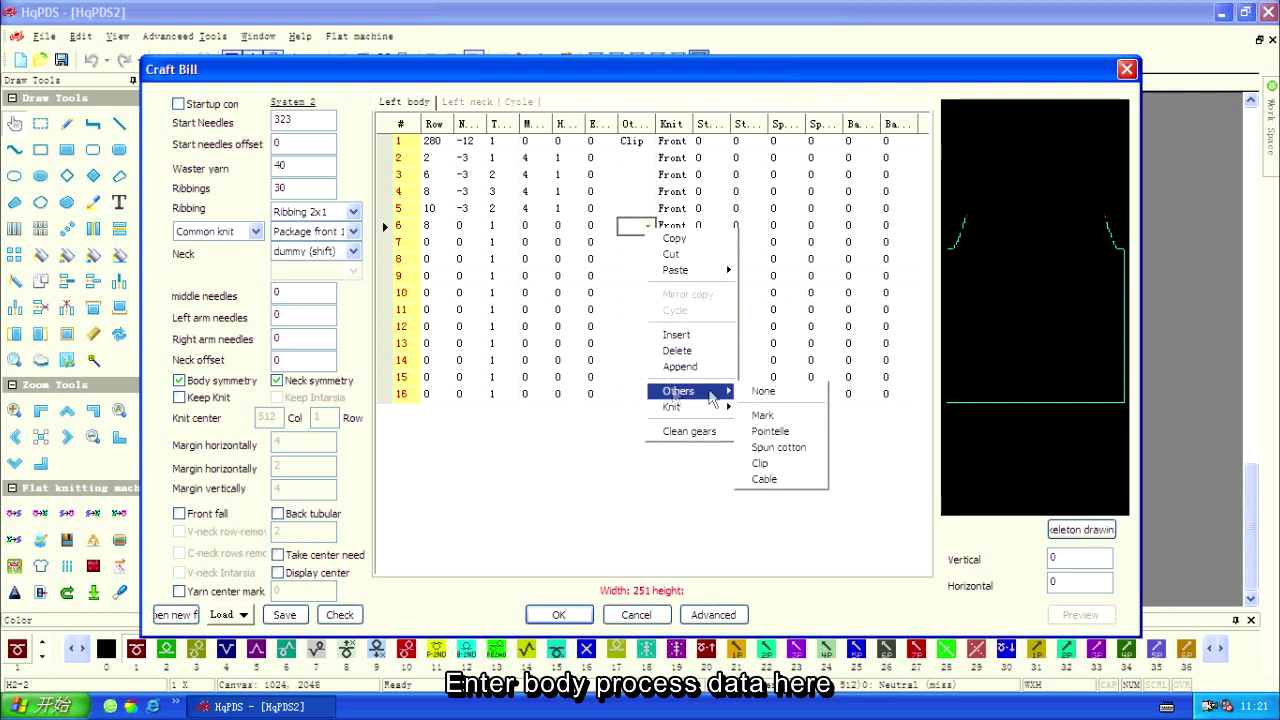
{"action": "left_click", "coordinate": [778, 418]}
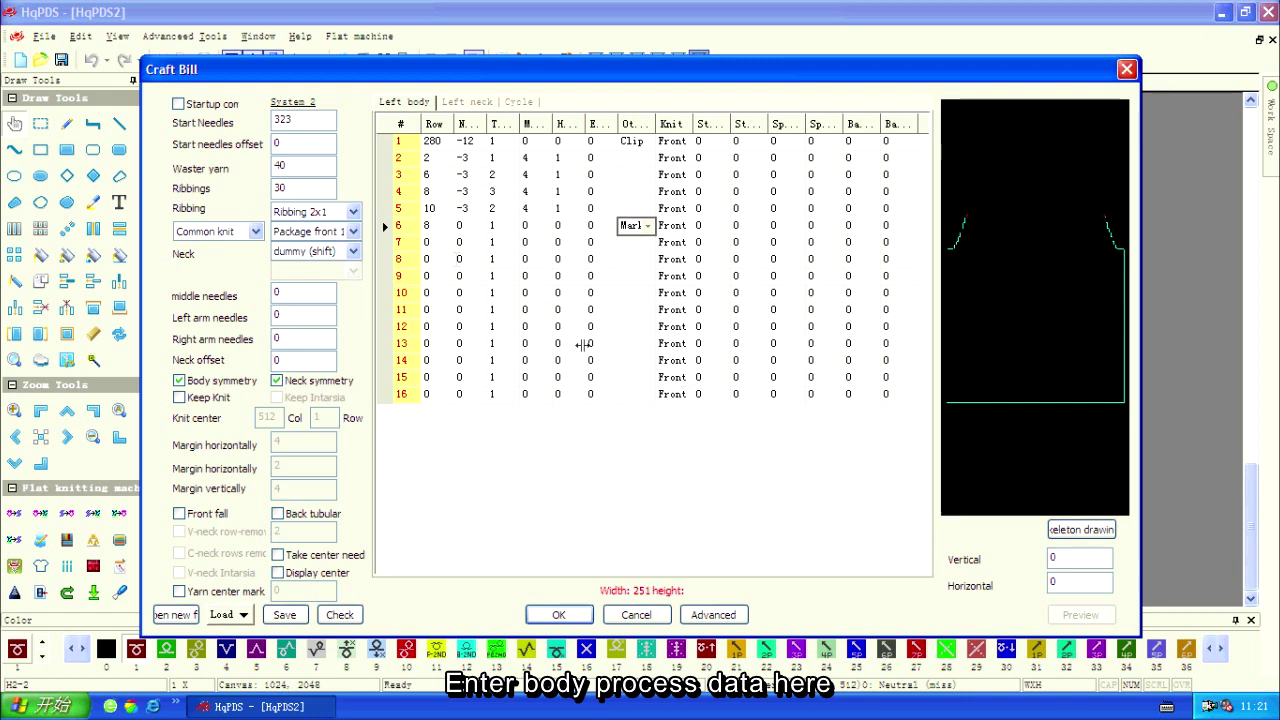
Set line 7 of the left body data to 164 rows and review the body outline in the enlarged skeleton drawing.
{"action": "left_click", "coordinate": [434, 242]}
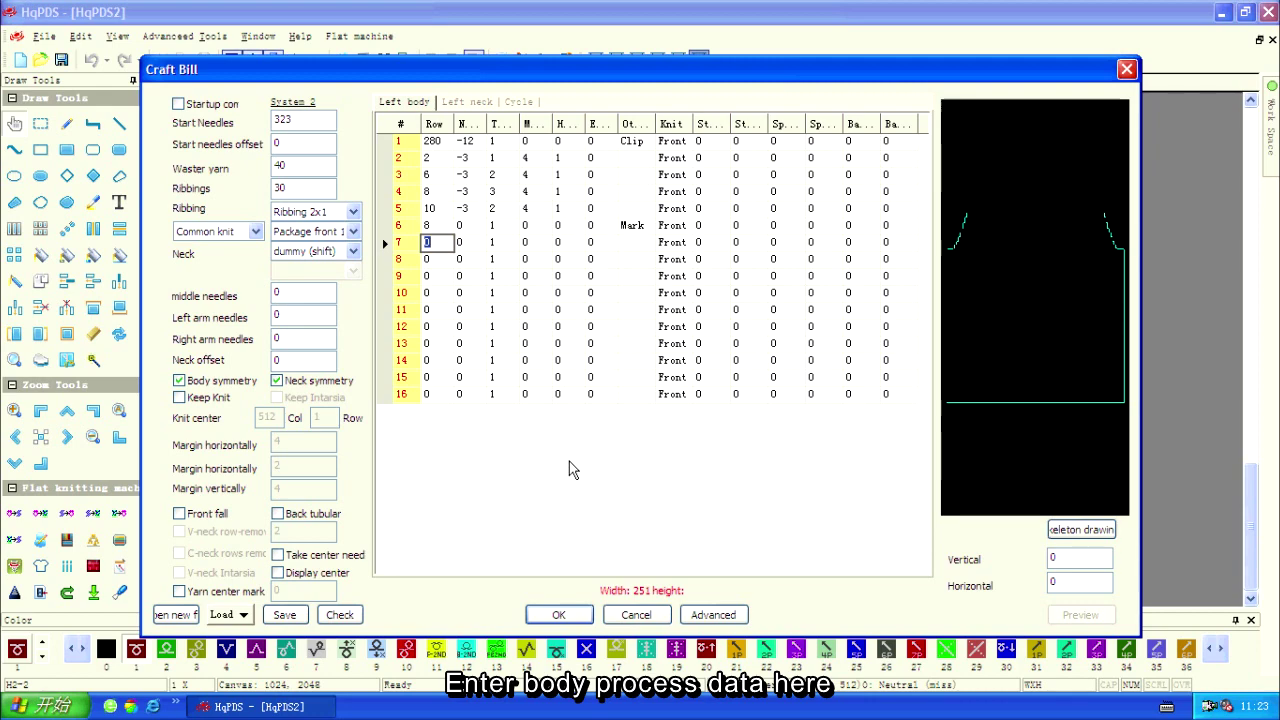
{"action": "type", "text": "164"}
{"action": "left_click", "coordinate": [671, 538]}
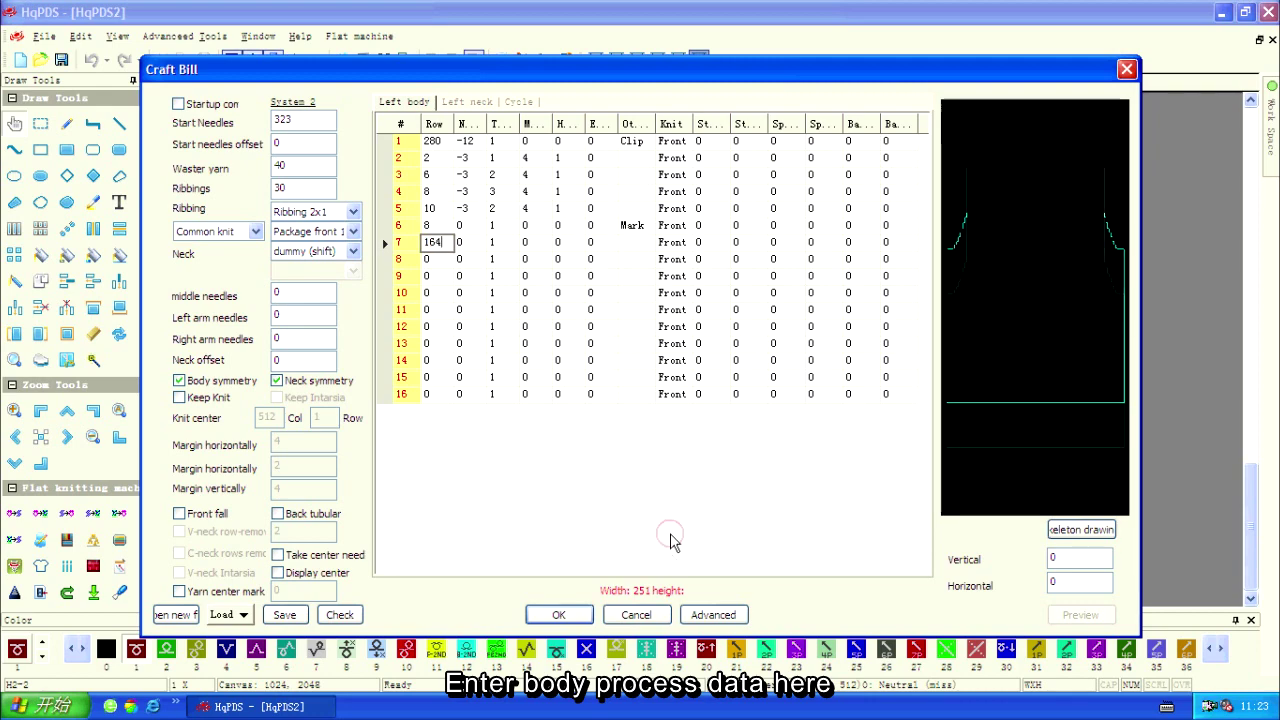
{"action": "left_click", "coordinate": [1051, 381]}
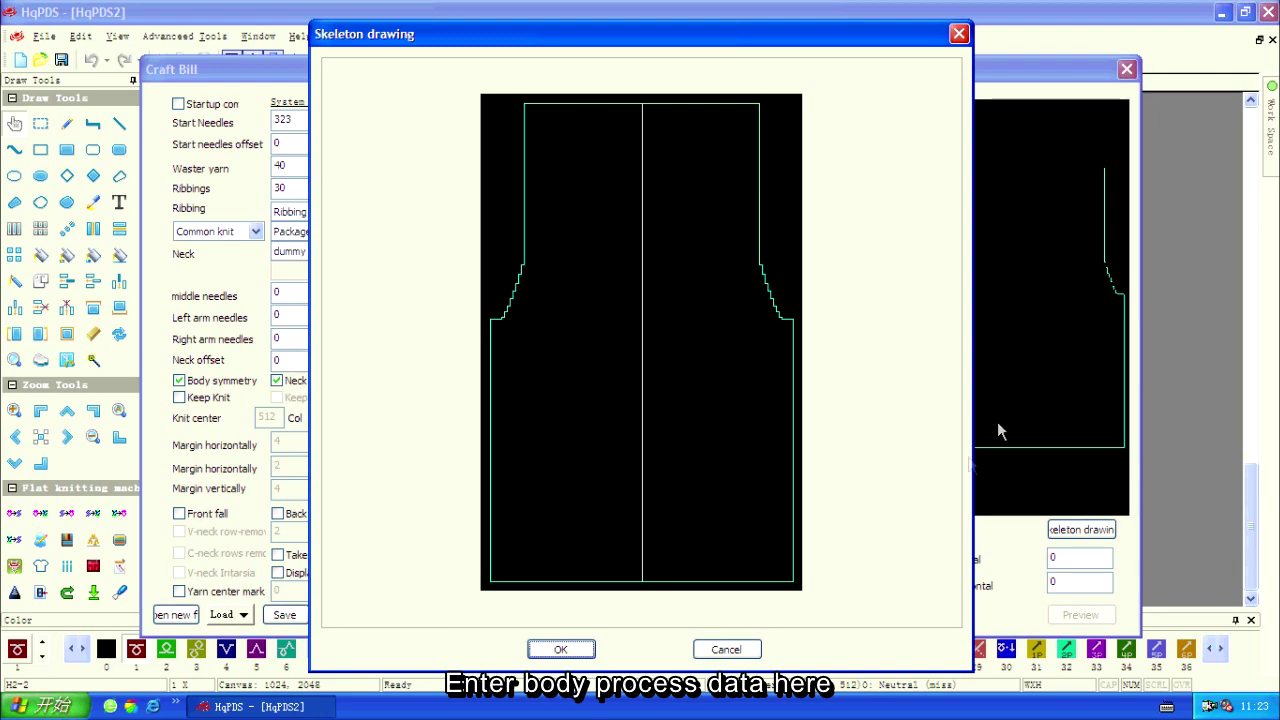
{"action": "left_click", "coordinate": [727, 650]}
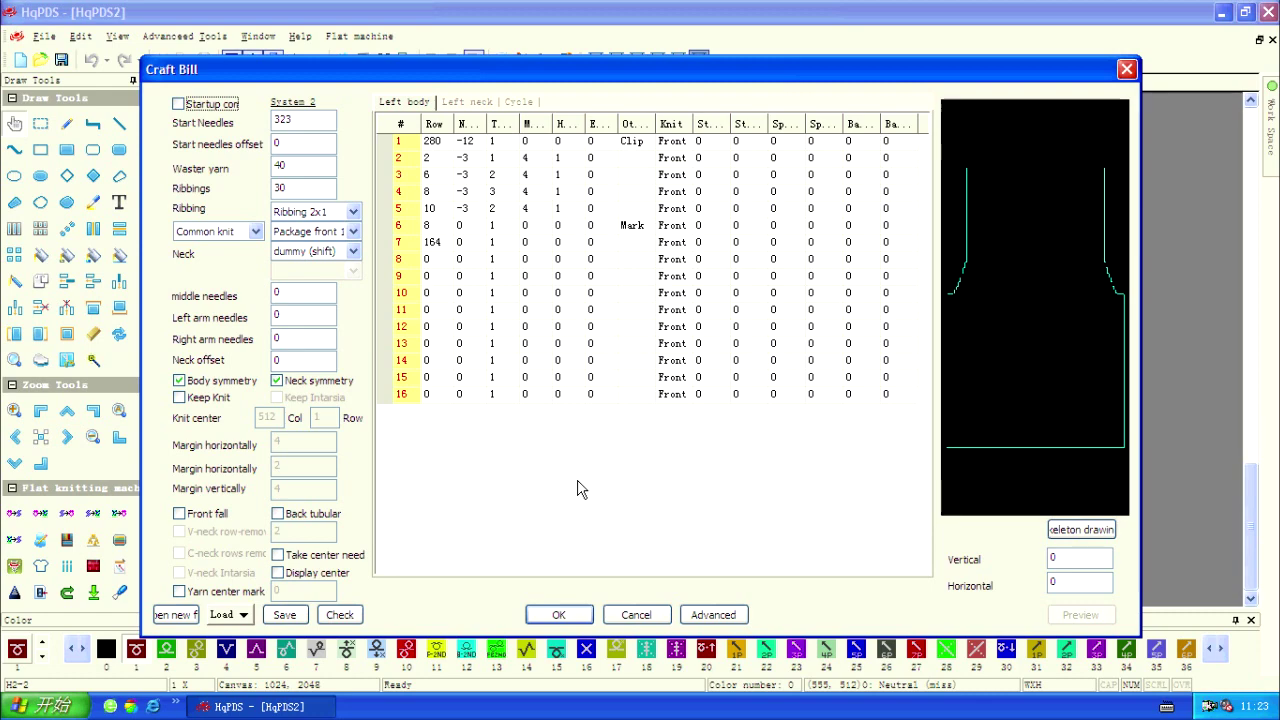
Switch to the left neck data and set the neck's middle needles to 1.
{"action": "left_click", "coordinate": [476, 106]}
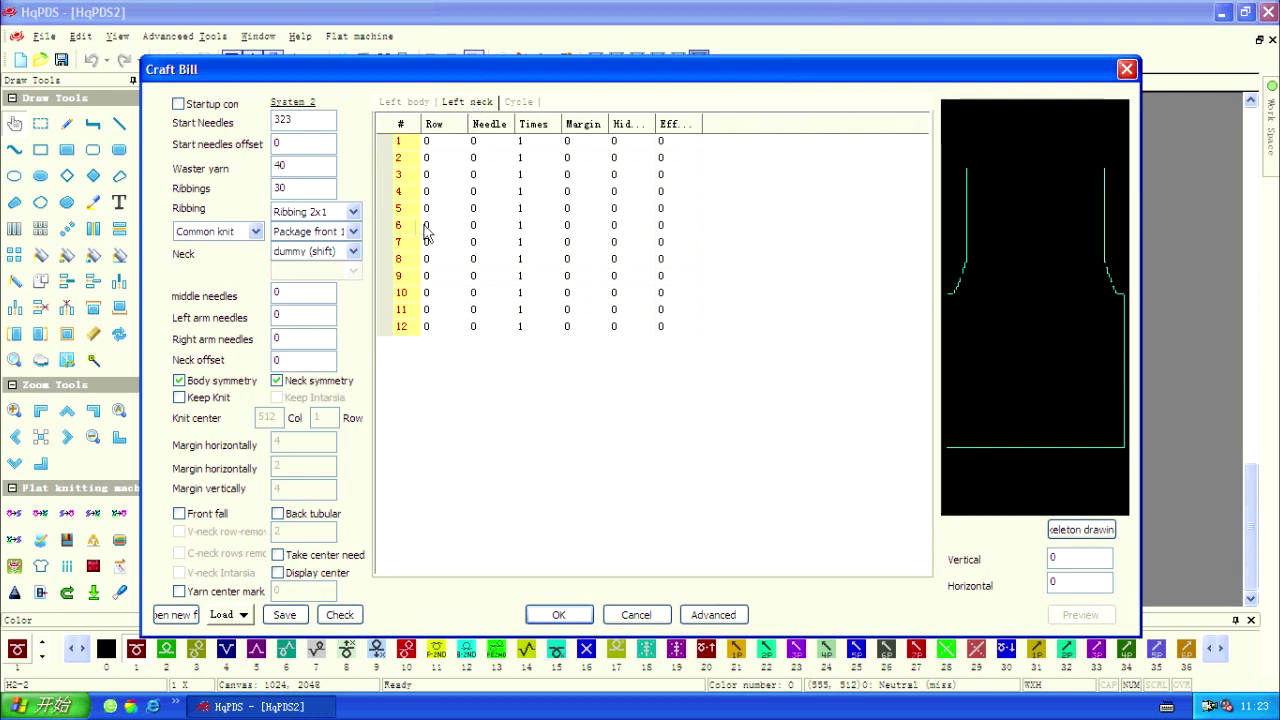
{"action": "left_click", "coordinate": [281, 291]}
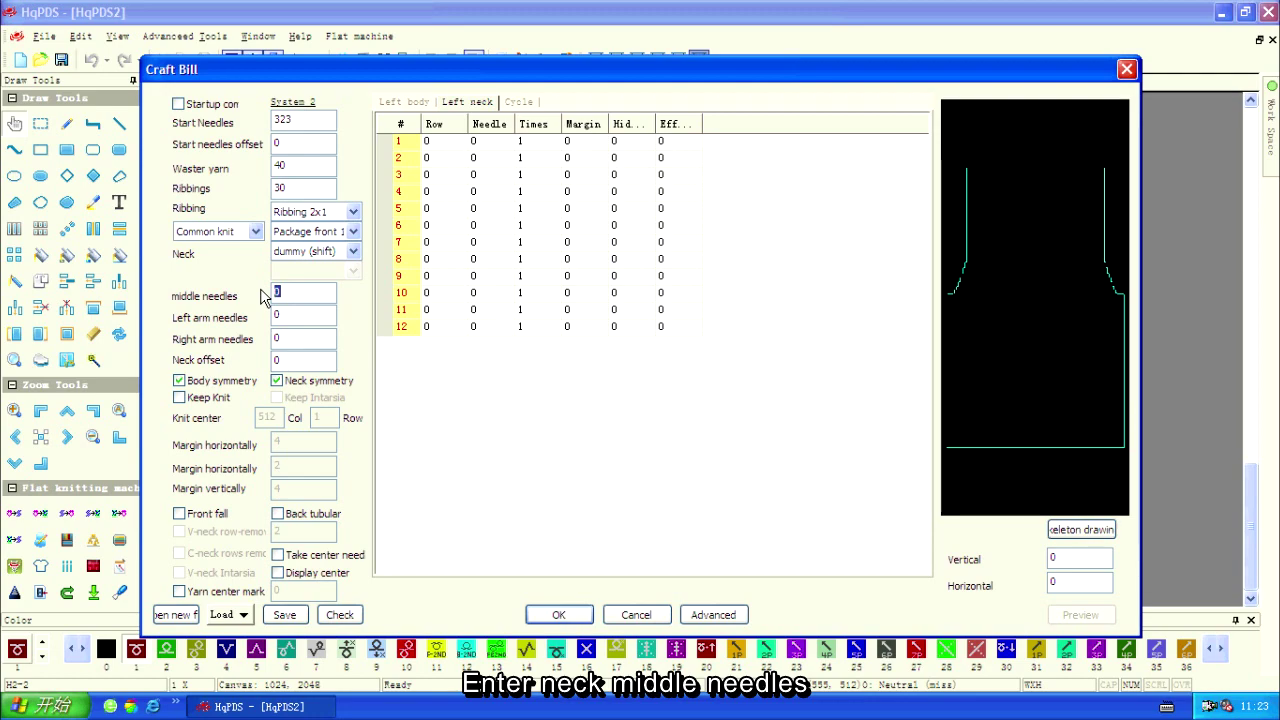
{"action": "type", "text": "1"}
Fill in line 1 of the left neck data with Row 4, Needle 2 and Times 6.
{"action": "left_click", "coordinate": [433, 141]}
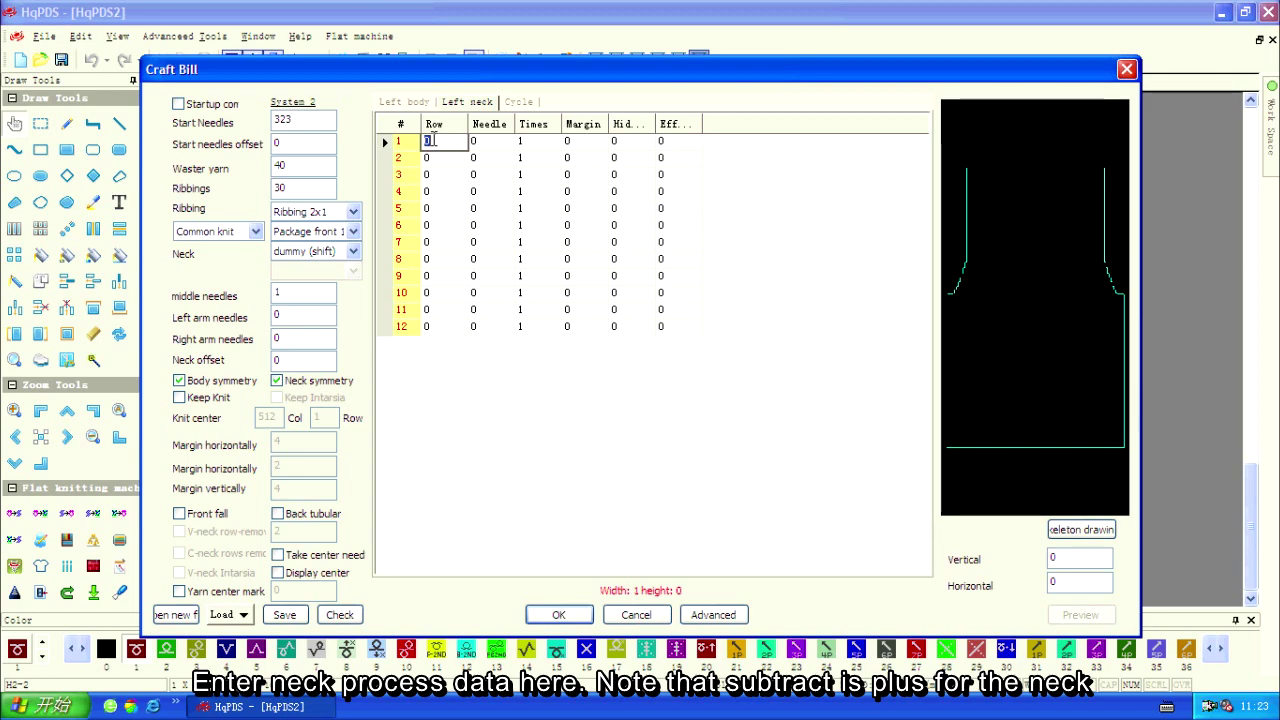
{"action": "type", "text": "4"}
{"action": "key", "text": "Tab"}
{"action": "type", "text": "2"}
{"action": "key", "text": "Tab"}
{"action": "type", "text": "6"}
Fill in line 2 of the left neck data with Row 6, Needle 2 and Times 13.
{"action": "left_click", "coordinate": [437, 160]}
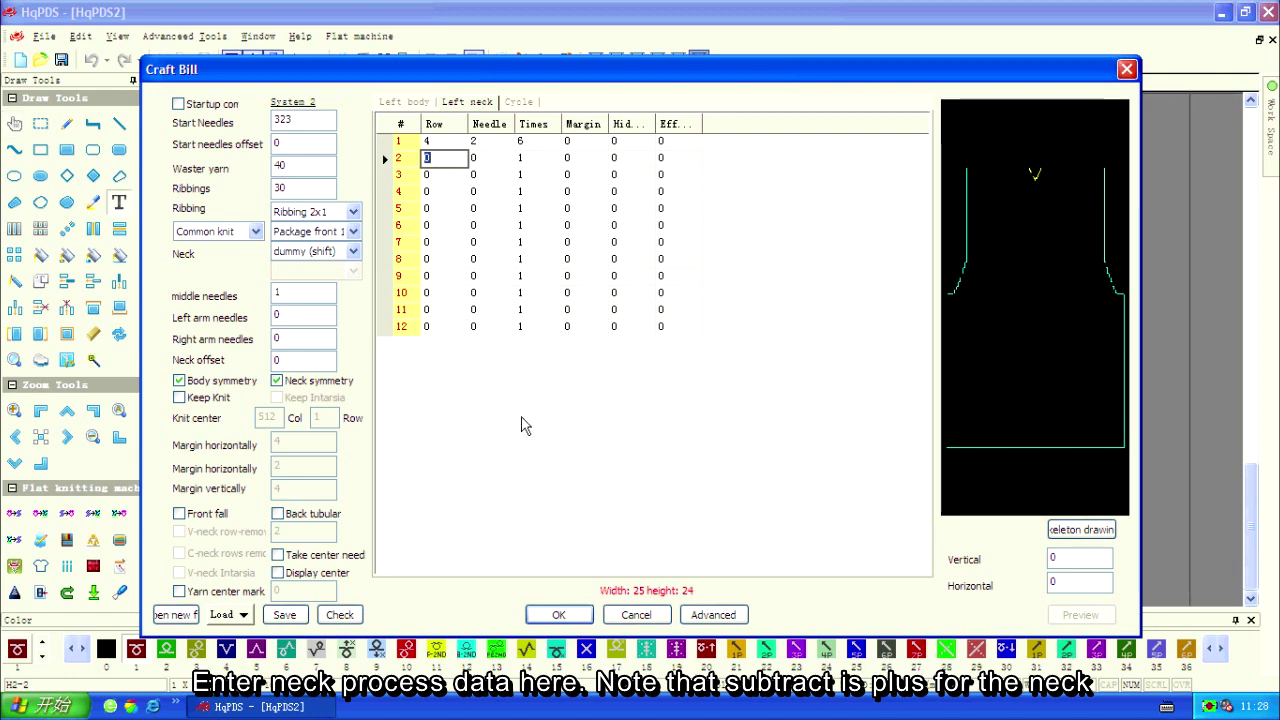
{"action": "type", "text": "6"}
{"action": "key", "text": "Tab"}
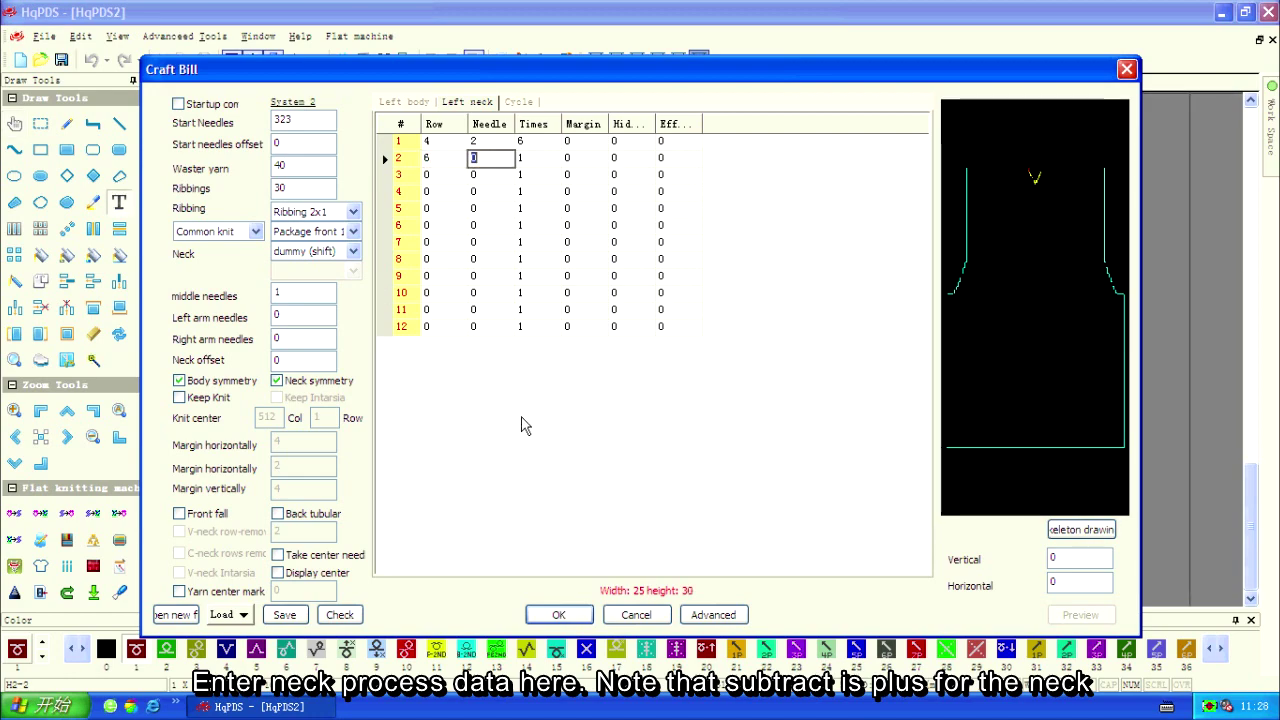
{"action": "type", "text": "2"}
{"action": "key", "text": "Tab"}
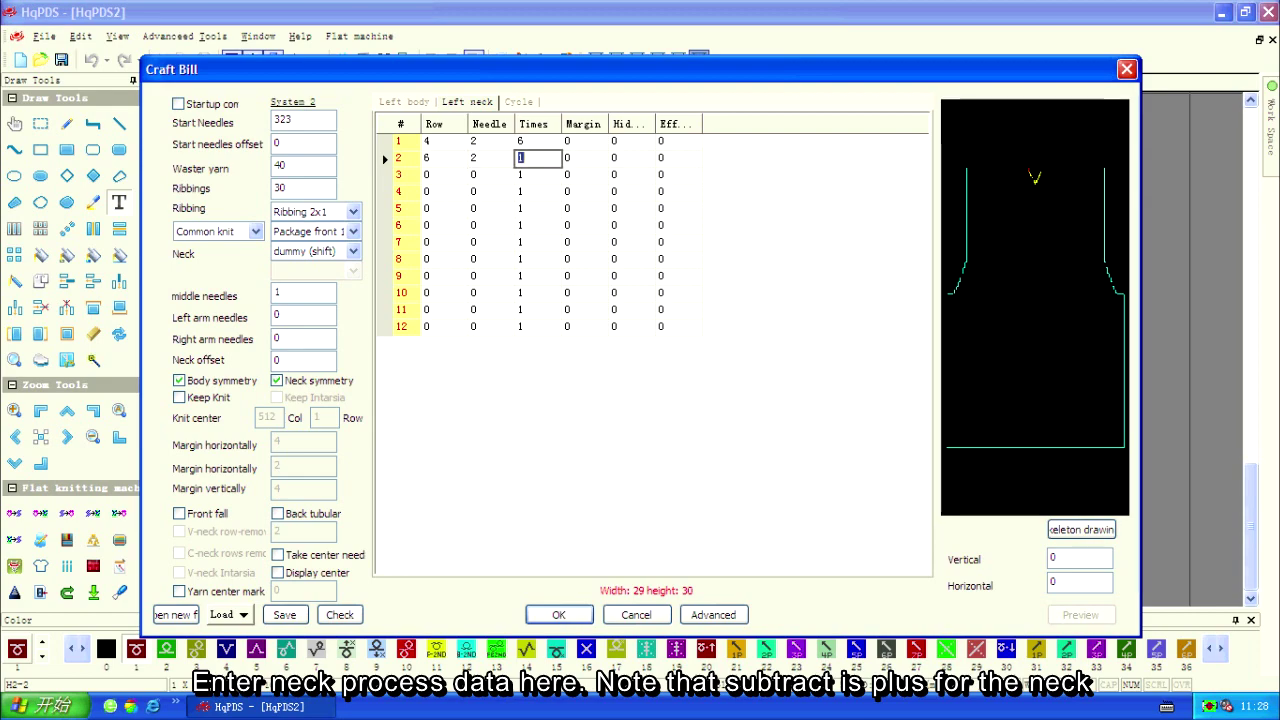
{"action": "type", "text": "13"}
Fill in line 3 of the left neck data with Row 8, Needle 2 and Times 6.
{"action": "key", "text": "Return"}
{"action": "key", "text": "shift+Tab"}
{"action": "key", "text": "shift+Tab"}
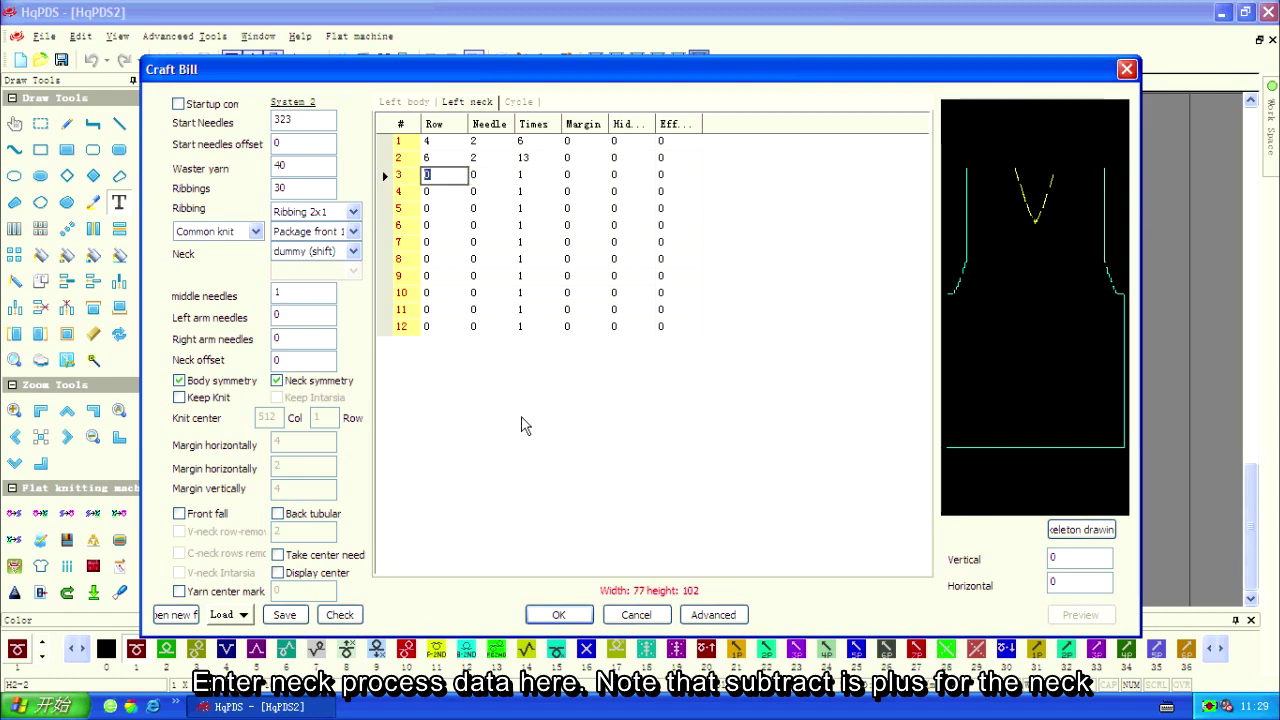
{"action": "type", "text": "8"}
{"action": "key", "text": "Tab"}
{"action": "type", "text": "2"}
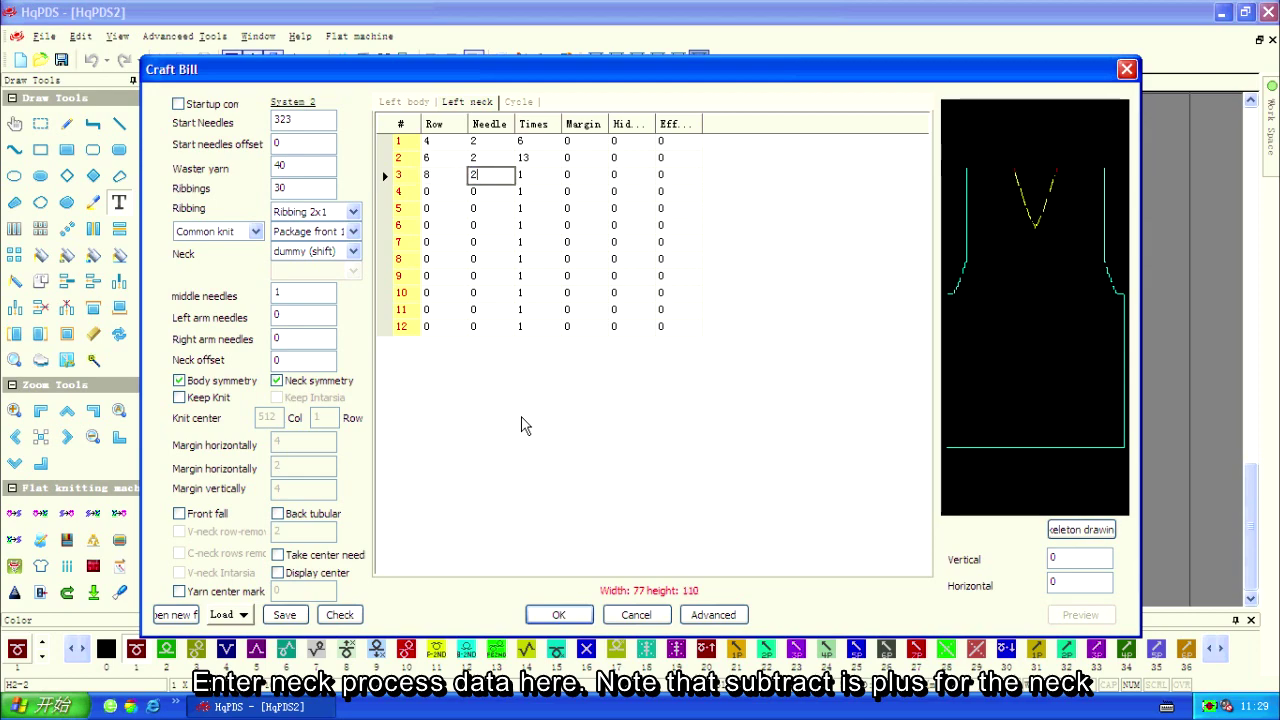
{"action": "key", "text": "Tab"}
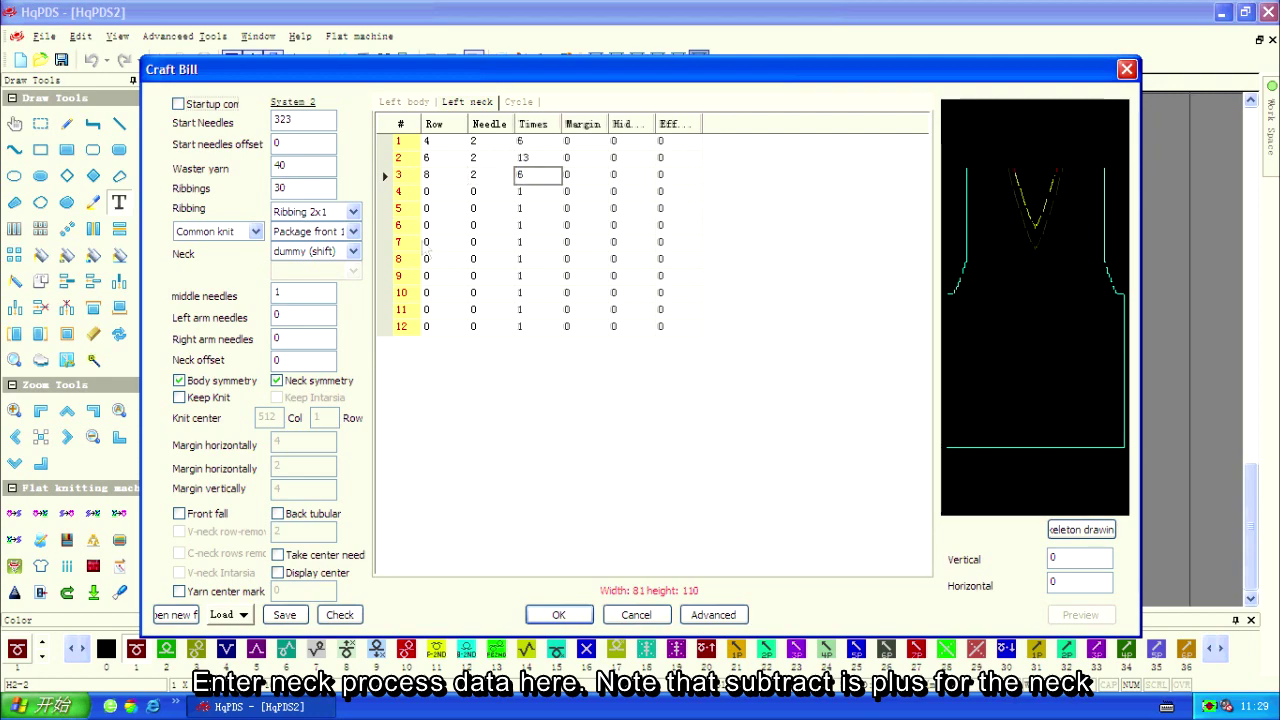
Set line 4 of the left neck data to 20 rows and review the neckline in the enlarged skeleton drawing.
{"action": "left_click", "coordinate": [428, 191]}
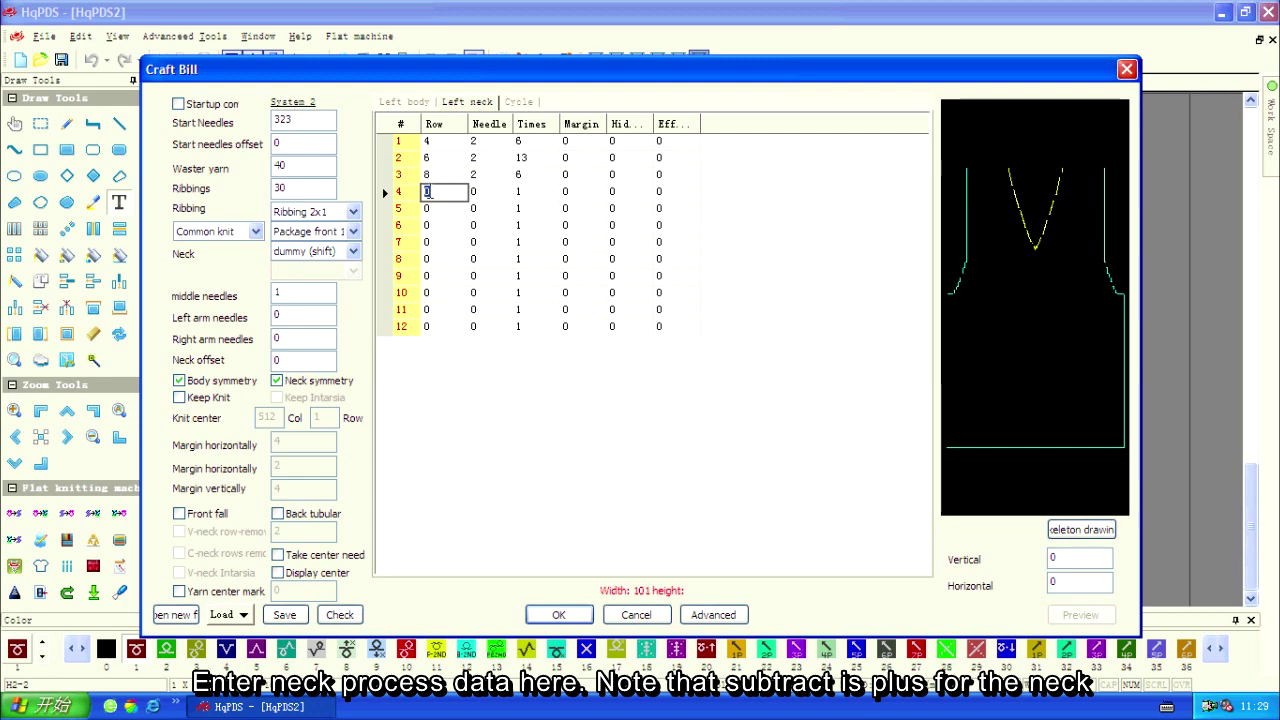
{"action": "type", "text": "25"}
{"action": "left_click", "coordinate": [580, 403]}
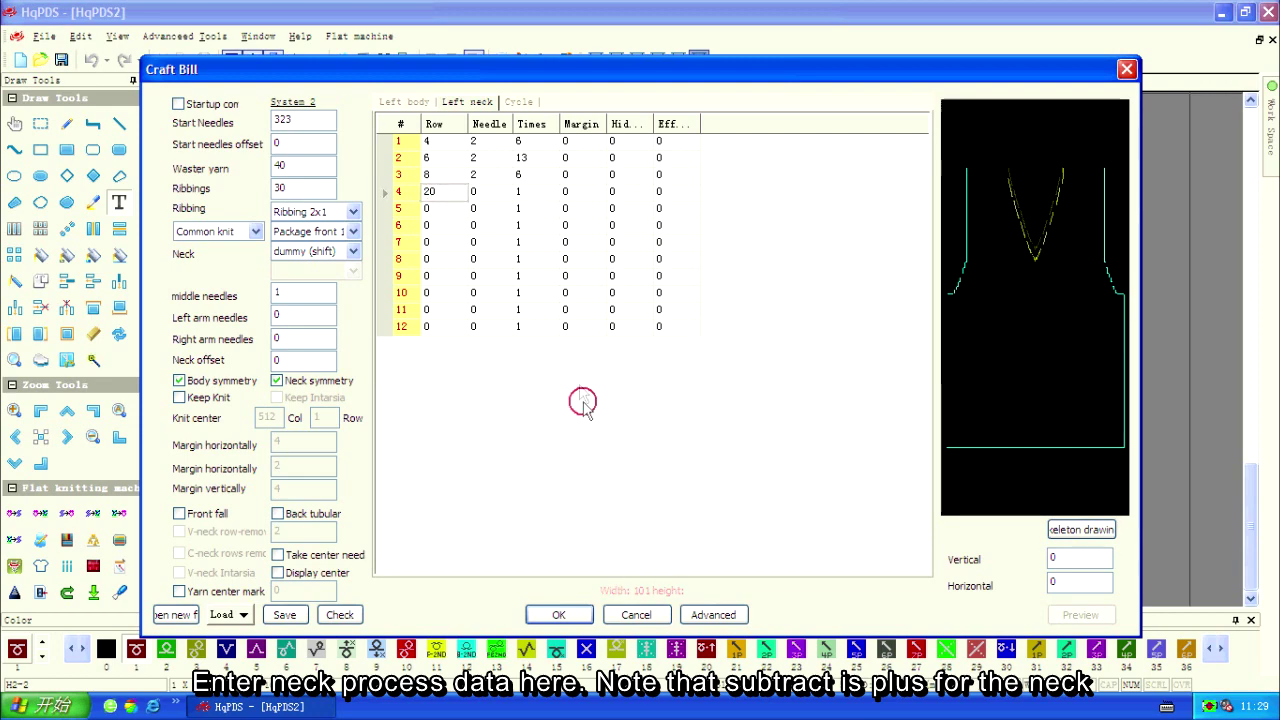
{"action": "left_click", "coordinate": [1027, 275]}
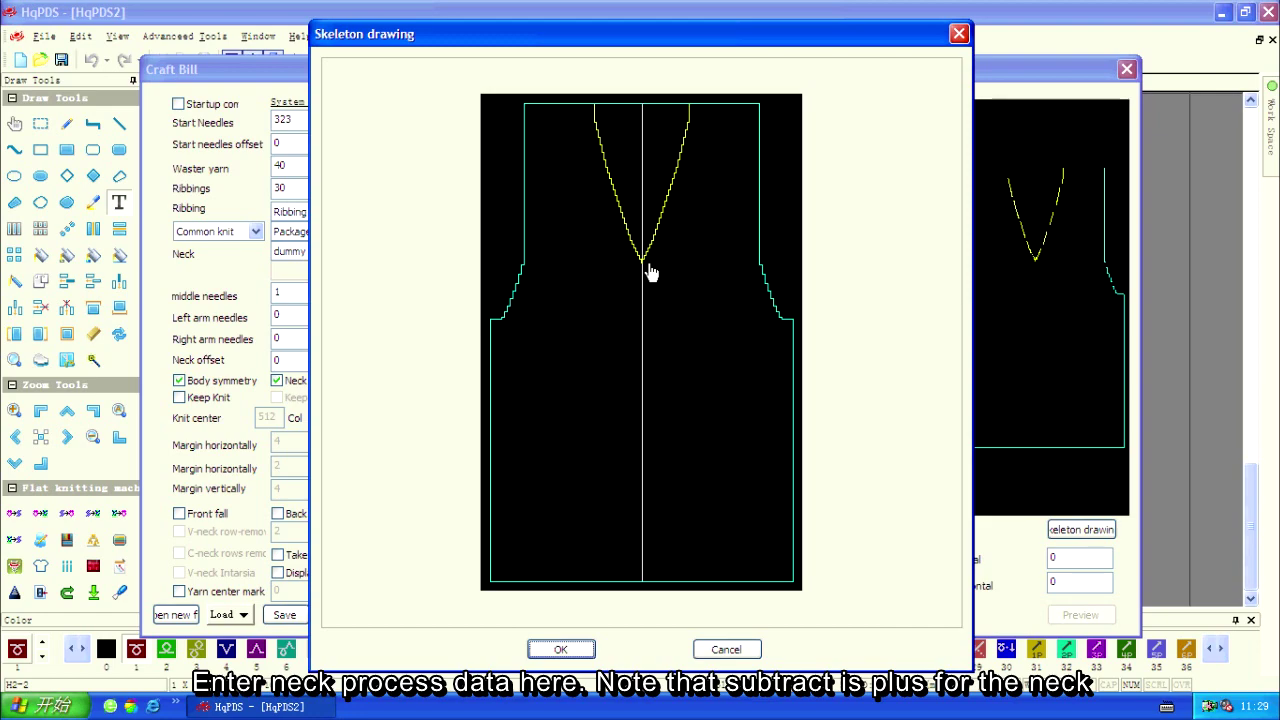
{"action": "left_click", "coordinate": [738, 649]}
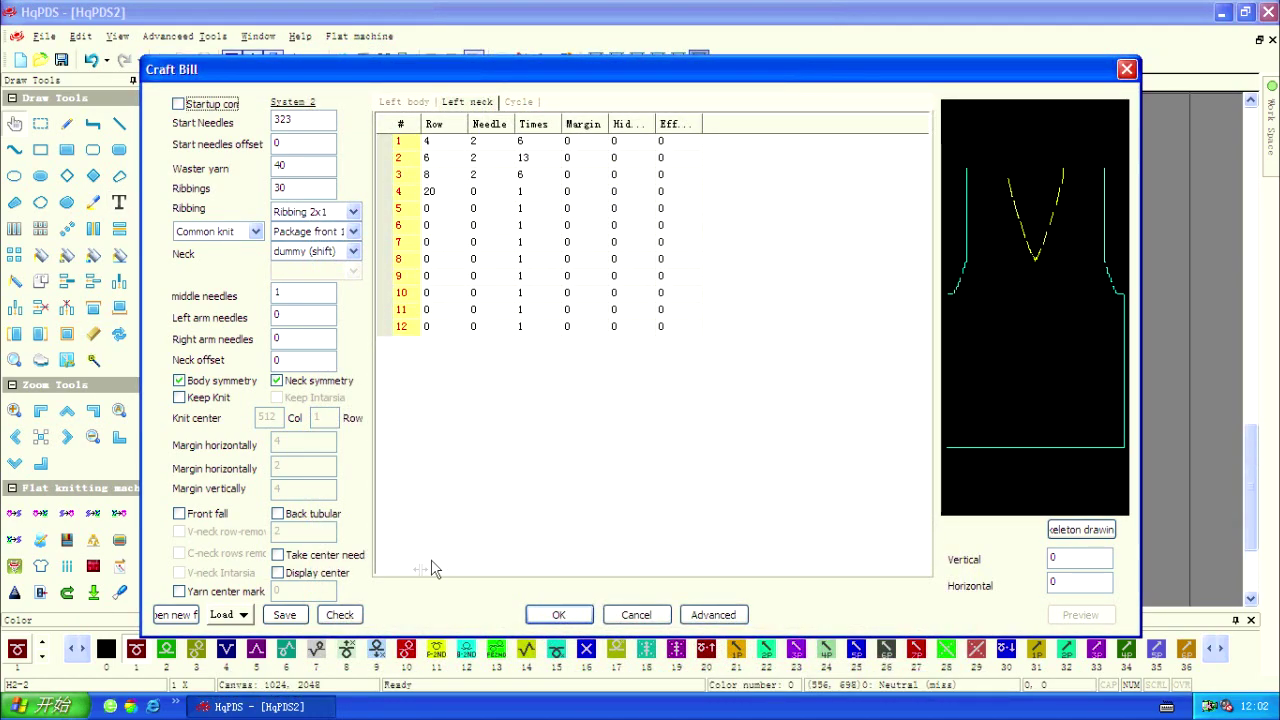
Run the craft bill check and set both the left and right arm needles to 75.
{"action": "left_click", "coordinate": [350, 617]}
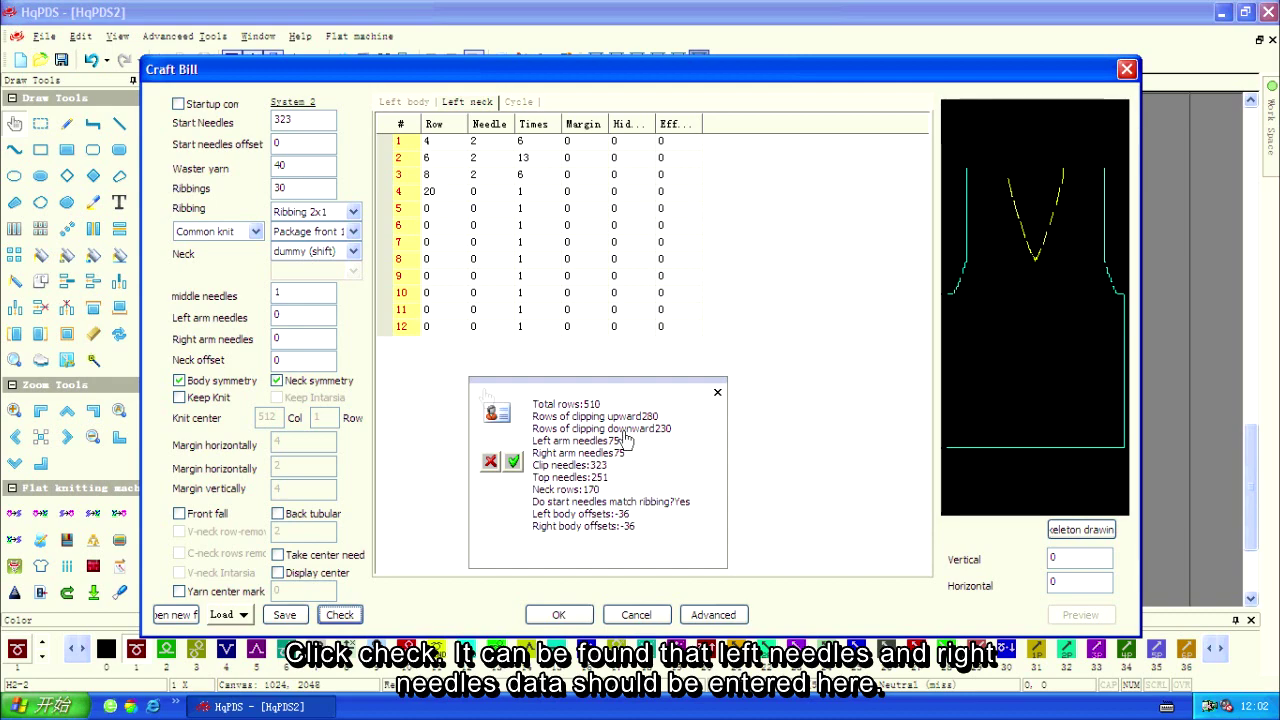
{"action": "double_click", "coordinate": [284, 316]}
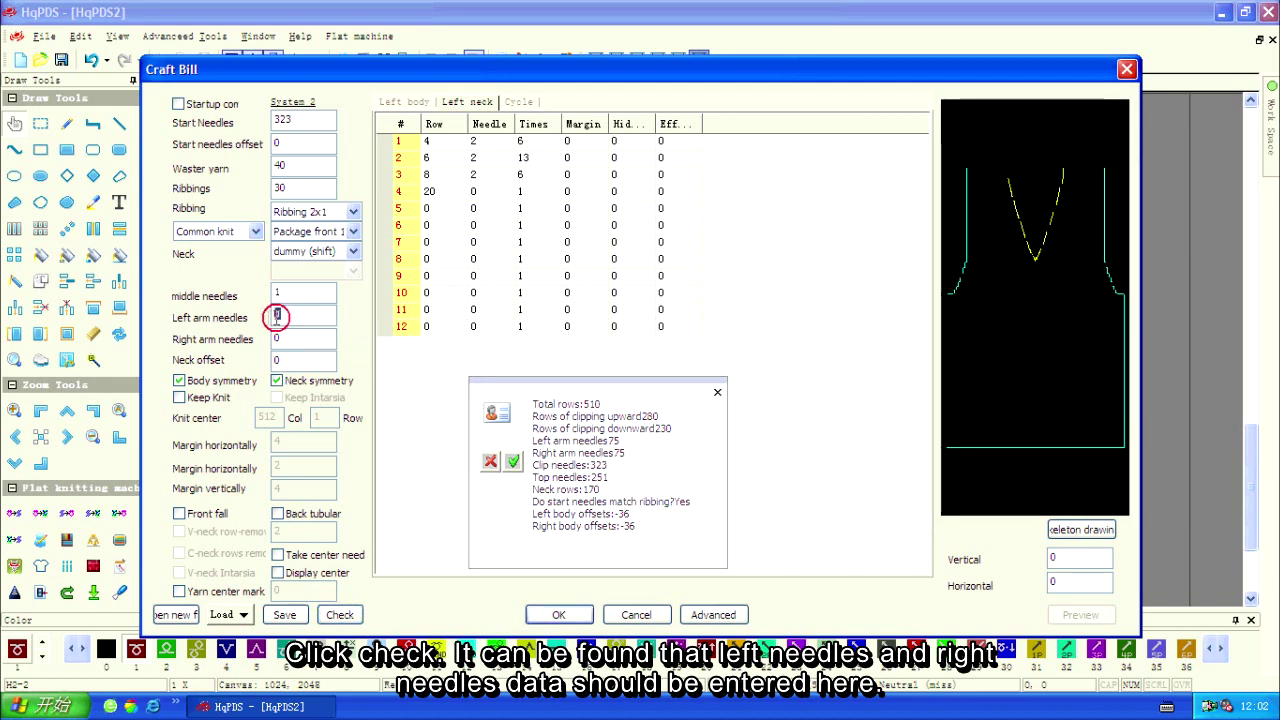
{"action": "type", "text": "75"}
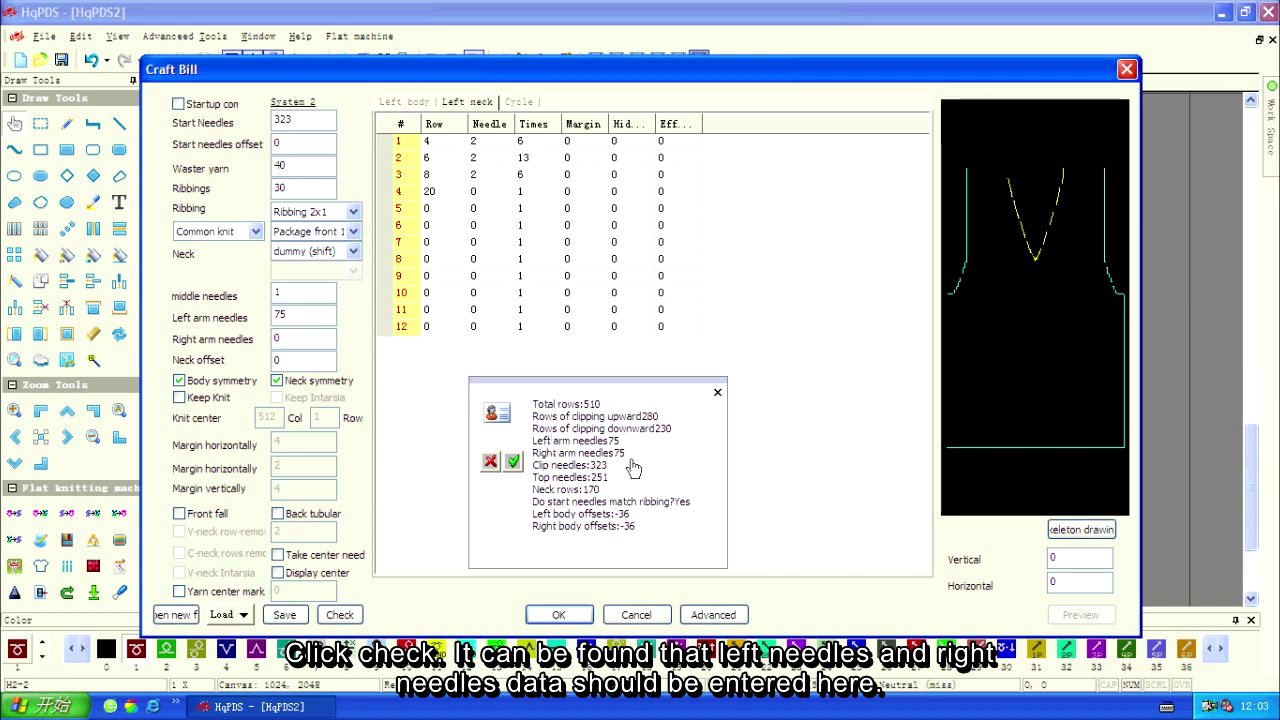
{"action": "double_click", "coordinate": [285, 339]}
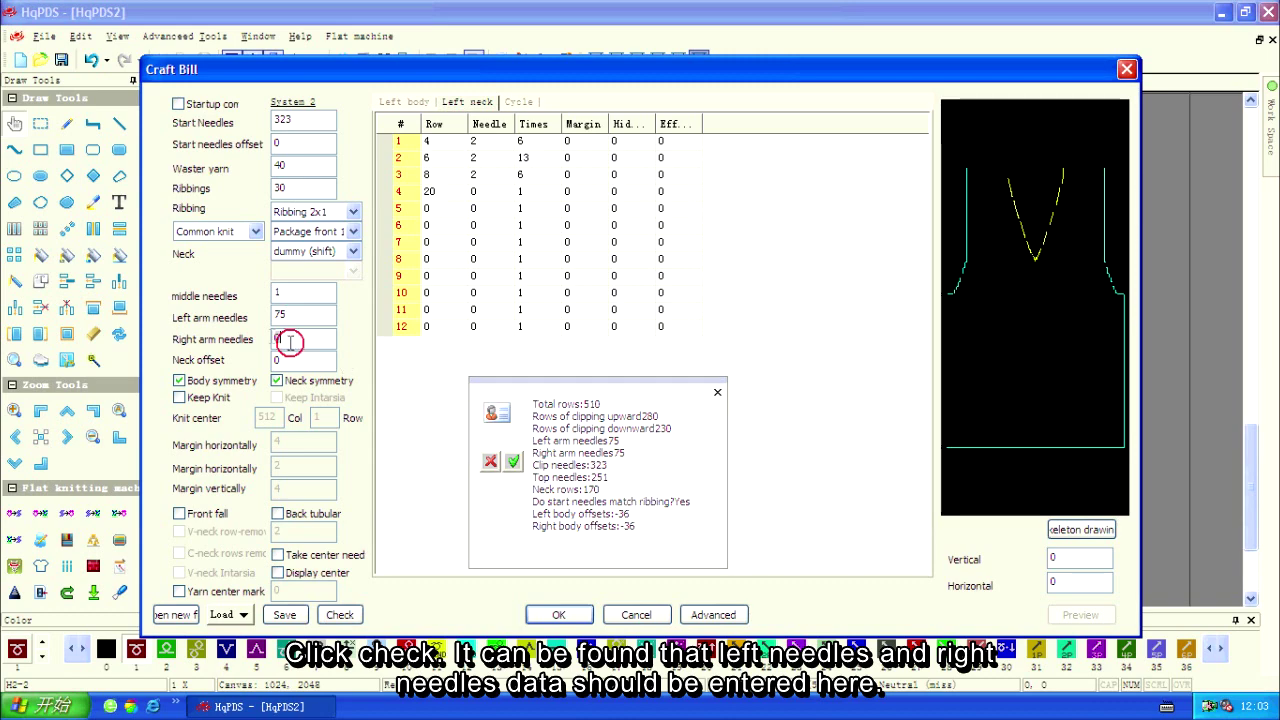
{"action": "type", "text": "75"}
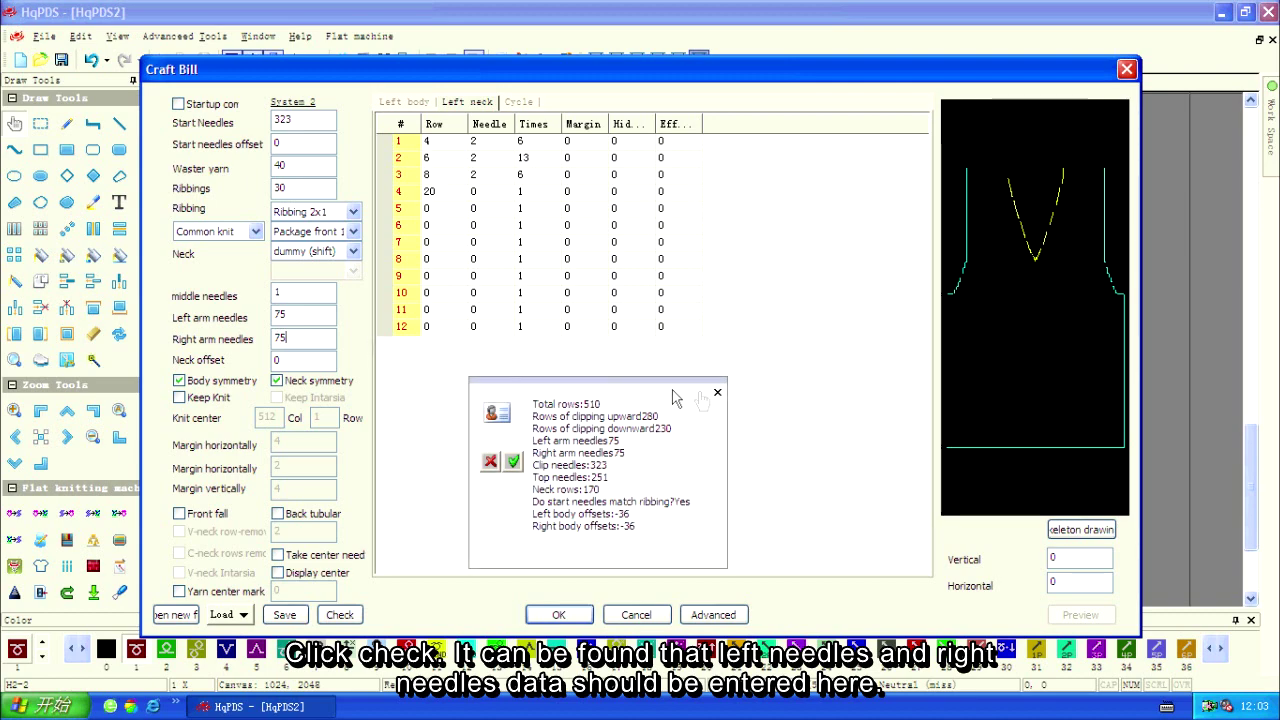
{"action": "left_click", "coordinate": [717, 393]}
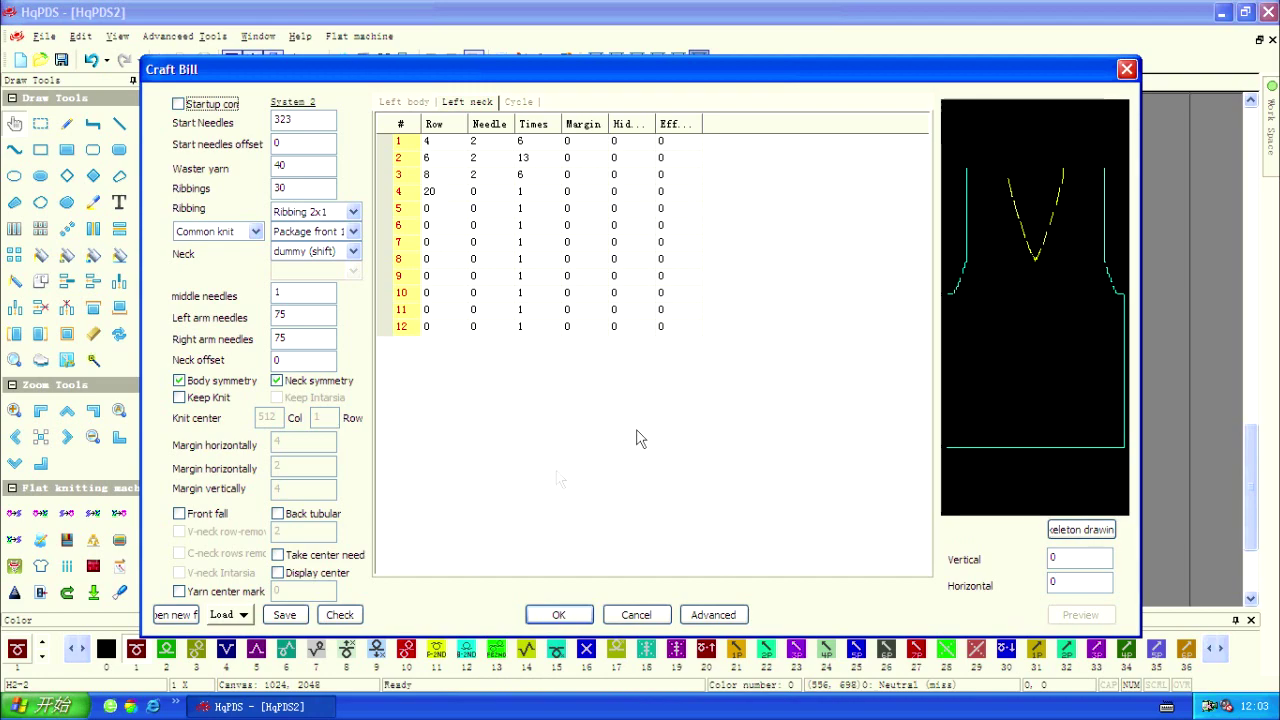
Save the craft bill as 03 in the process file folder.
{"action": "left_click", "coordinate": [286, 615]}
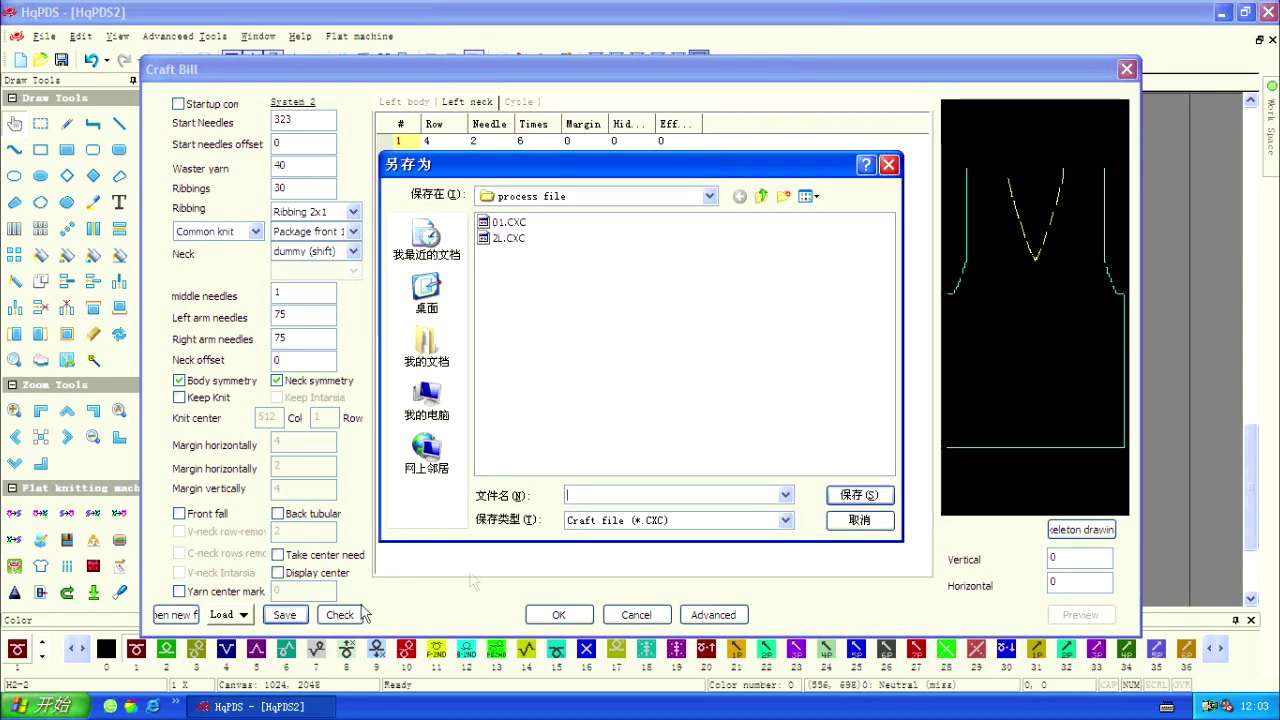
{"action": "type", "text": "03"}
{"action": "left_click", "coordinate": [857, 497]}
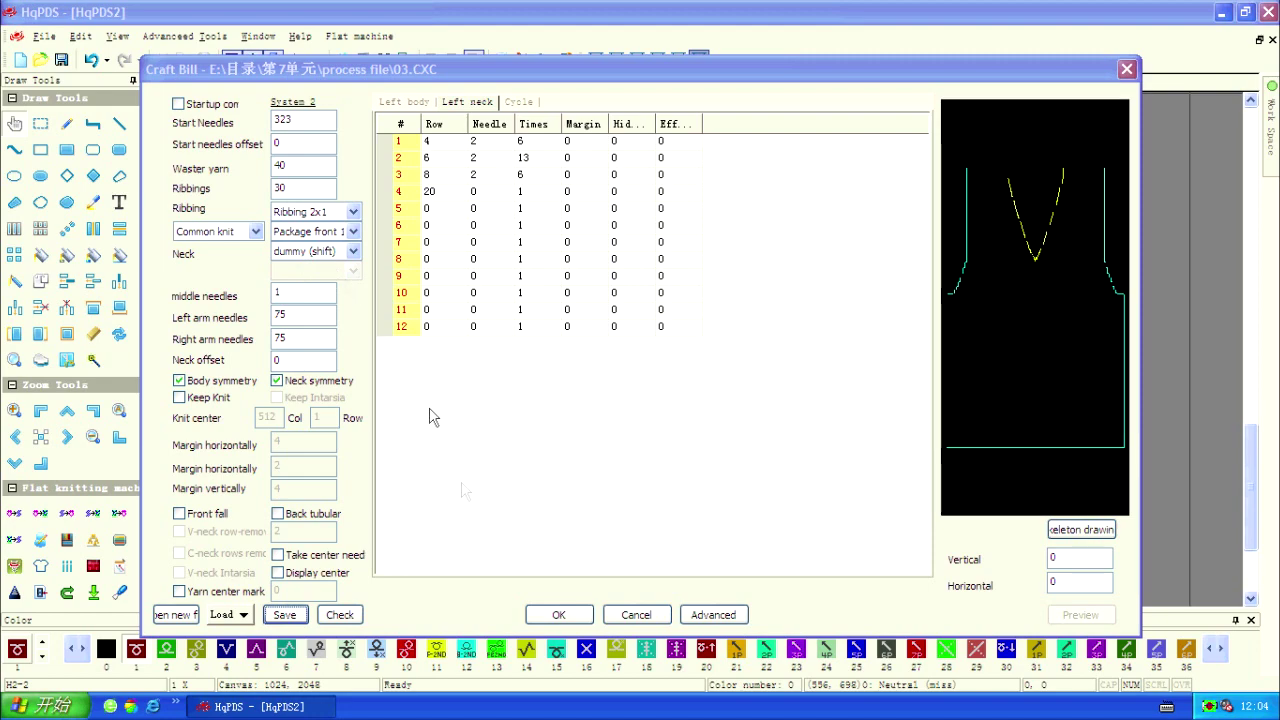
Generate the knitting pattern from the craft bill and inspect its dummy (shift) neckline up close.
{"action": "left_click", "coordinate": [552, 612]}
{"action": "left_click", "coordinate": [573, 617]}
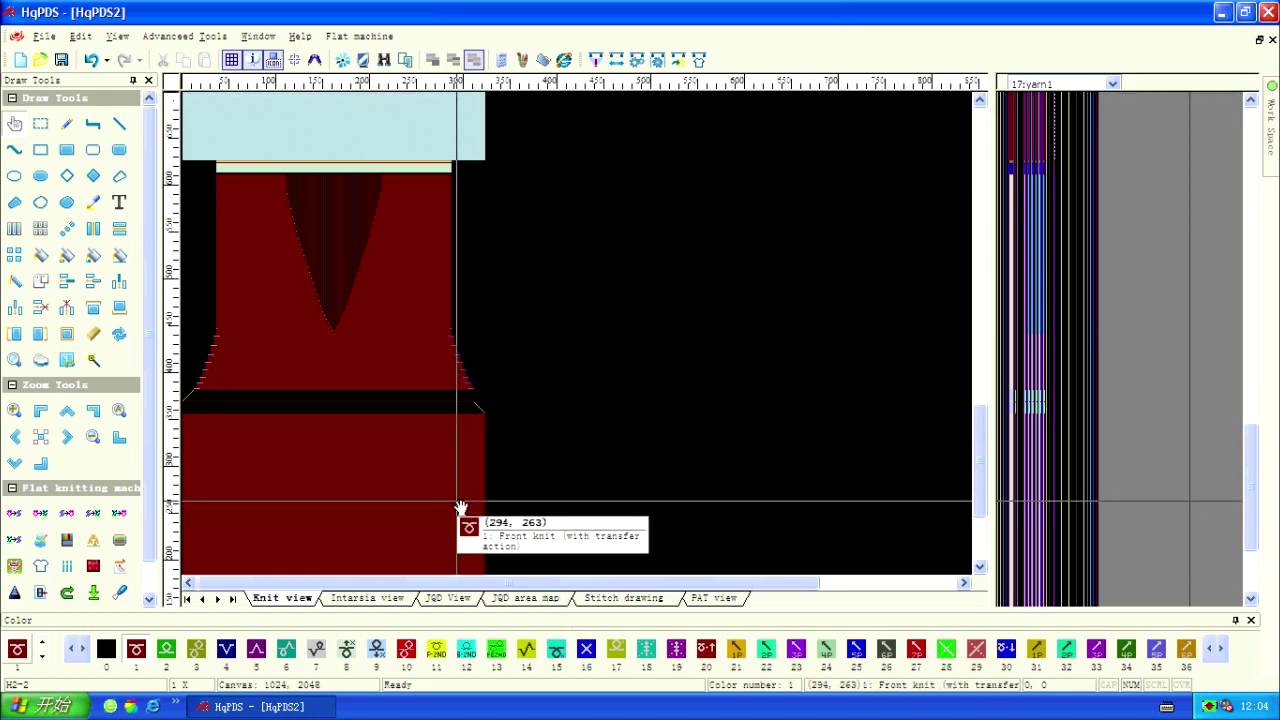
{"action": "scroll", "coordinate": [460, 508], "scroll_direction": "down", "scroll_amount": 5}
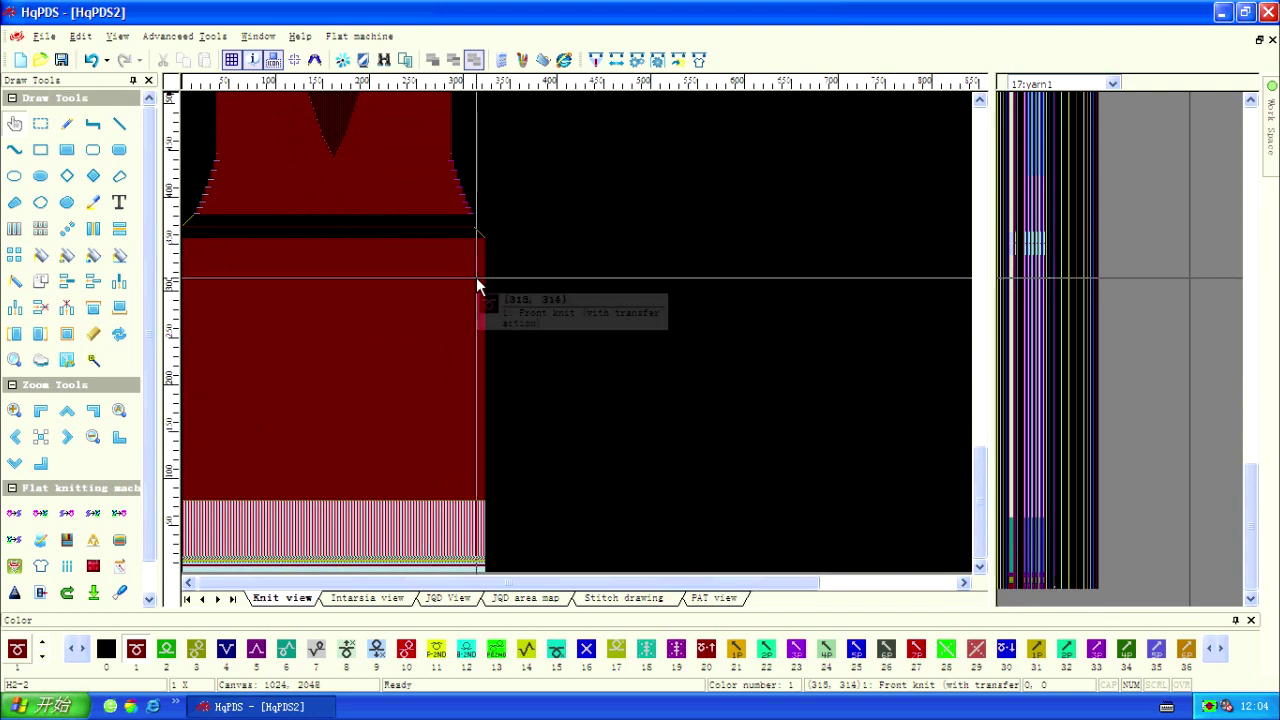
{"action": "left_click_drag", "start_coordinate": [476, 284], "coordinate": [477, 431]}
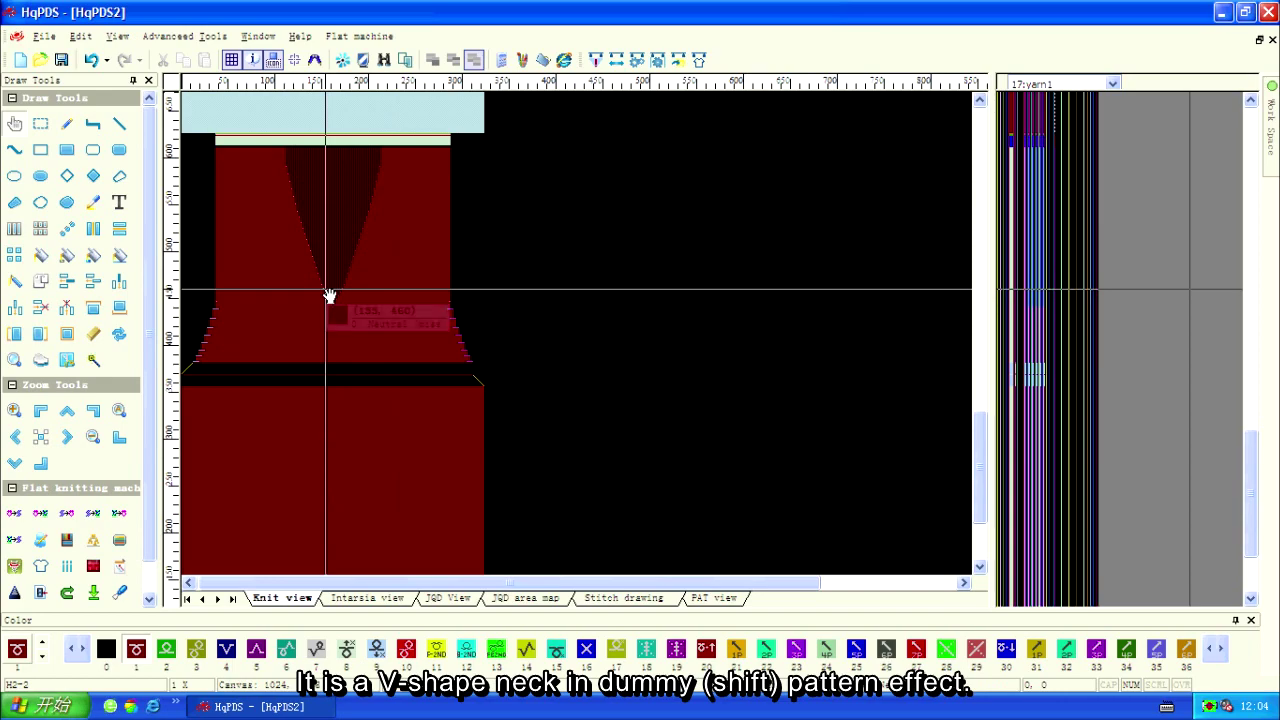
{"action": "scroll", "coordinate": [329, 297], "scroll_direction": "up", "scroll_amount": 3}
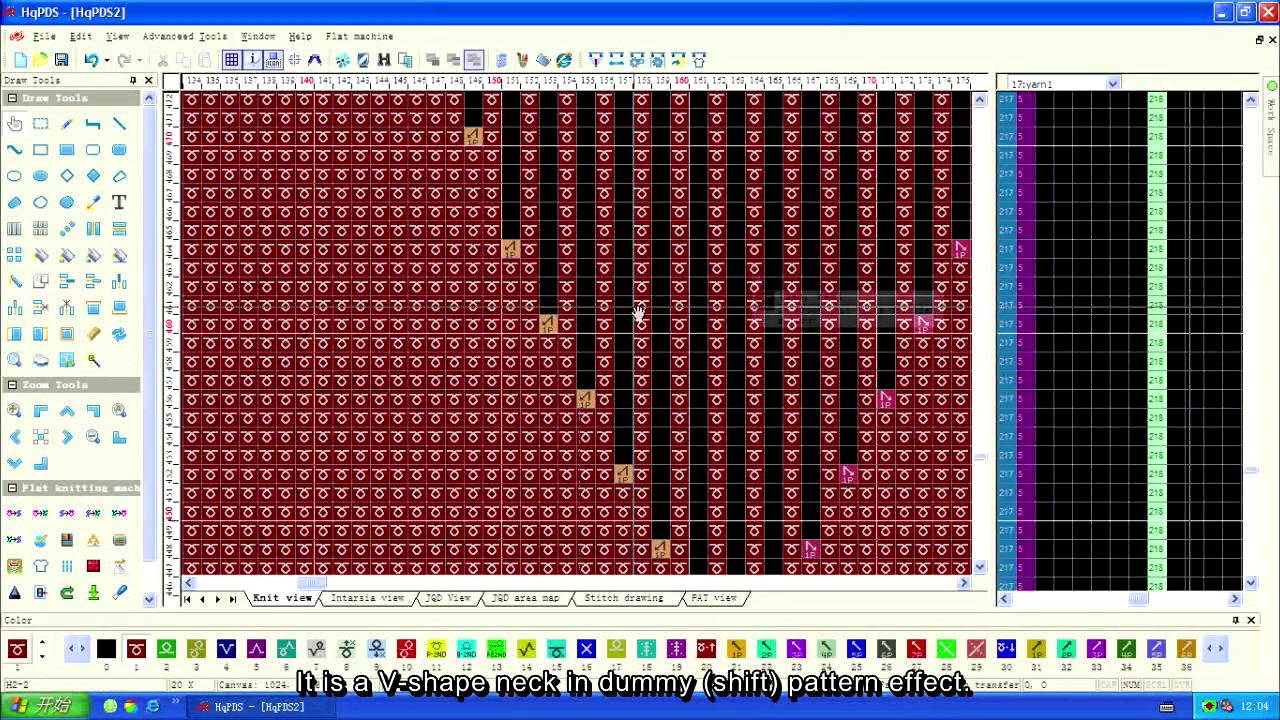
{"action": "scroll", "coordinate": [339, 340], "scroll_direction": "down", "scroll_amount": 3}
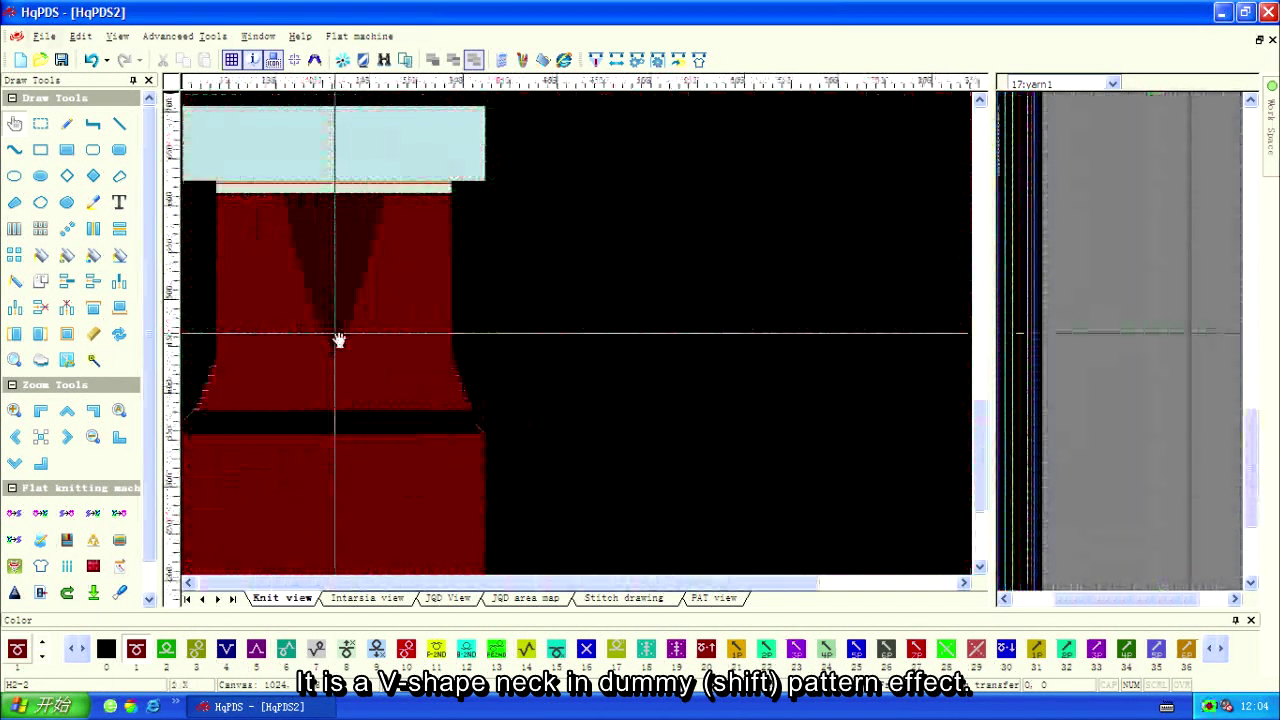
{"action": "key", "text": "alt"}
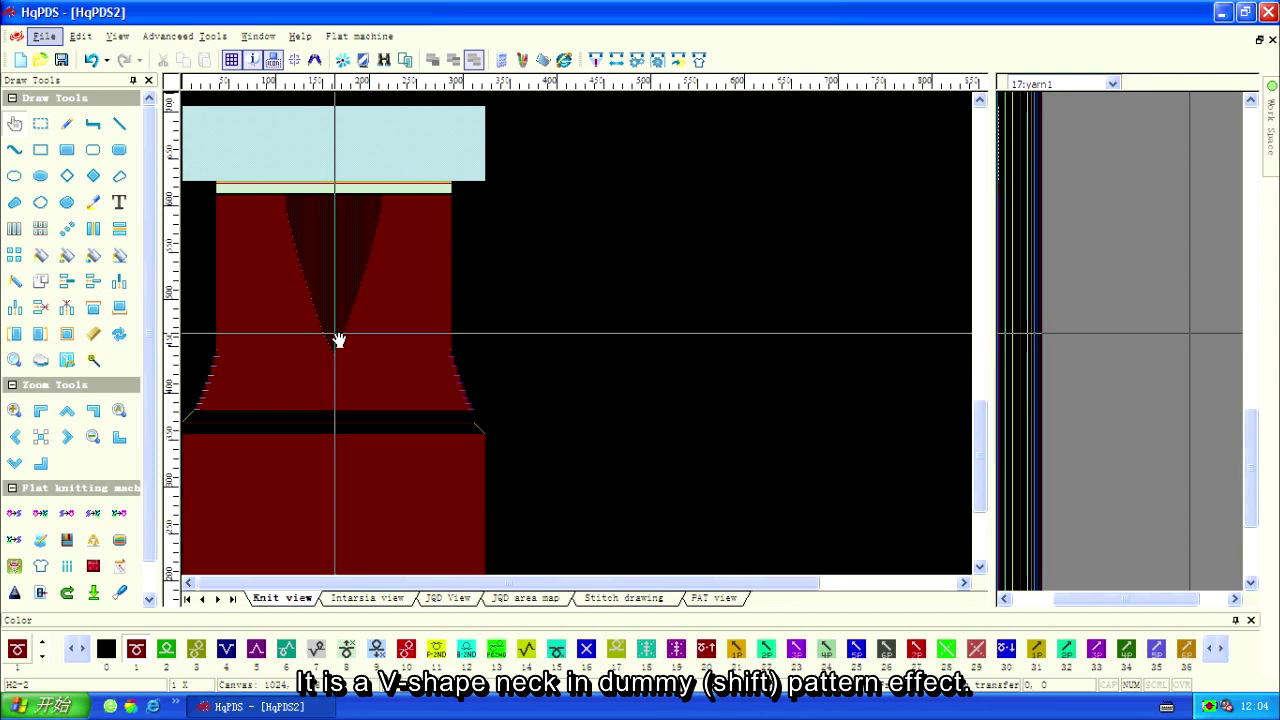
Change the craft bill's neck type to dummy (tuck) and generate the pattern.
{"action": "mouse_move", "coordinate": [411, 378]}
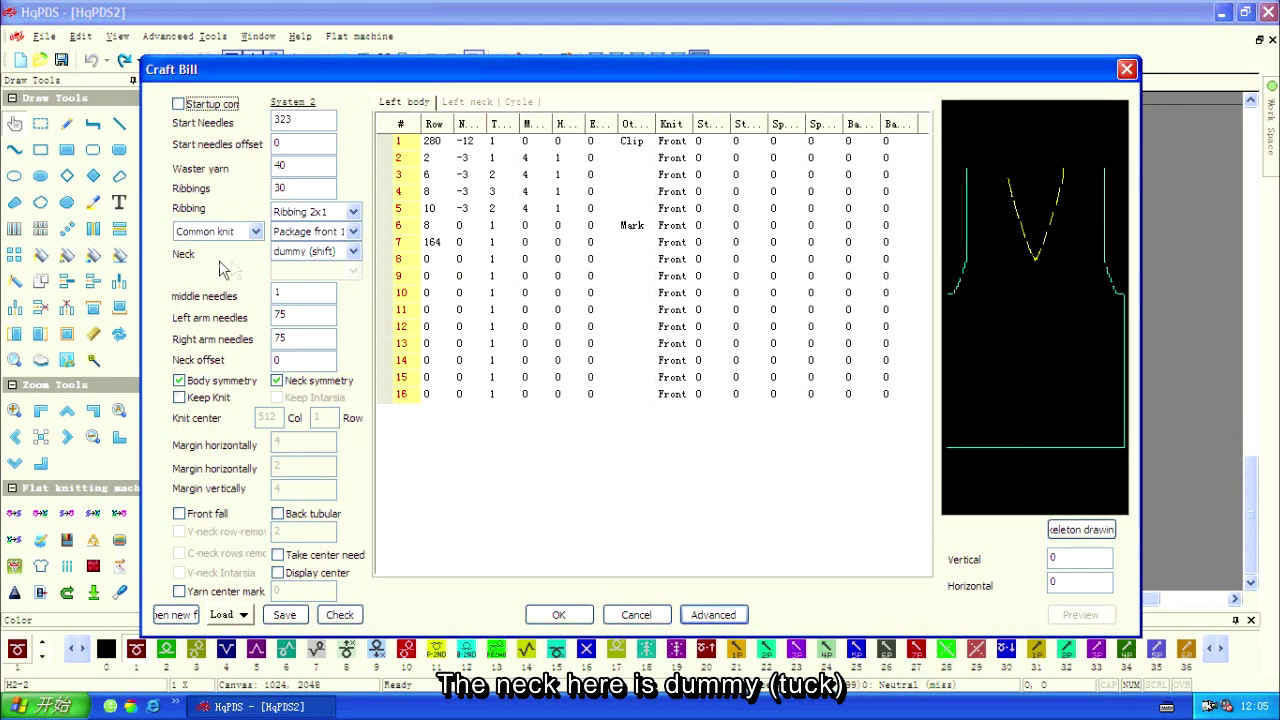
{"action": "left_click", "coordinate": [355, 255]}
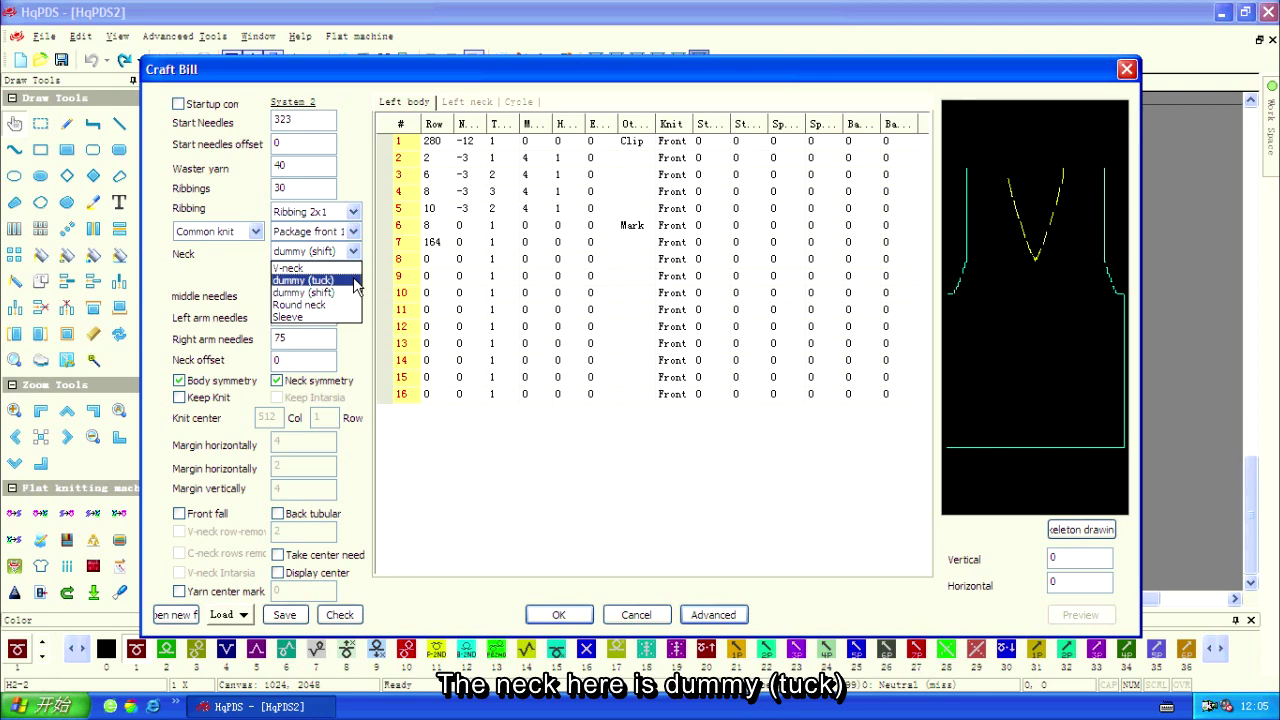
{"action": "left_click", "coordinate": [354, 280]}
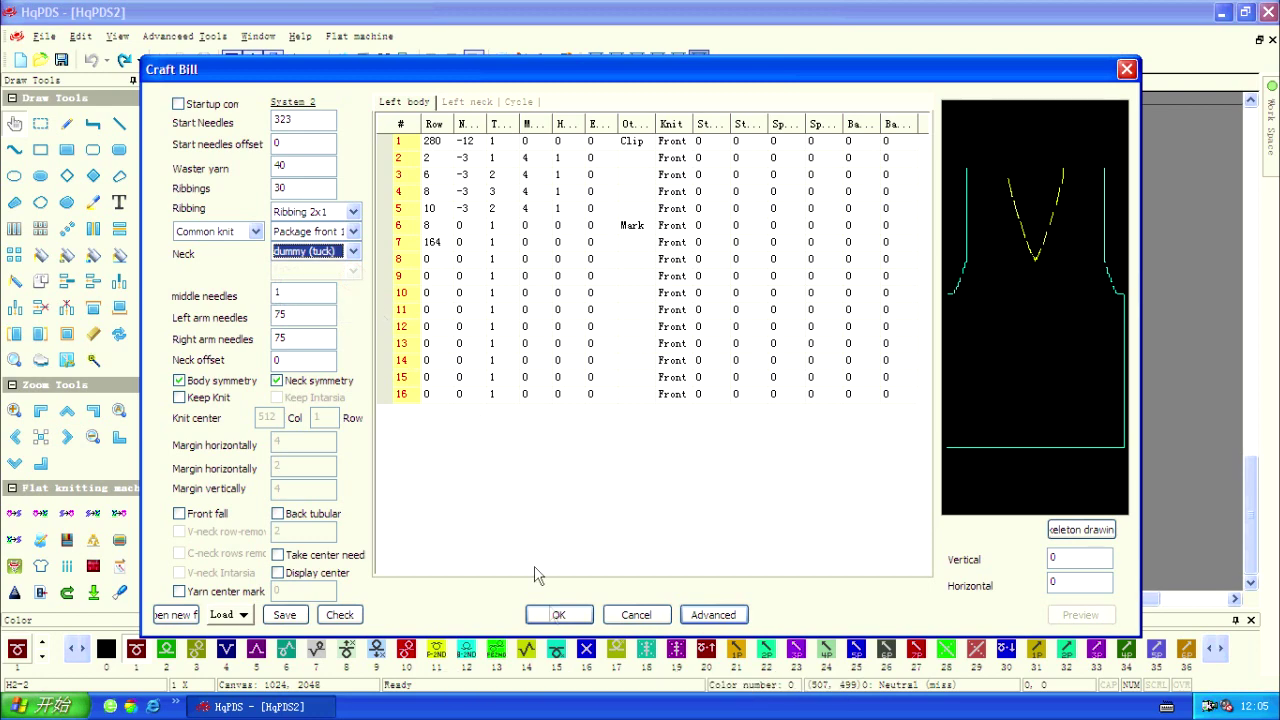
{"action": "left_click", "coordinate": [554, 616]}
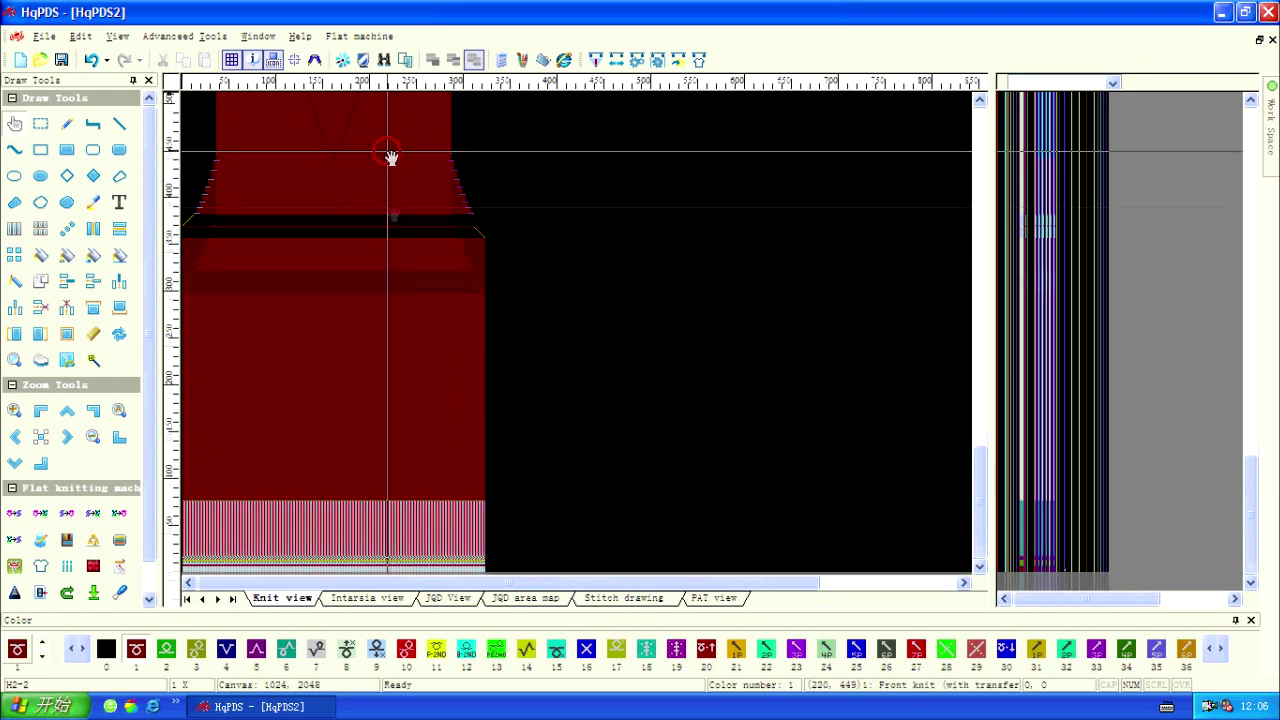
Examine the tuck stitches along the V-shaped neckline of the generated pattern.
{"action": "left_click_drag", "start_coordinate": [391, 157], "coordinate": [398, 366]}
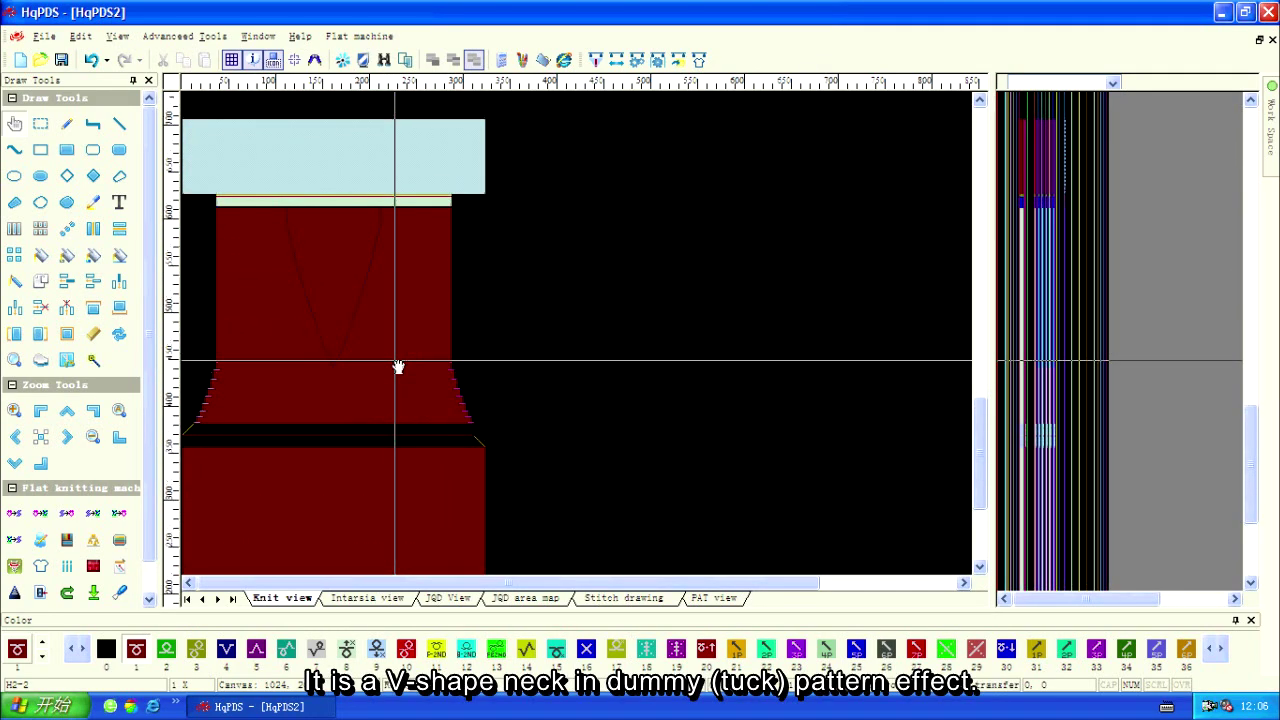
{"action": "mouse_move", "coordinate": [345, 341]}
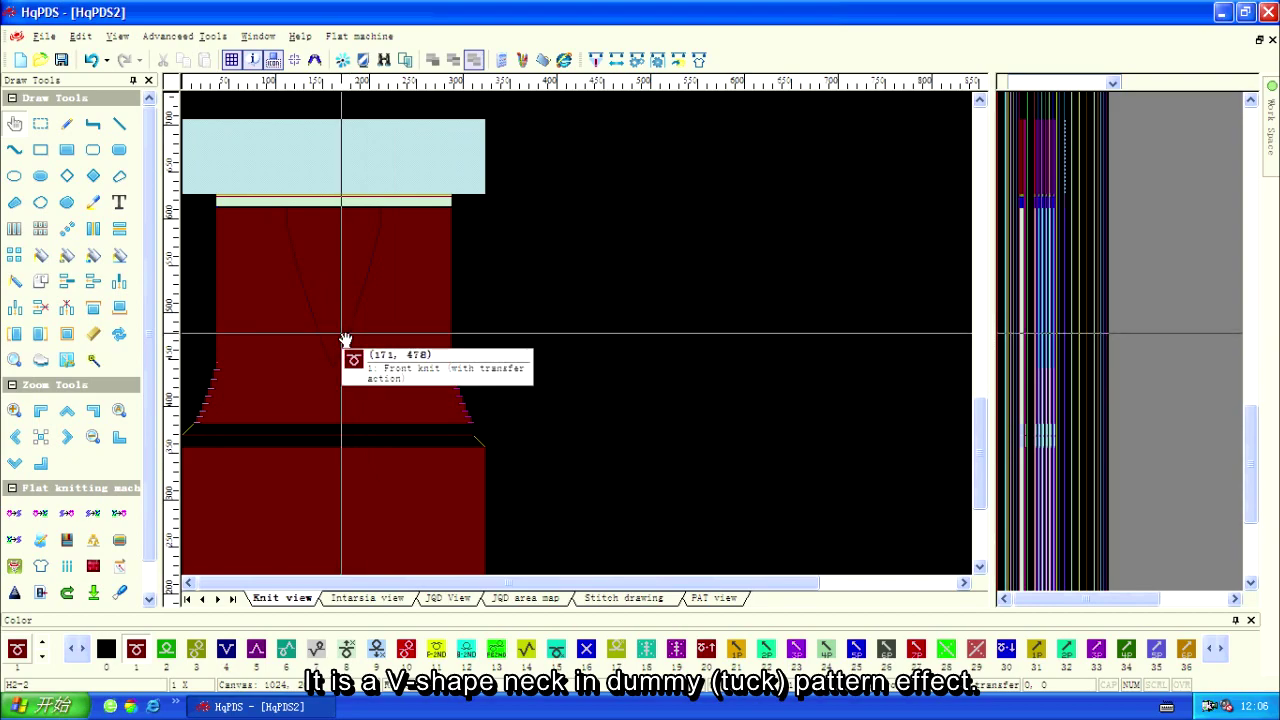
{"action": "scroll", "coordinate": [345, 341], "scroll_direction": "up", "scroll_amount": 3}
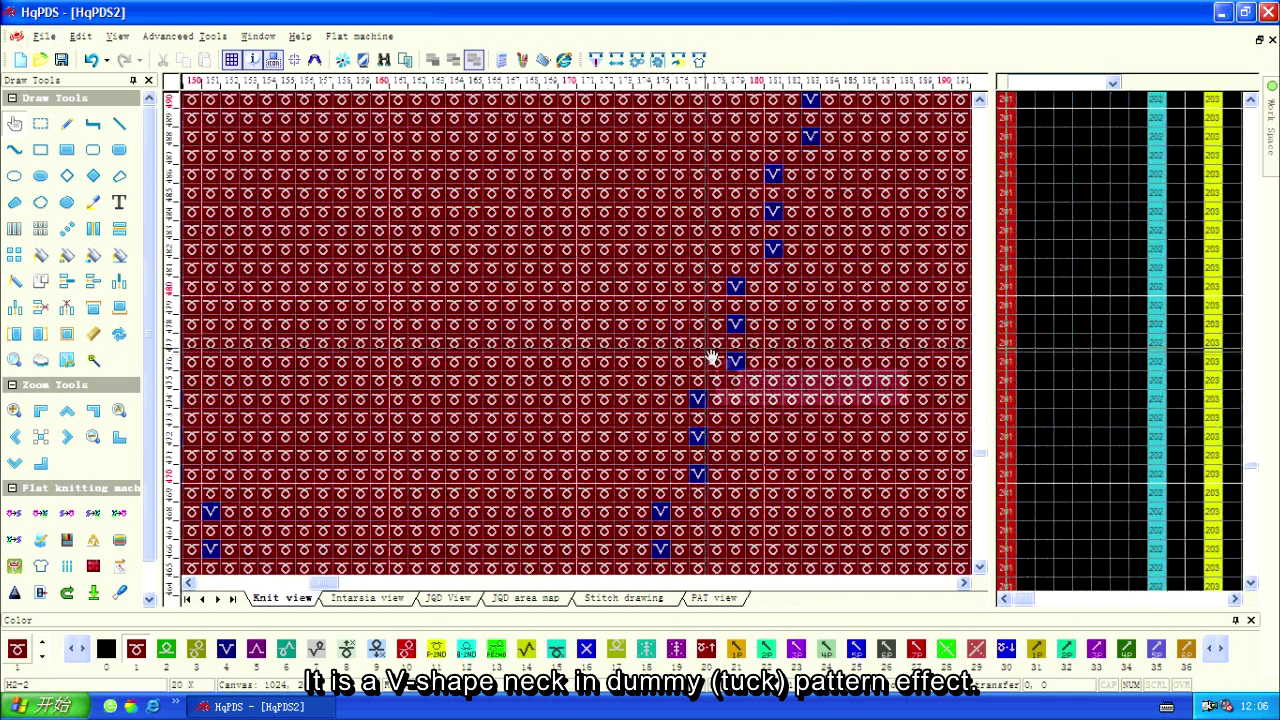
{"action": "mouse_move", "coordinate": [737, 310]}
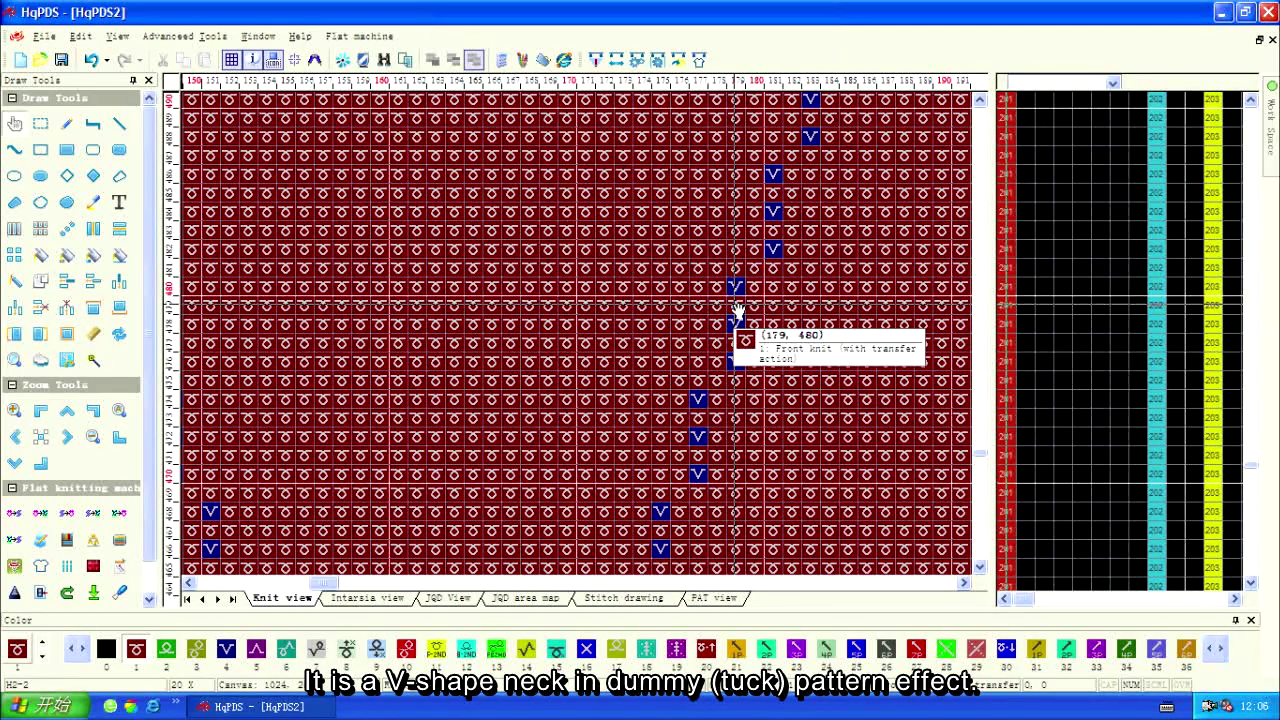
{"action": "scroll", "coordinate": [352, 340], "scroll_direction": "down", "scroll_amount": 3}
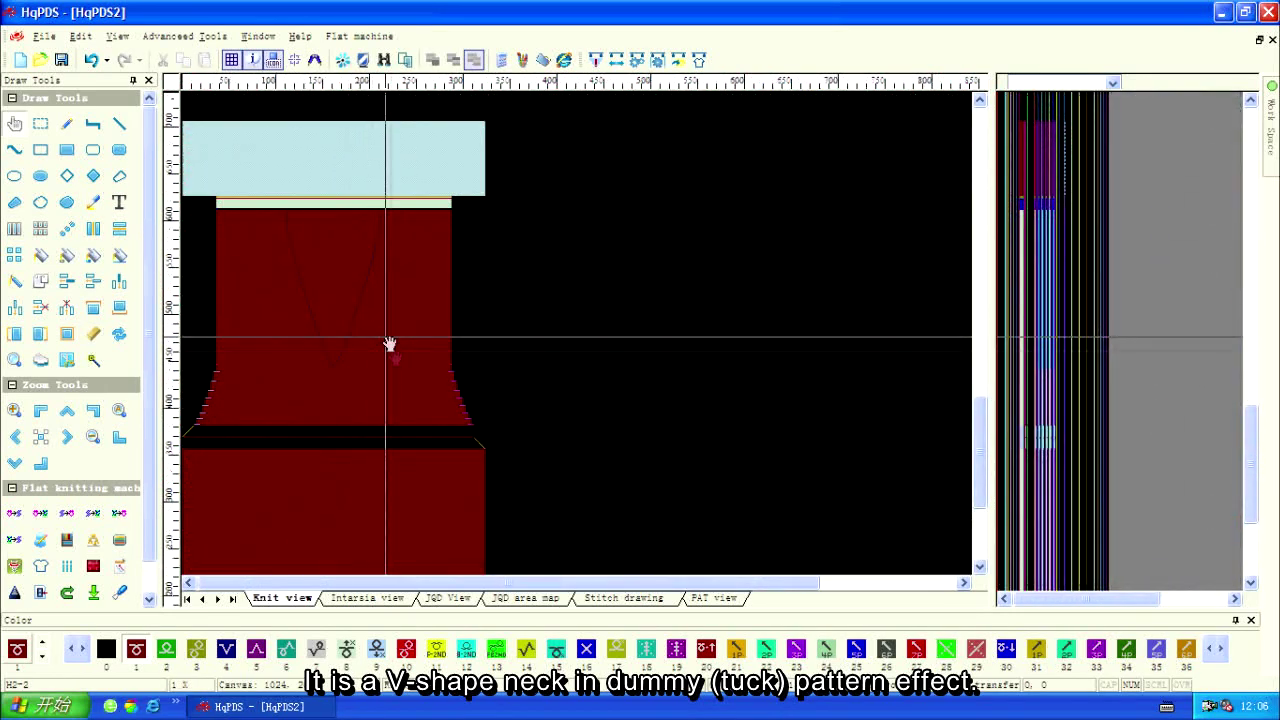
{"action": "mouse_move", "coordinate": [398, 387]}
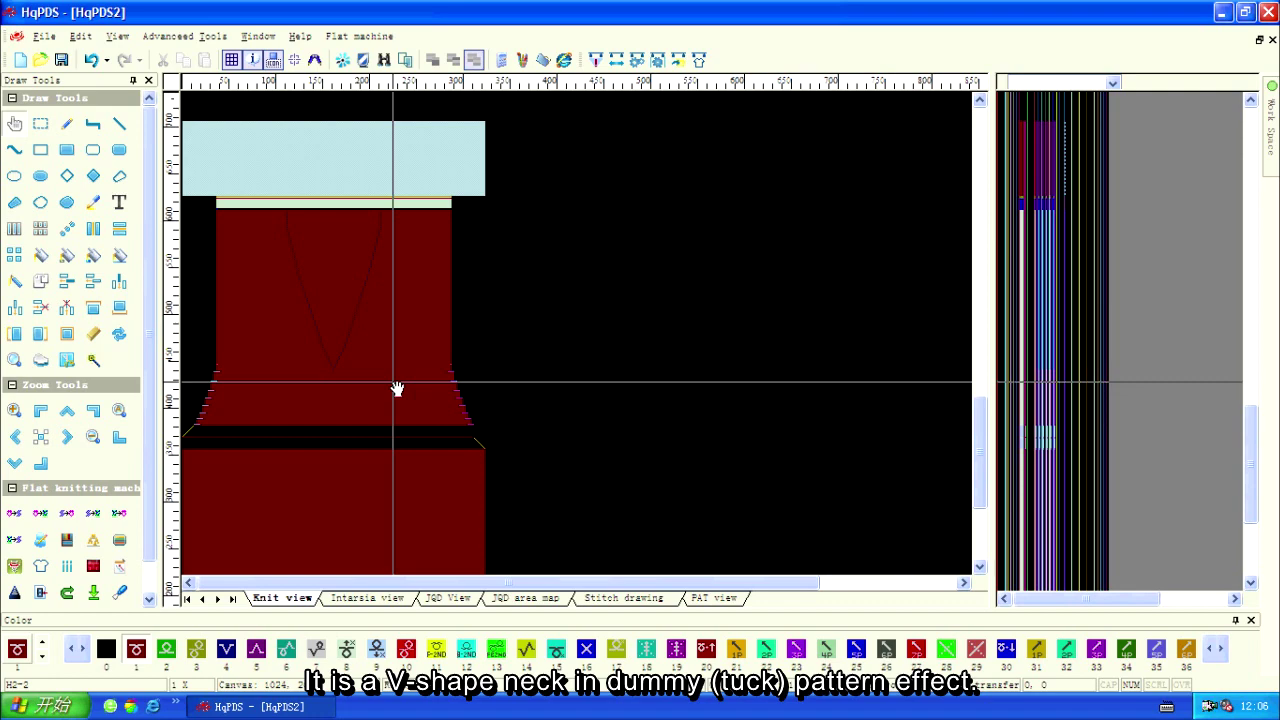
Generate the pattern with the neck type set to V-neck and V-neck row removal enabled at 2.
{"action": "mouse_move", "coordinate": [330, 318]}
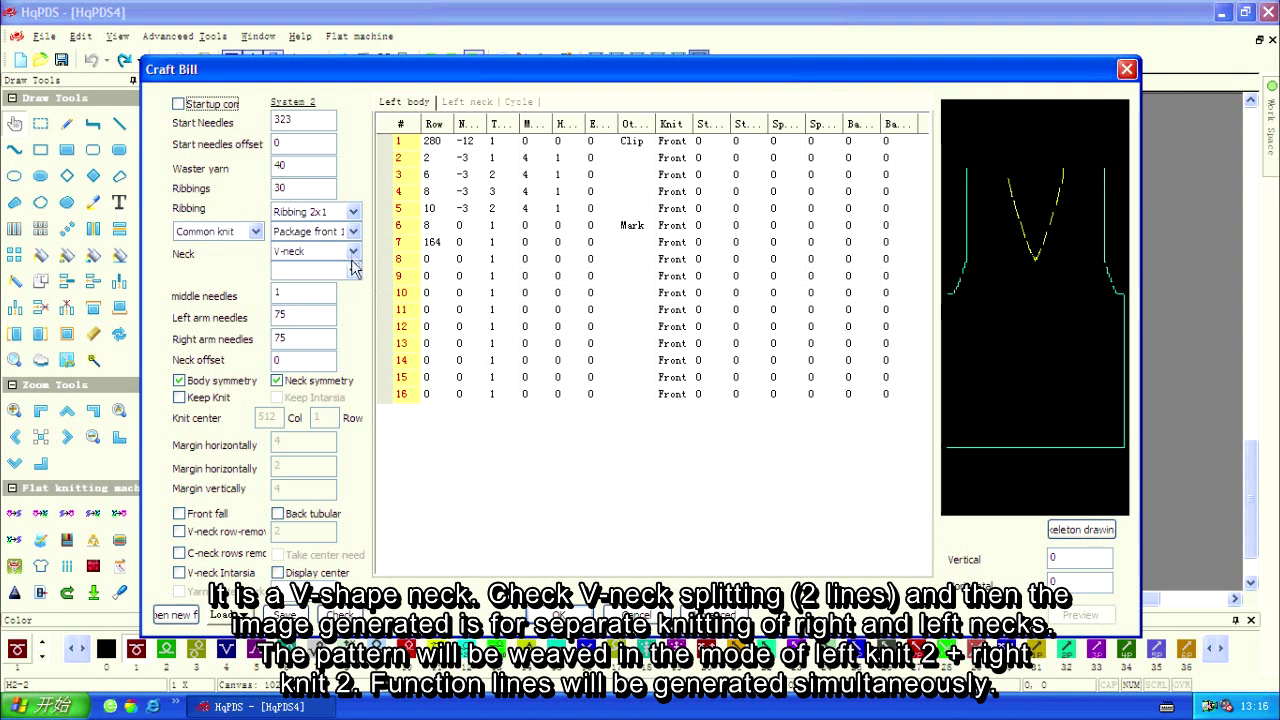
{"action": "left_click", "coordinate": [353, 258]}
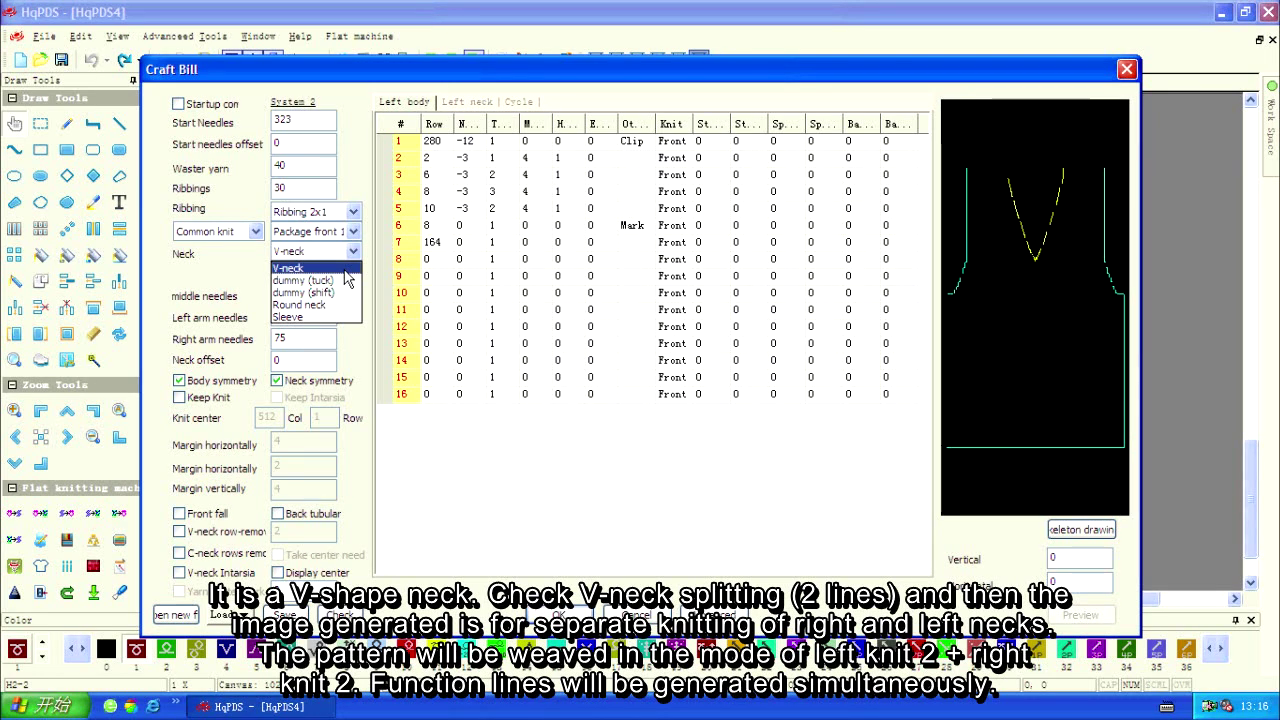
{"action": "left_click", "coordinate": [345, 270]}
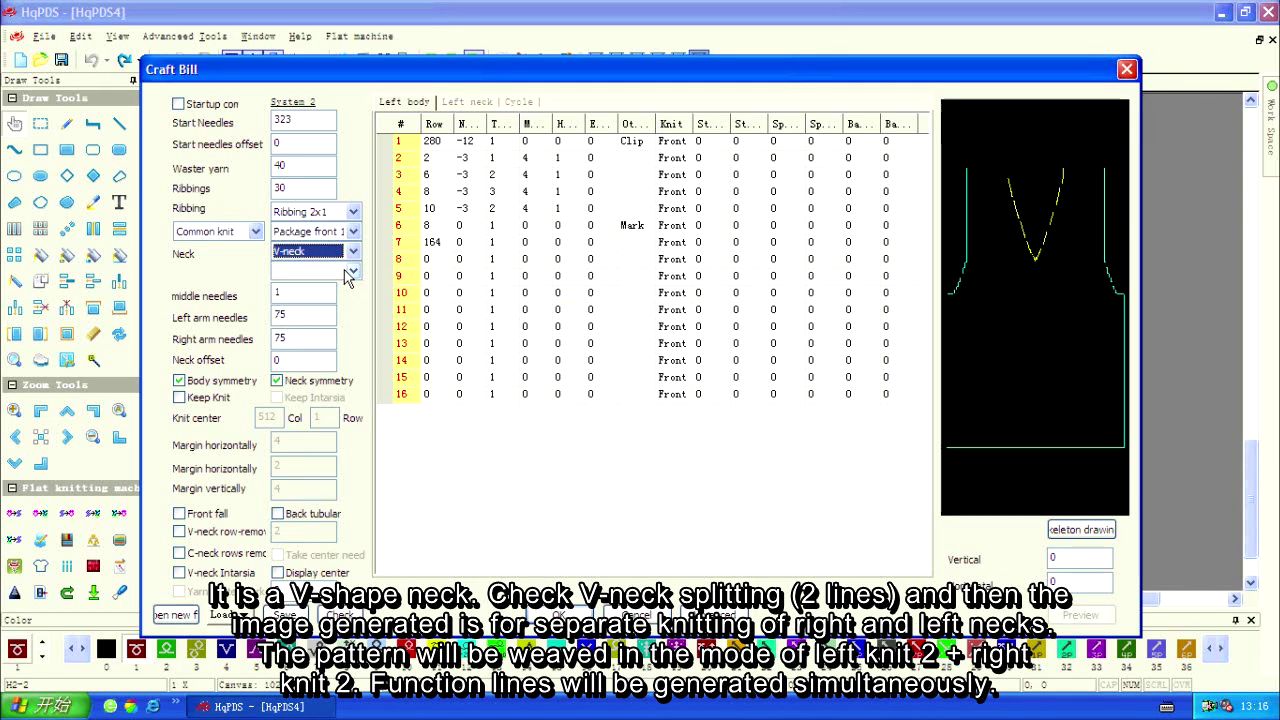
{"action": "left_click", "coordinate": [180, 533]}
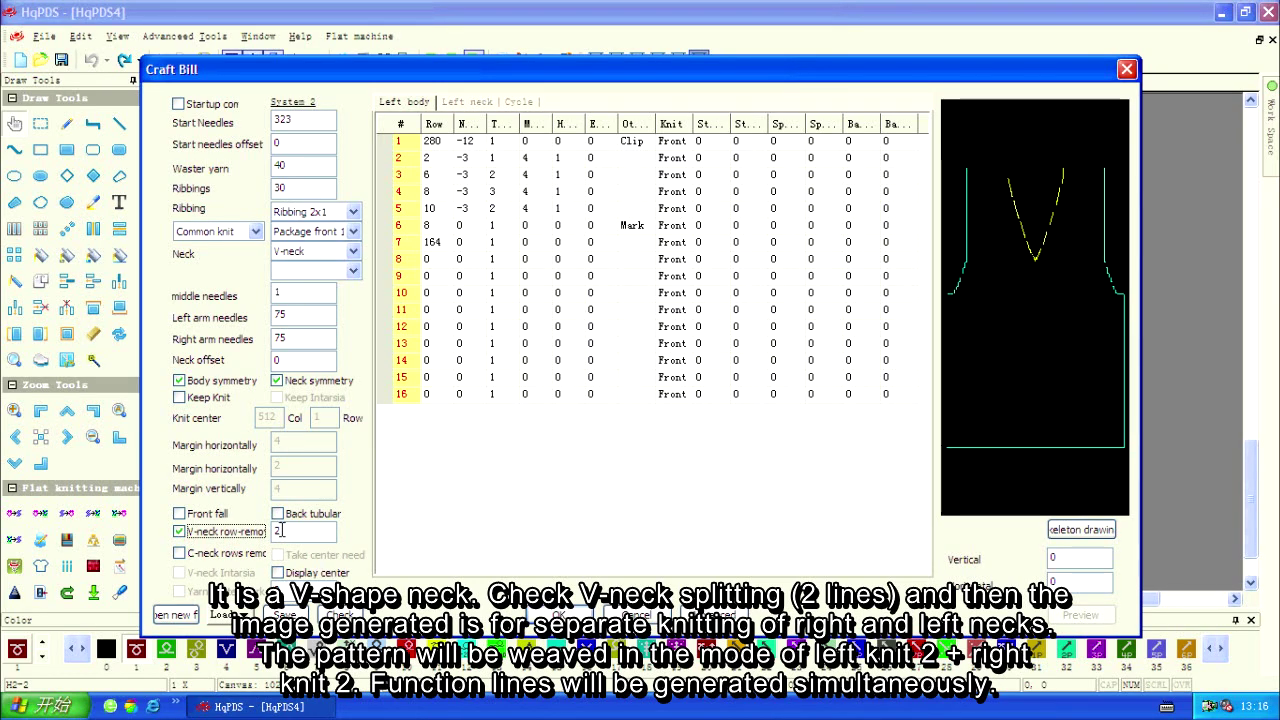
{"action": "double_click", "coordinate": [282, 531]}
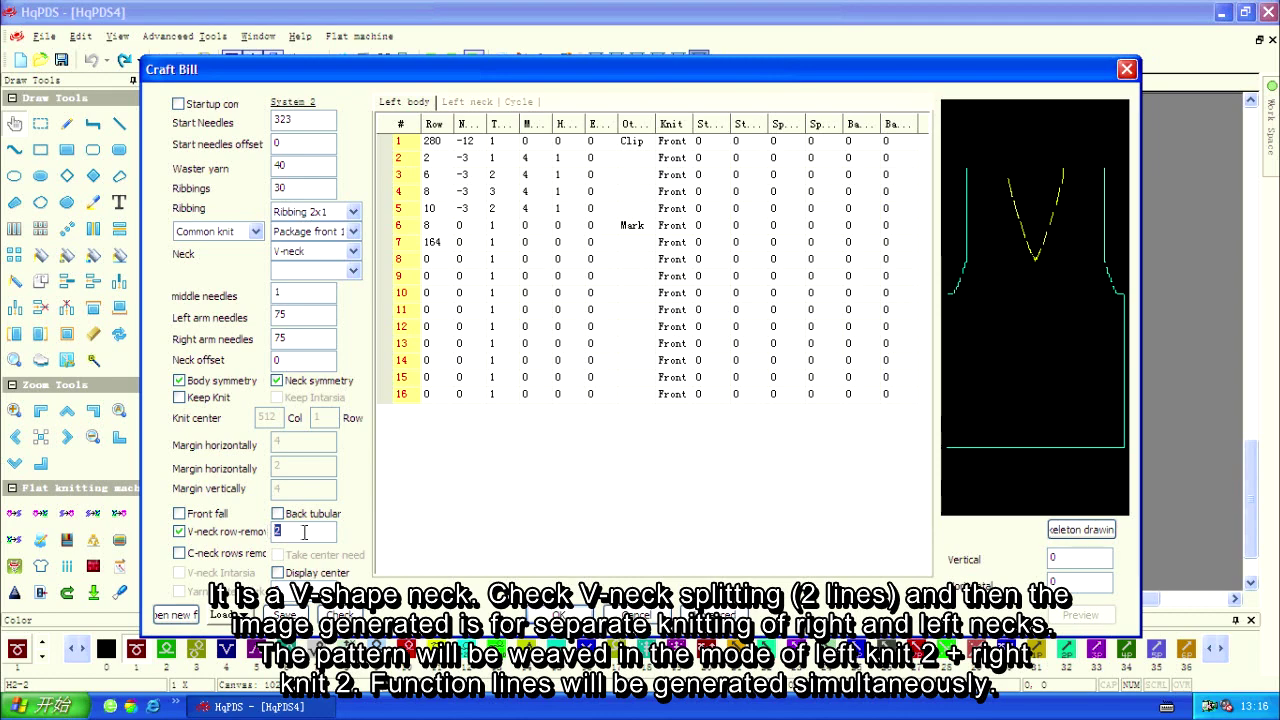
{"action": "left_click", "coordinate": [304, 532]}
{"action": "left_click", "coordinate": [545, 612]}
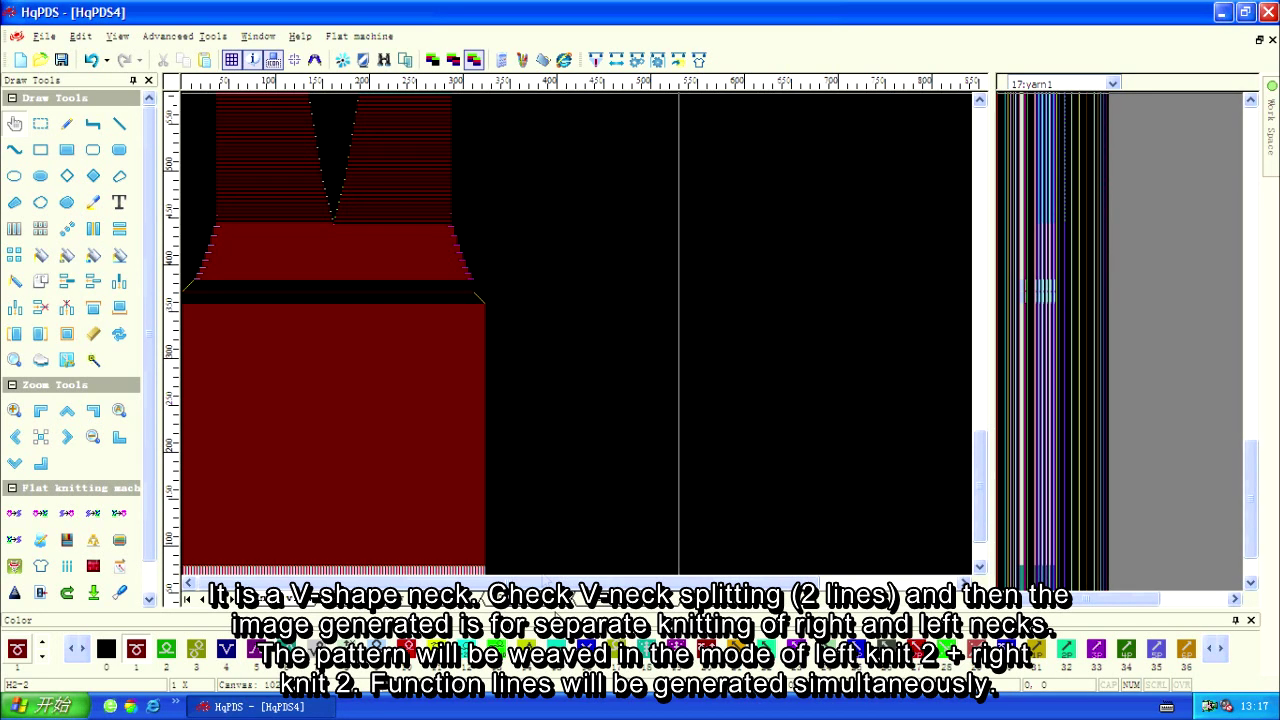
Show the economy function line and examine the separately knitted left and right neck rows of the pattern.
{"action": "scroll", "coordinate": [437, 491], "scroll_direction": "down", "scroll_amount": 2}
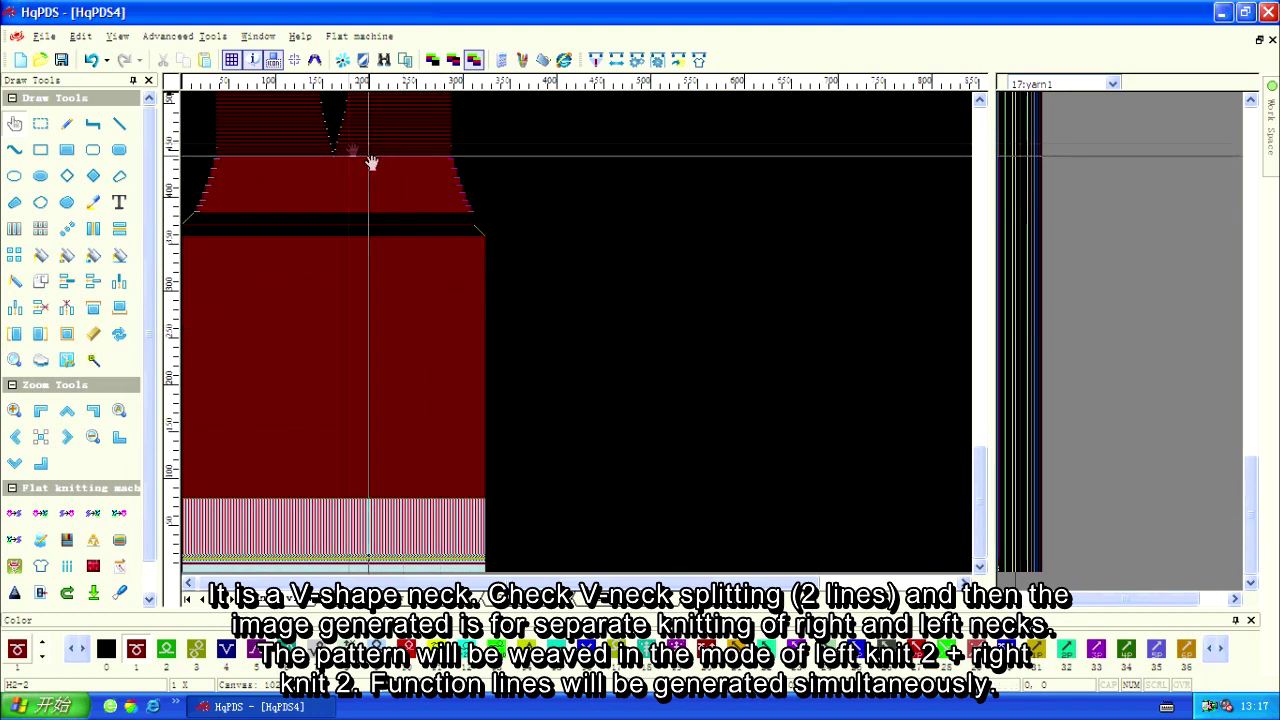
{"action": "scroll", "coordinate": [350, 165], "scroll_direction": "up", "scroll_amount": 1}
{"action": "left_click_drag", "start_coordinate": [350, 168], "coordinate": [349, 466]}
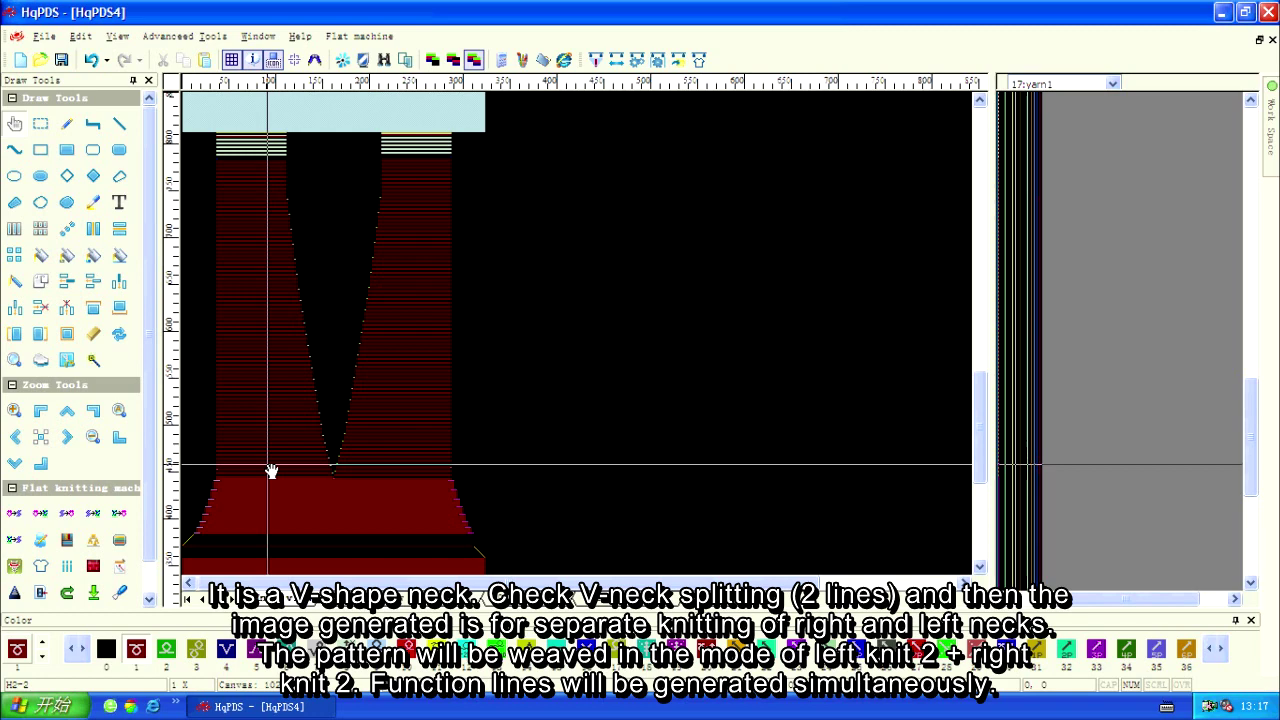
{"action": "left_click", "coordinate": [1112, 83]}
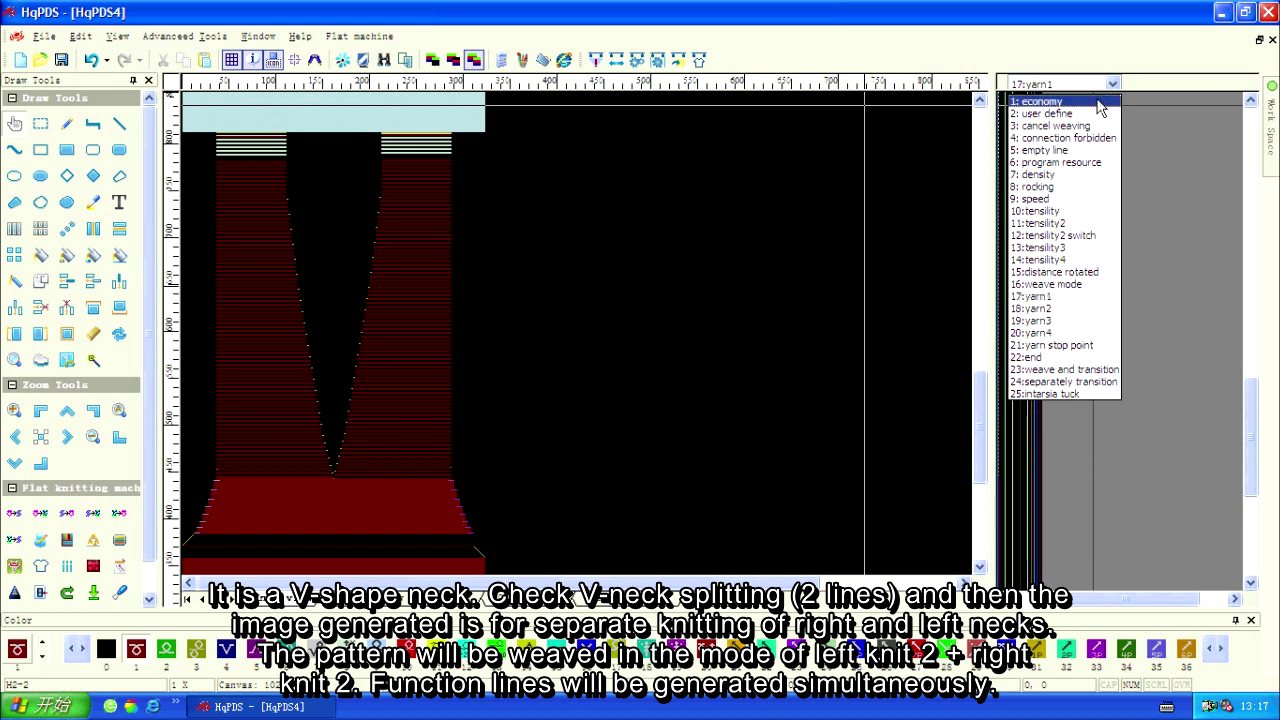
{"action": "left_click", "coordinate": [1100, 107]}
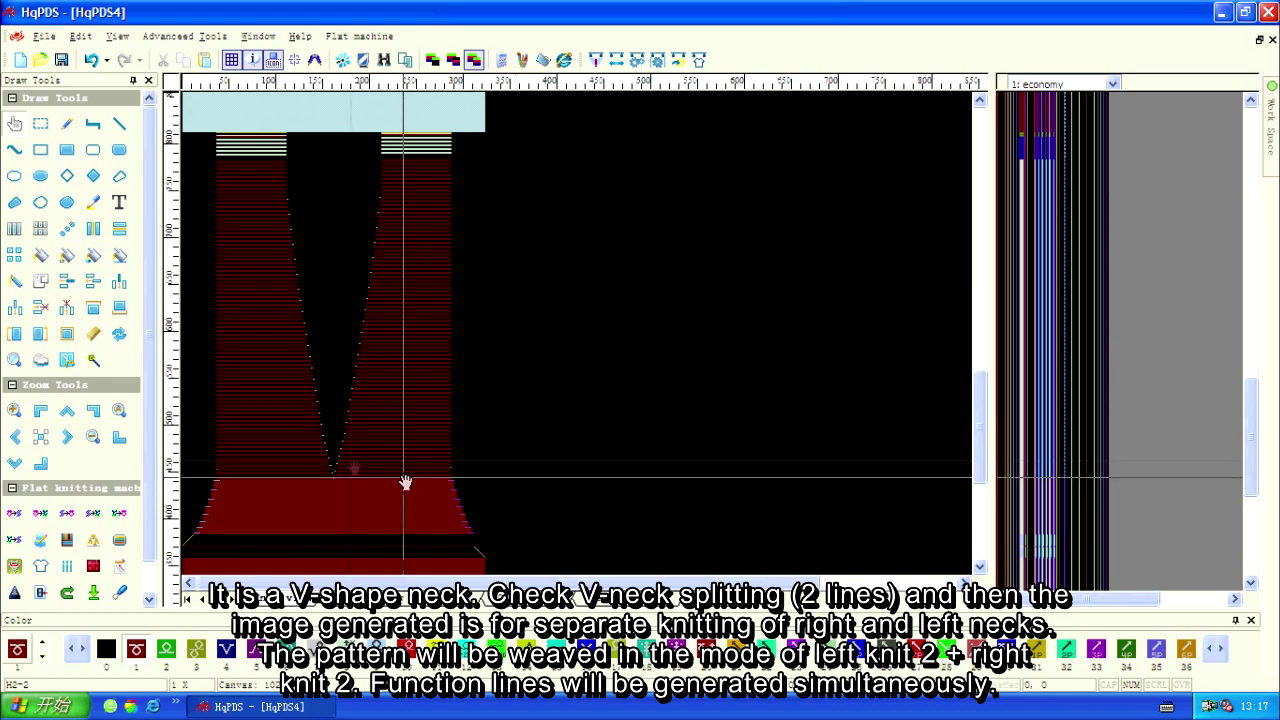
{"action": "scroll", "coordinate": [335, 474], "scroll_direction": "up", "scroll_amount": 5}
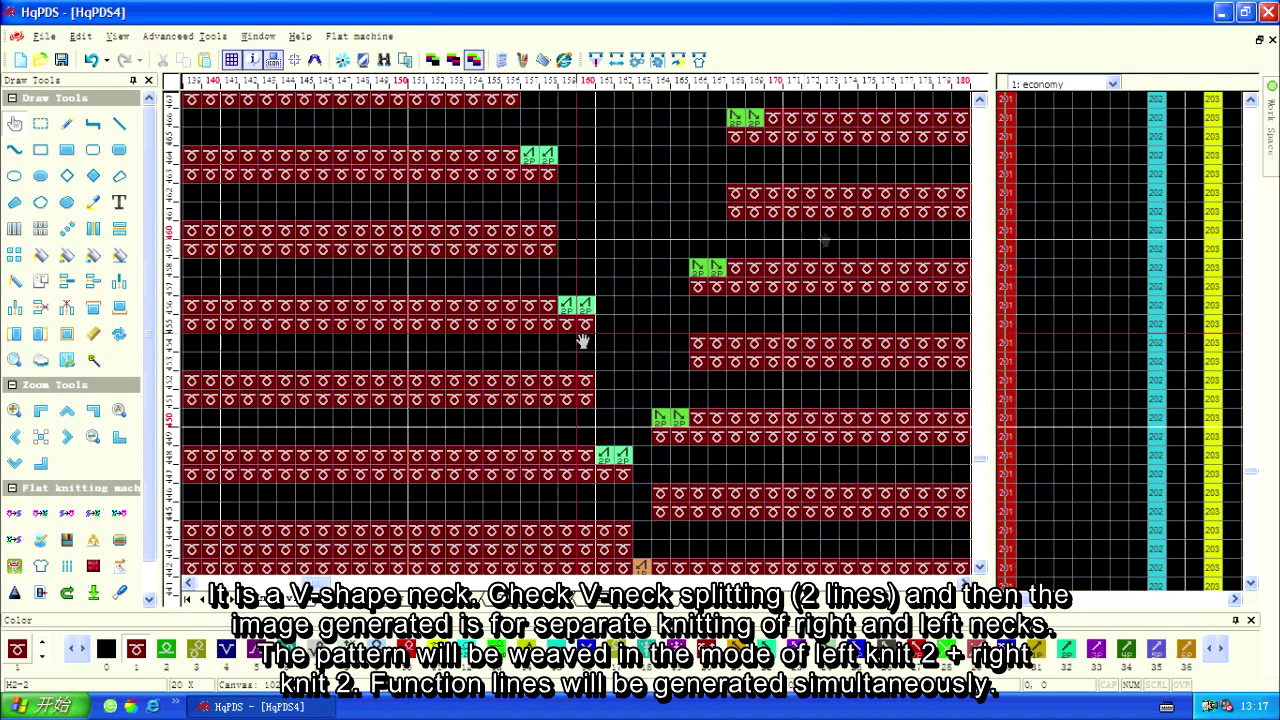
Show the yarn1 function line and compare its yarn assignments with the separately knitted left and right neck rows.
{"action": "left_click", "coordinate": [1115, 83]}
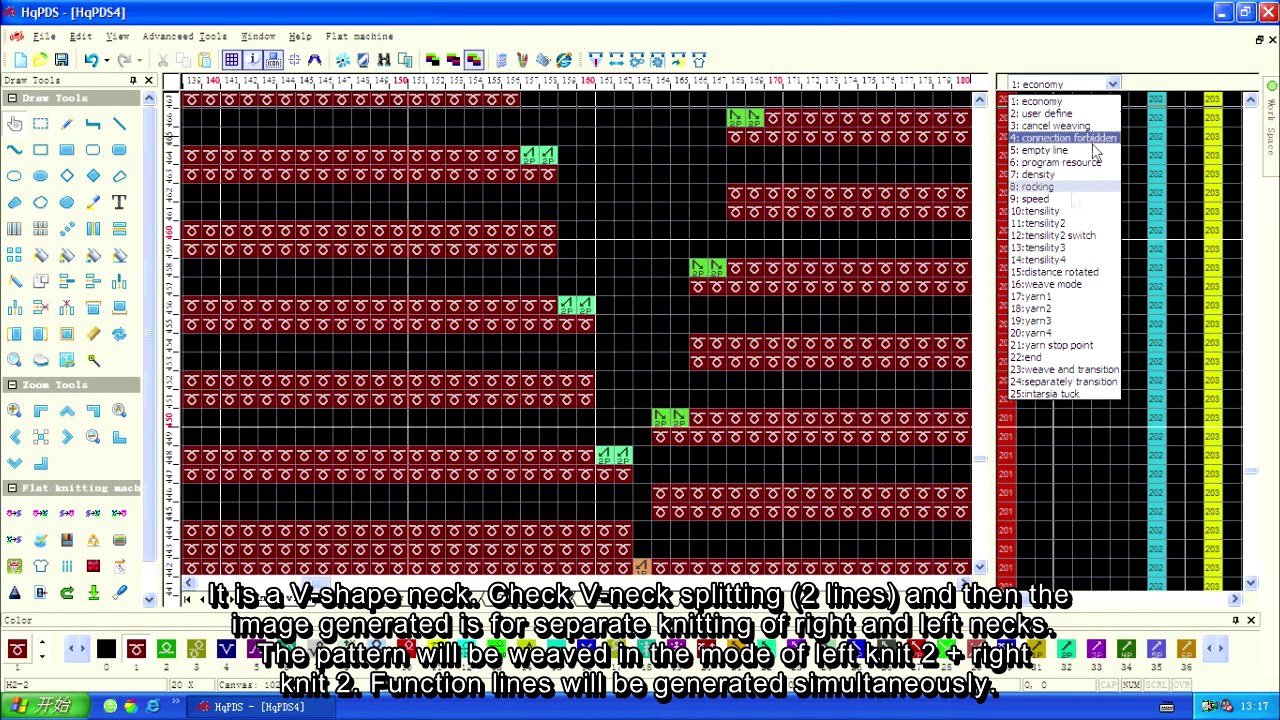
{"action": "left_click", "coordinate": [1036, 296]}
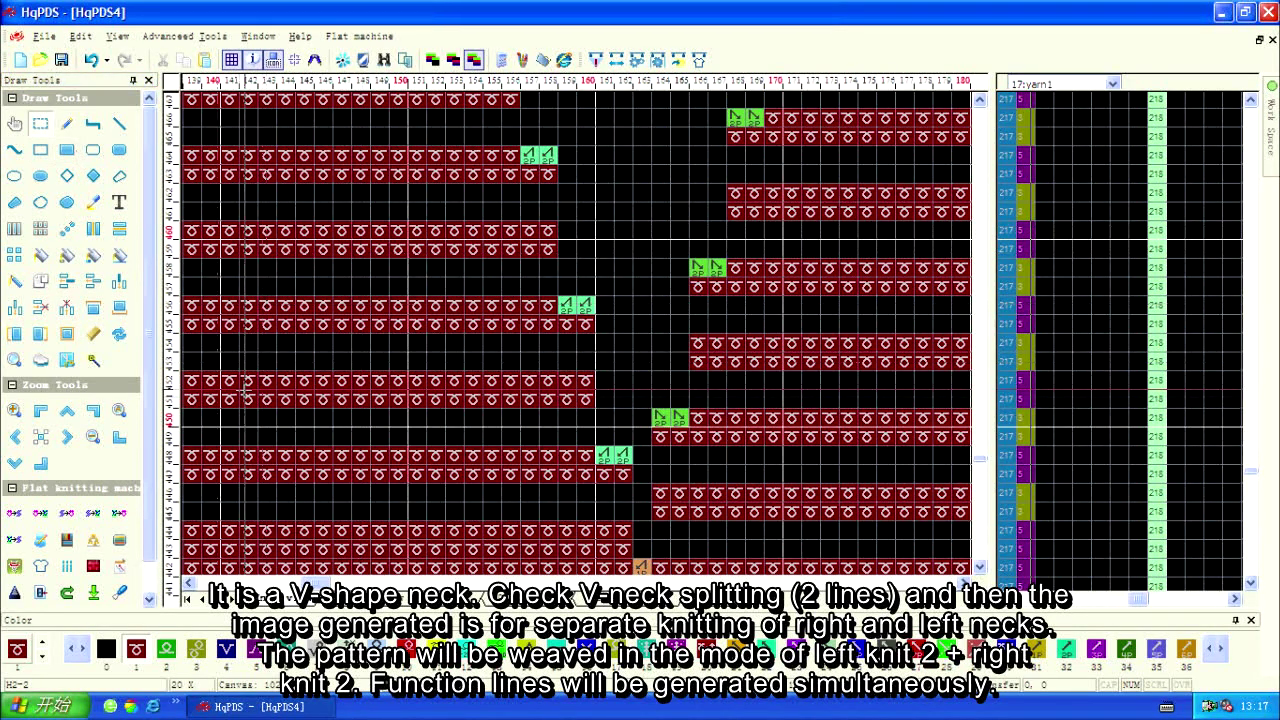
{"action": "mouse_move", "coordinate": [240, 392]}
{"action": "left_mouse_down"}
{"action": "mouse_move", "coordinate": [362, 404]}
{"action": "mouse_move", "coordinate": [590, 392]}
{"action": "left_mouse_up"}
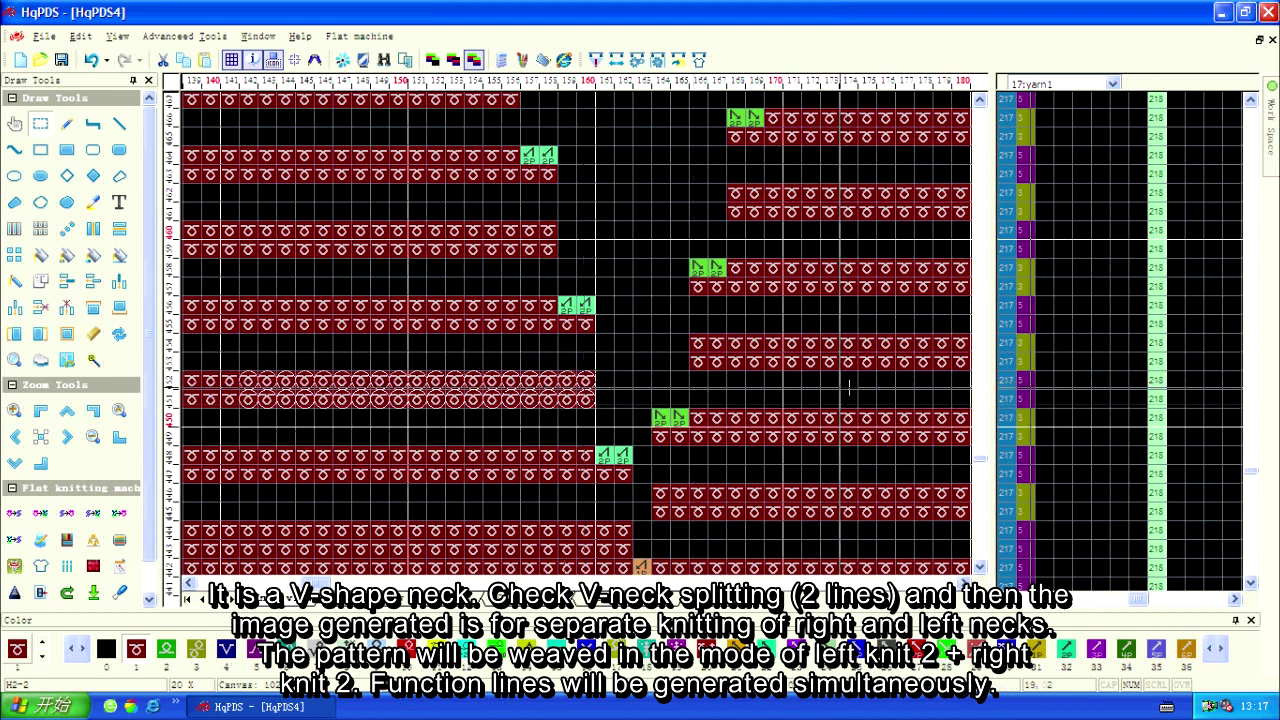
{"action": "left_click", "coordinate": [1030, 390]}
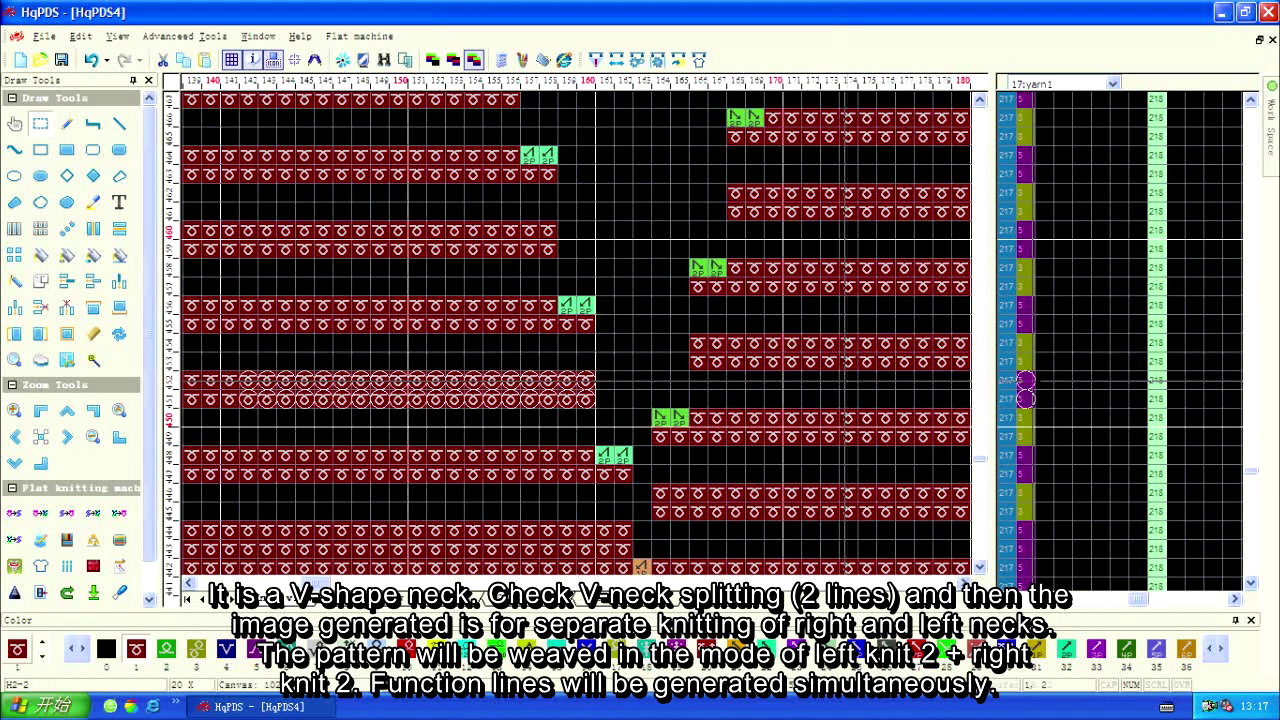
{"action": "left_click", "coordinate": [700, 352]}
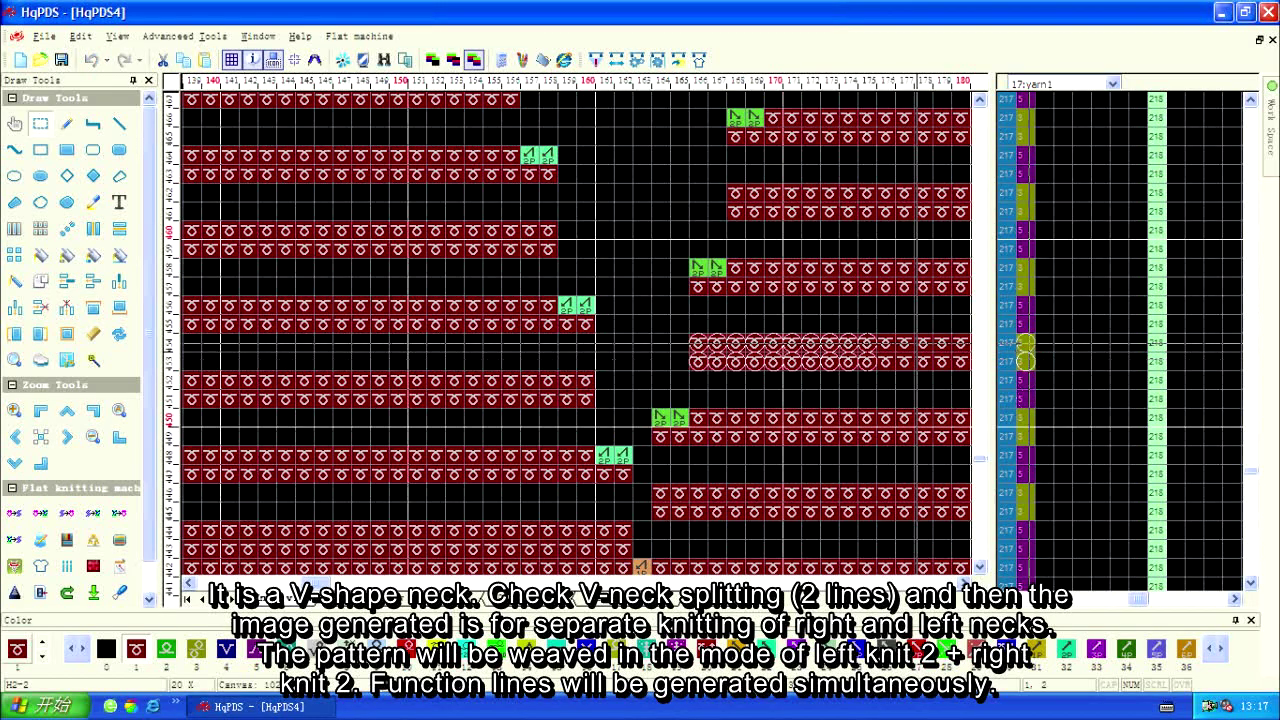
{"action": "left_click", "coordinate": [1026, 351]}
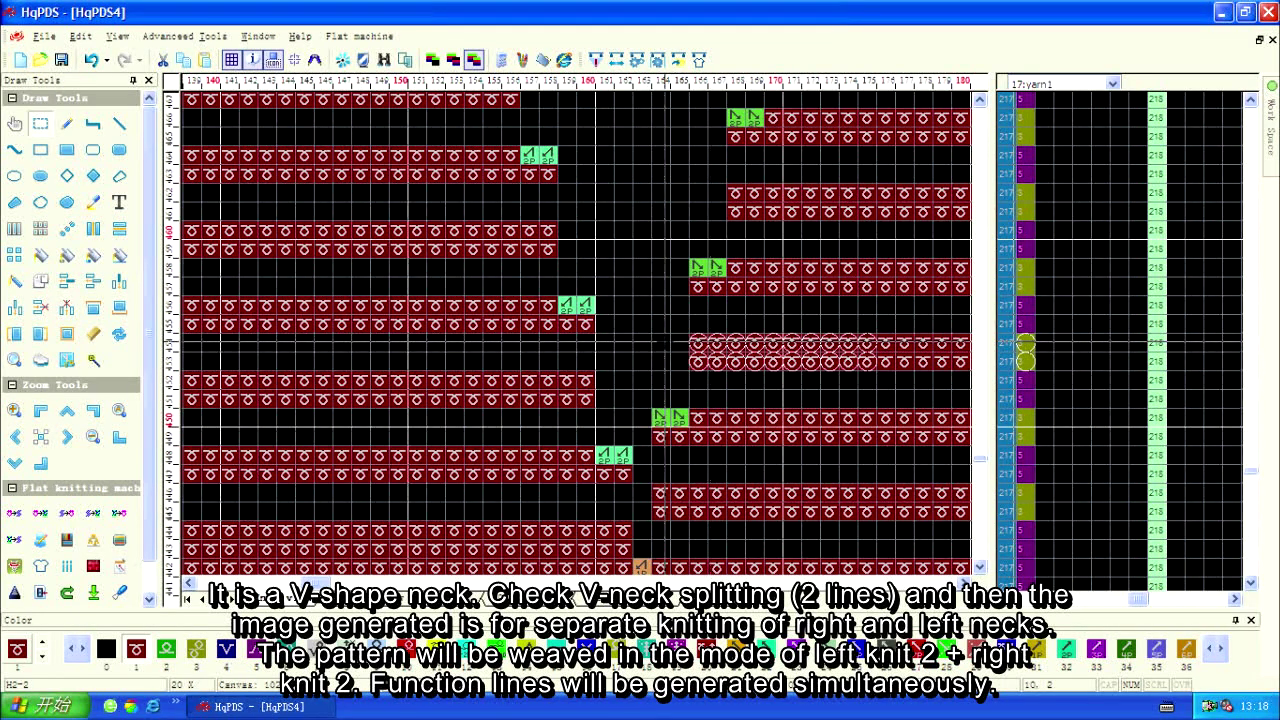
Undo the generated pattern and regenerate it from the craft bill with V-neck row removal set to 4.
{"action": "scroll", "coordinate": [664, 343], "scroll_direction": "down", "scroll_amount": 5}
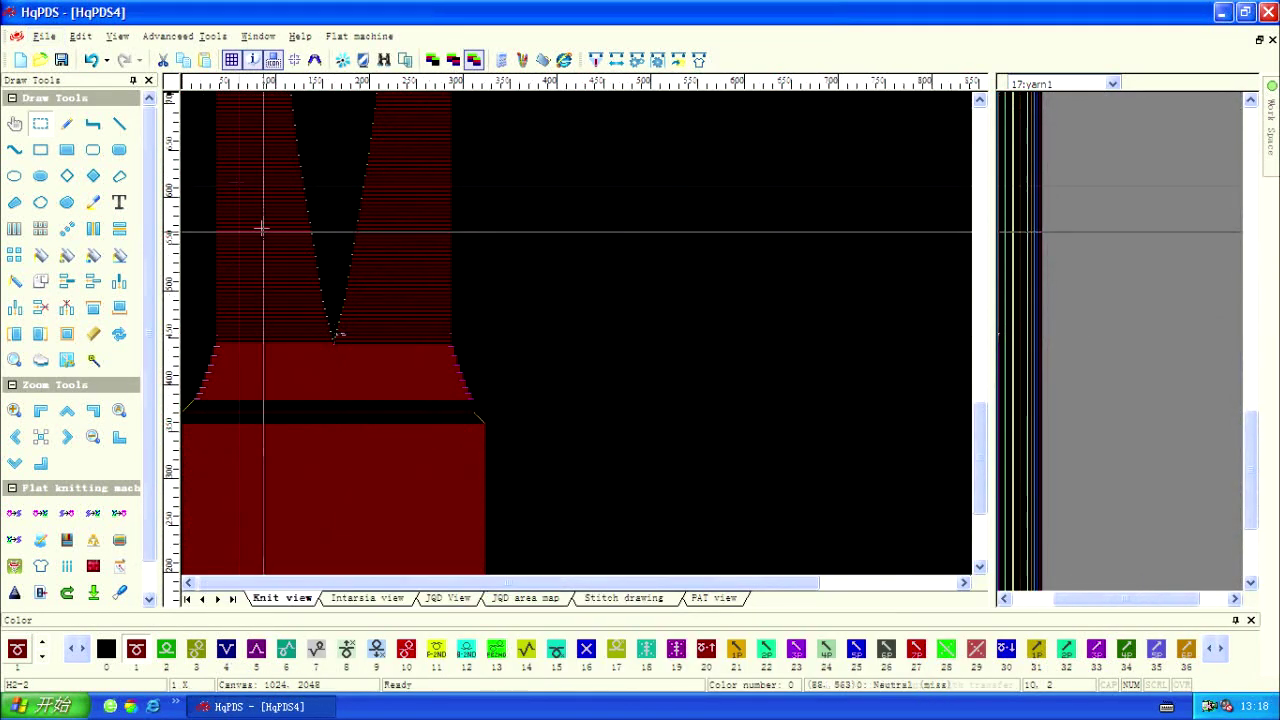
{"action": "left_click", "coordinate": [91, 61]}
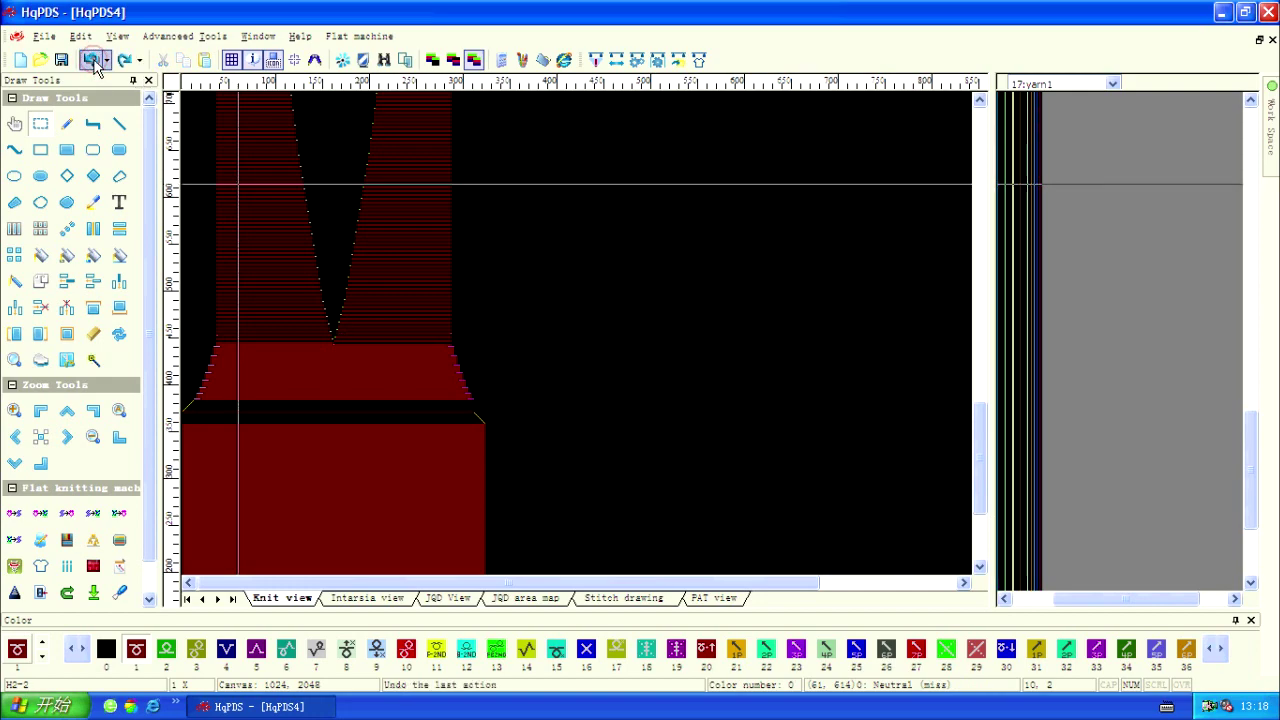
{"action": "left_click", "coordinate": [91, 61]}
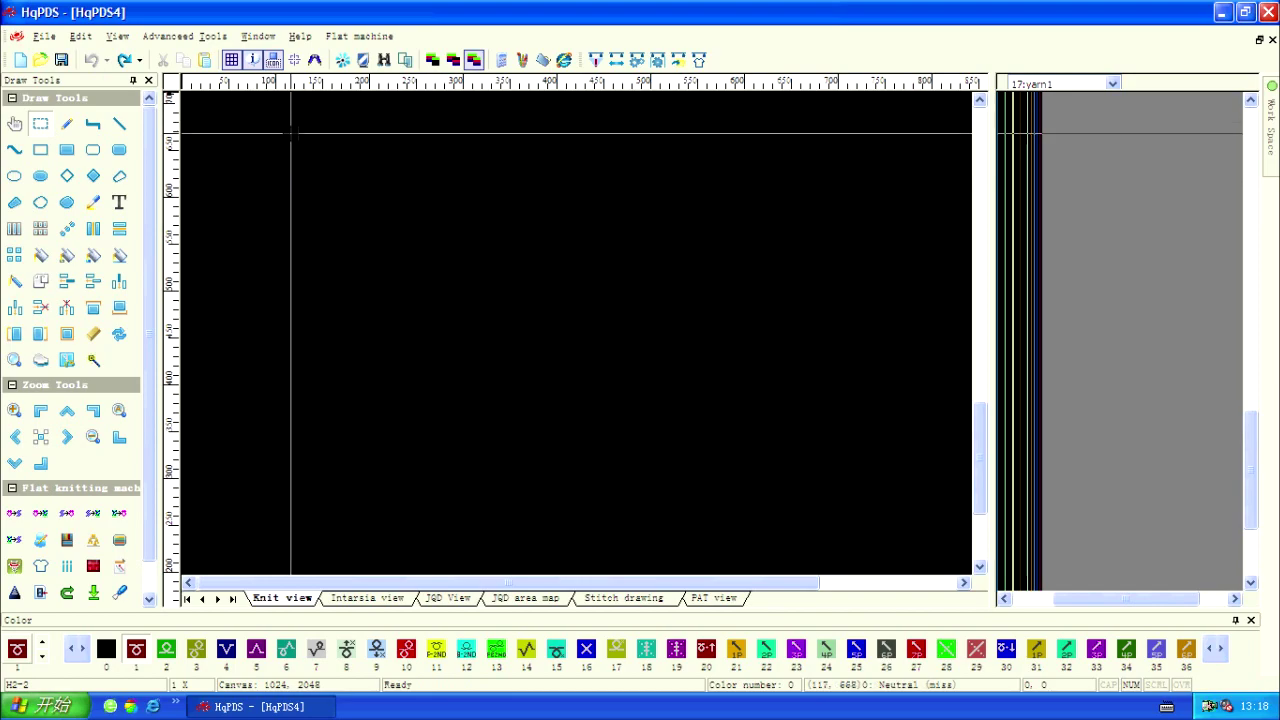
{"action": "left_click", "coordinate": [699, 61]}
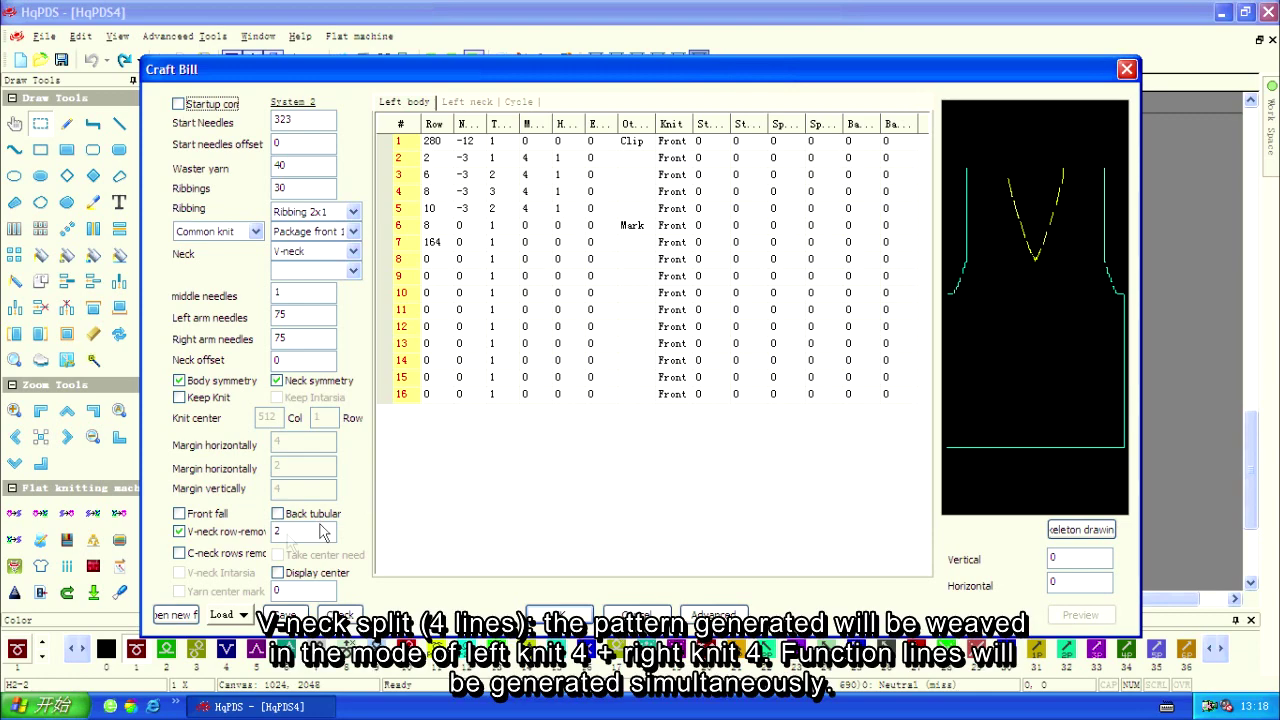
{"action": "double_click", "coordinate": [285, 533]}
{"action": "left_click", "coordinate": [553, 610]}
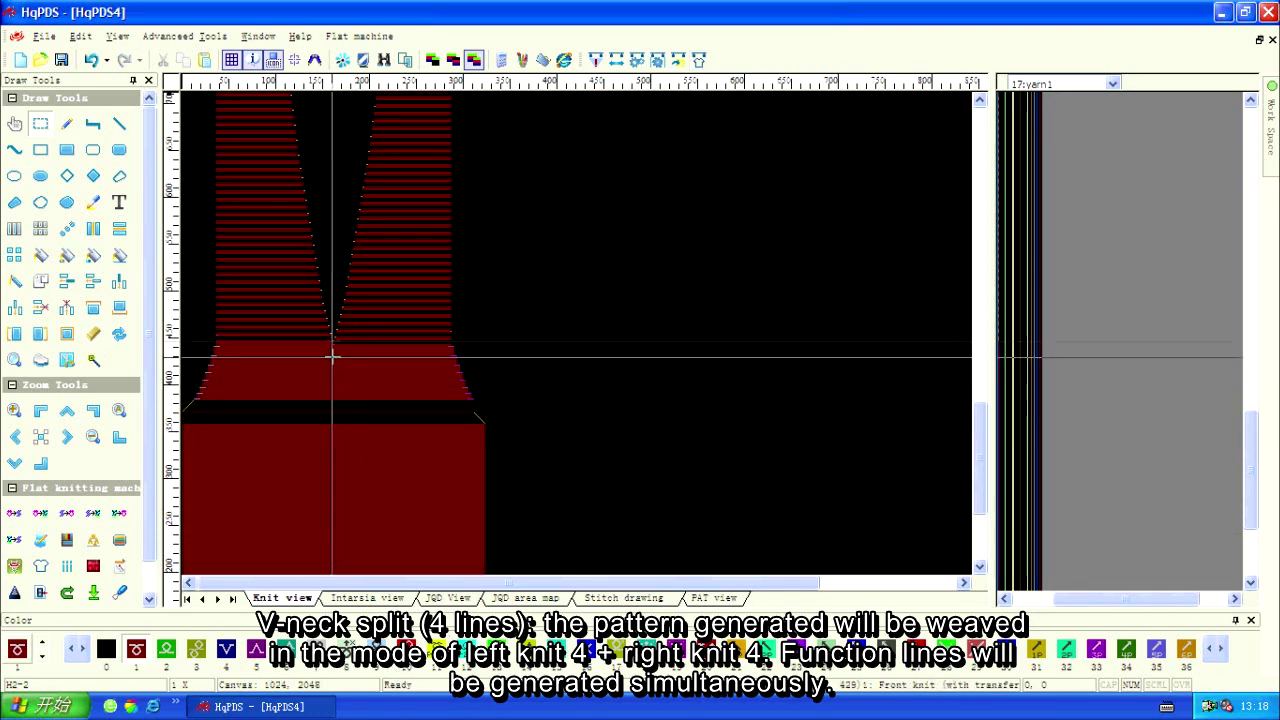
Examine the alternating four-row blocks of the left and right neck alongside the yarn1 function line.
{"action": "scroll", "coordinate": [331, 327], "scroll_direction": "up", "scroll_amount": 3}
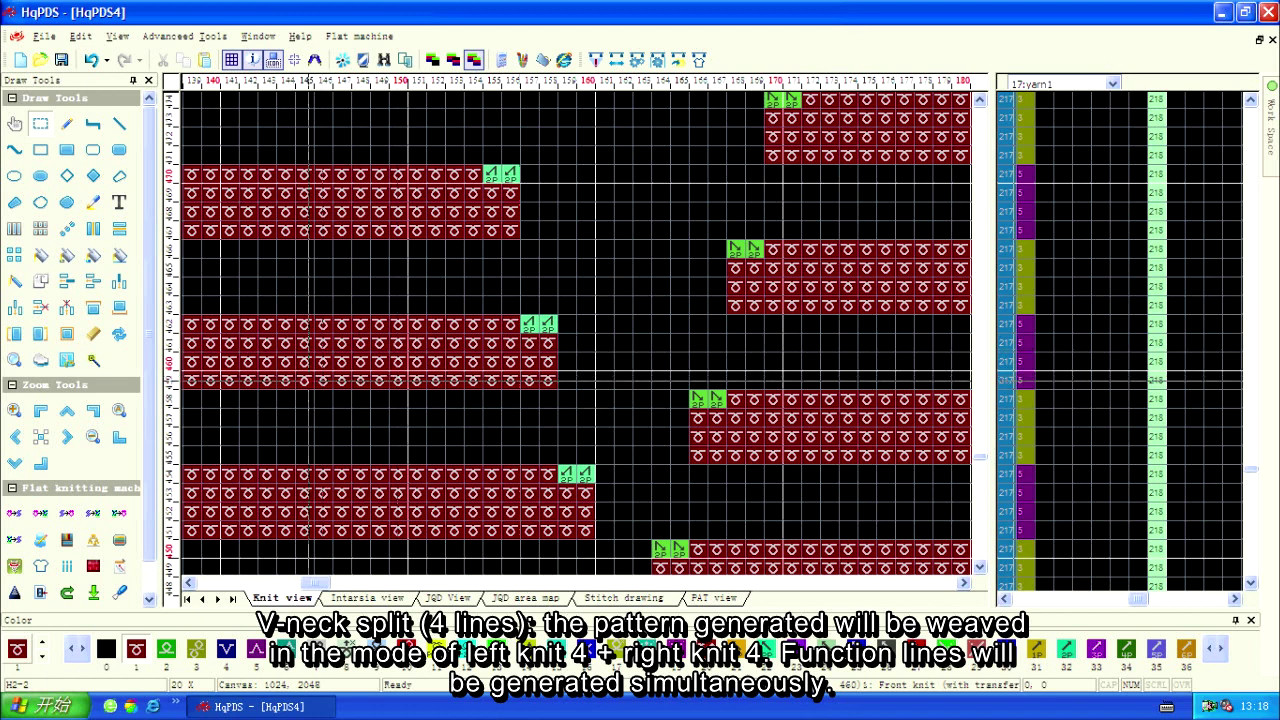
{"action": "left_click_drag", "start_coordinate": [305, 380], "coordinate": [305, 325]}
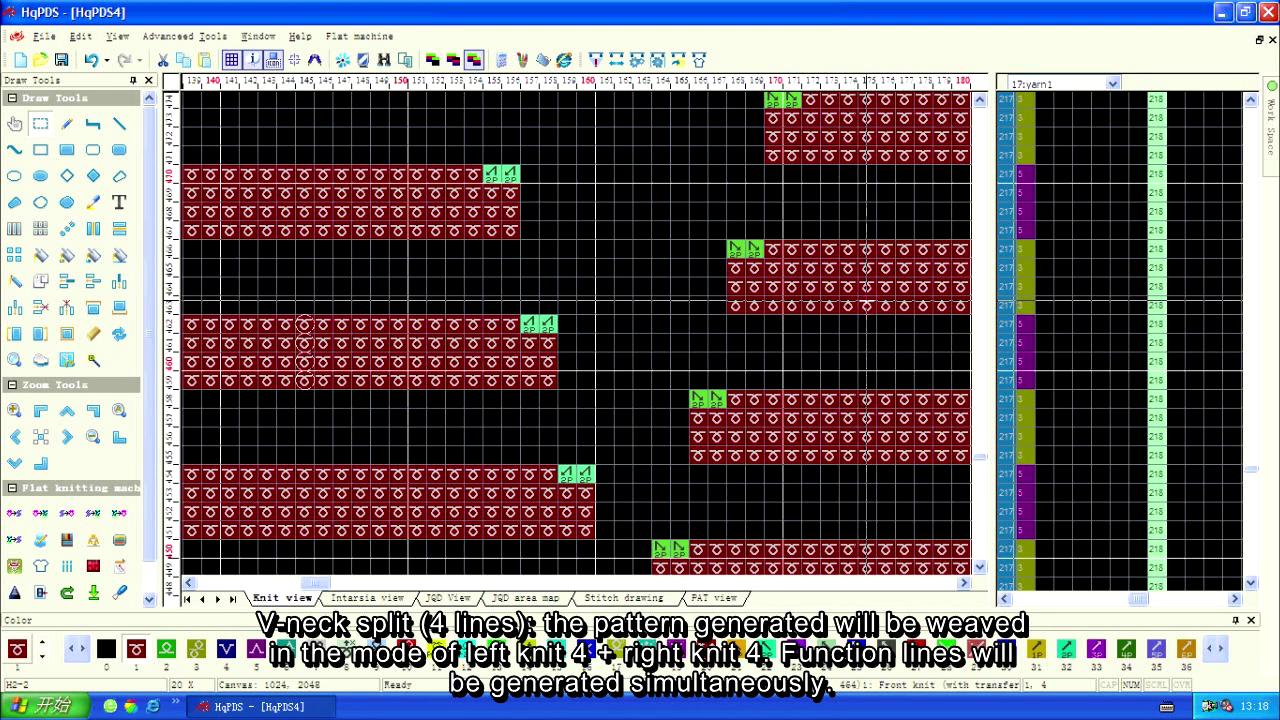
{"action": "left_click_drag", "start_coordinate": [866, 304], "coordinate": [868, 256]}
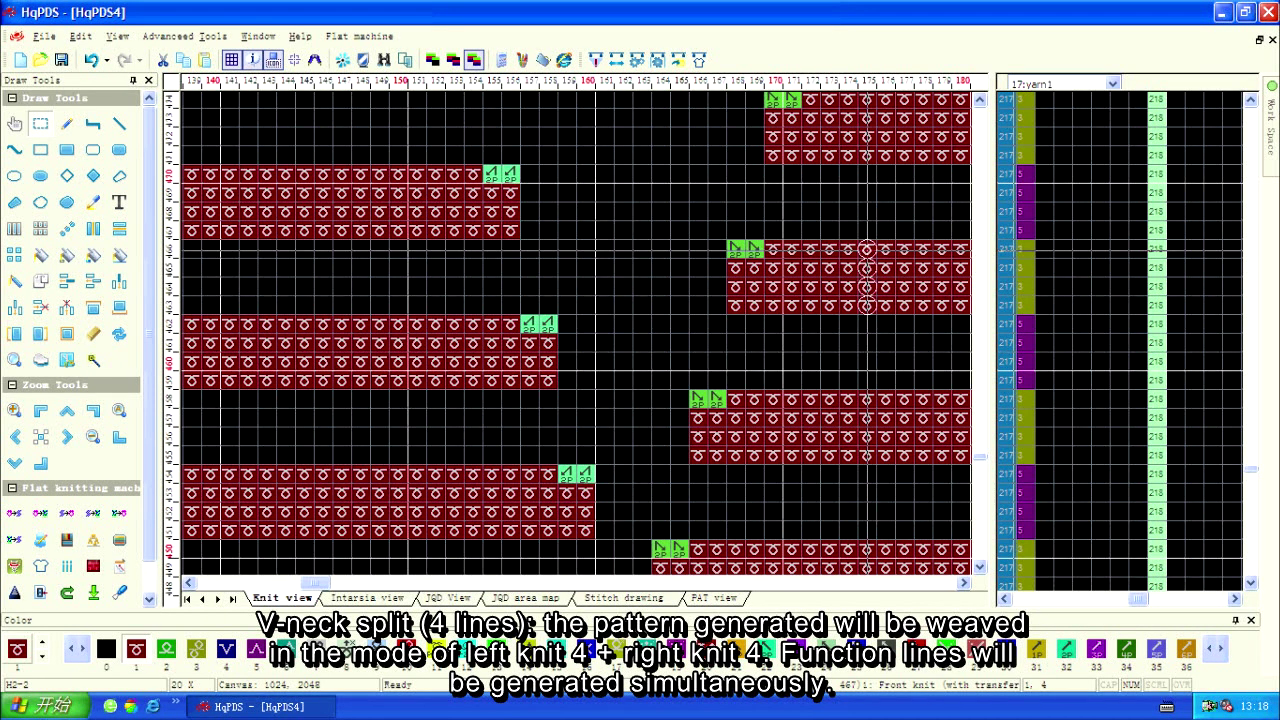
Undo the generated pattern and regenerate it from the craft bill with V-neck row removal disabled and V-neck Intarsia enabled.
{"action": "scroll", "coordinate": [868, 256], "scroll_direction": "down", "scroll_amount": 10}
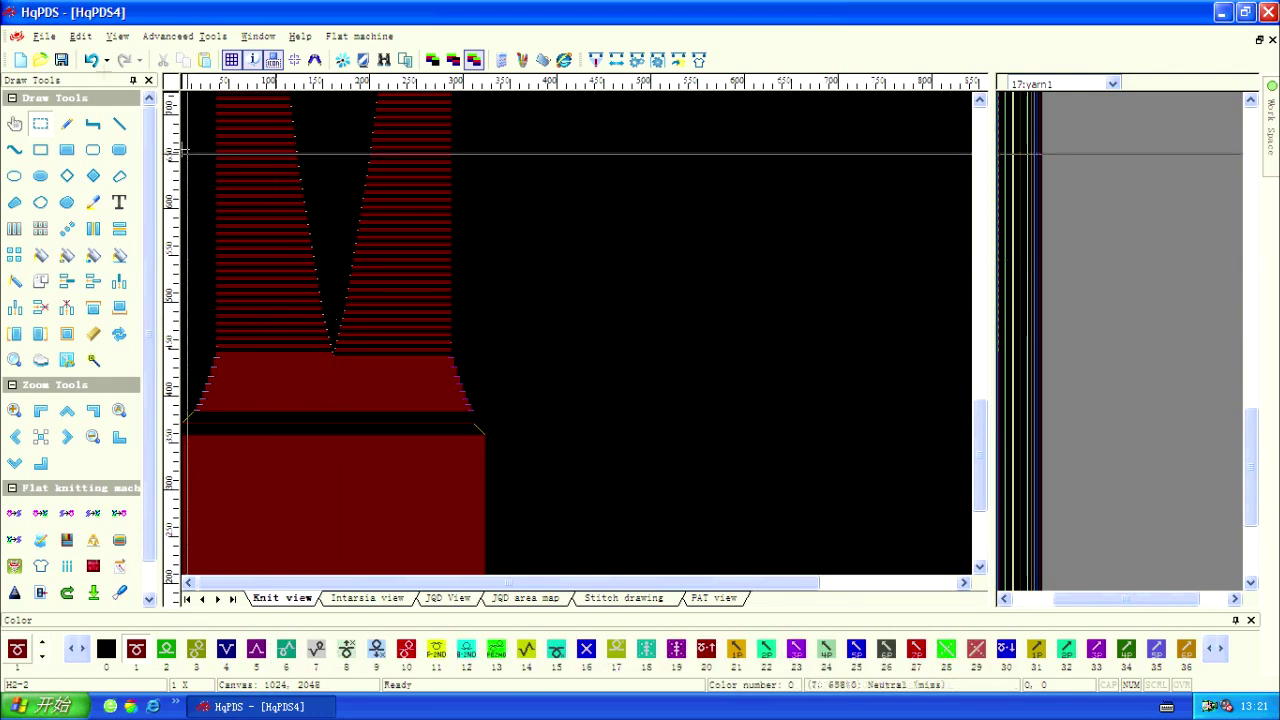
{"action": "left_click", "coordinate": [91, 60]}
{"action": "left_click", "coordinate": [93, 61]}
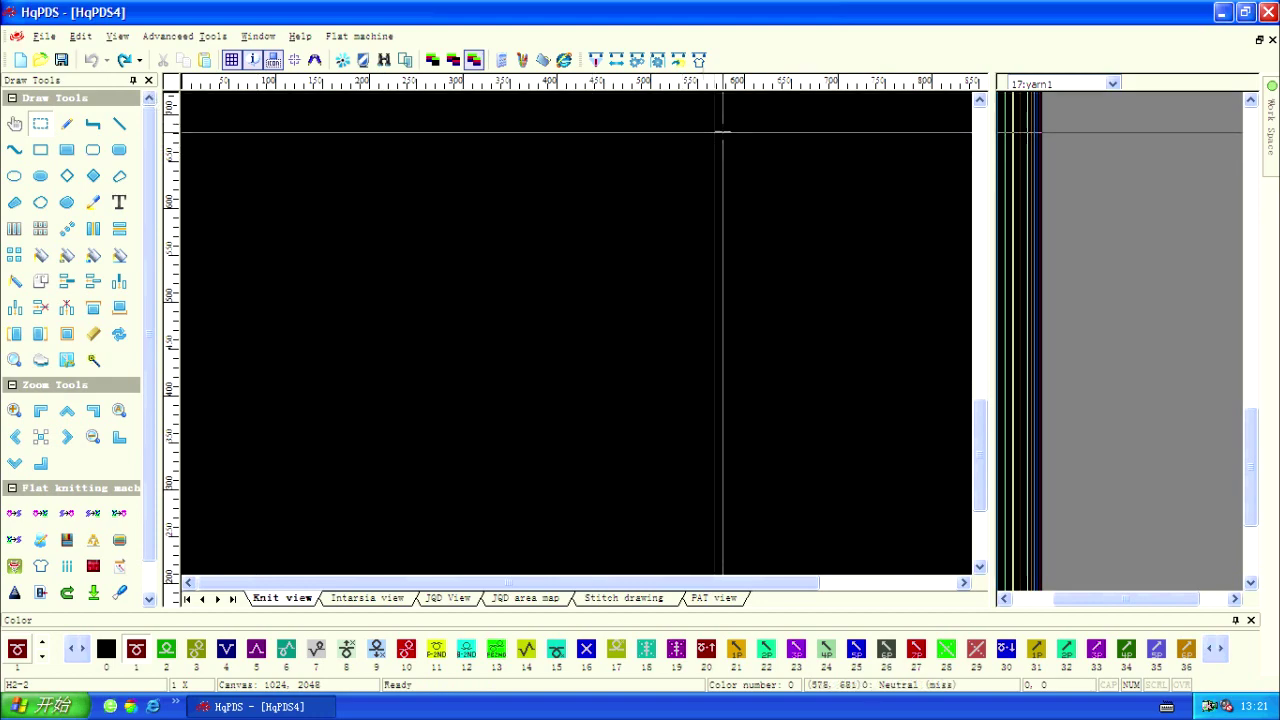
{"action": "left_click", "coordinate": [699, 60]}
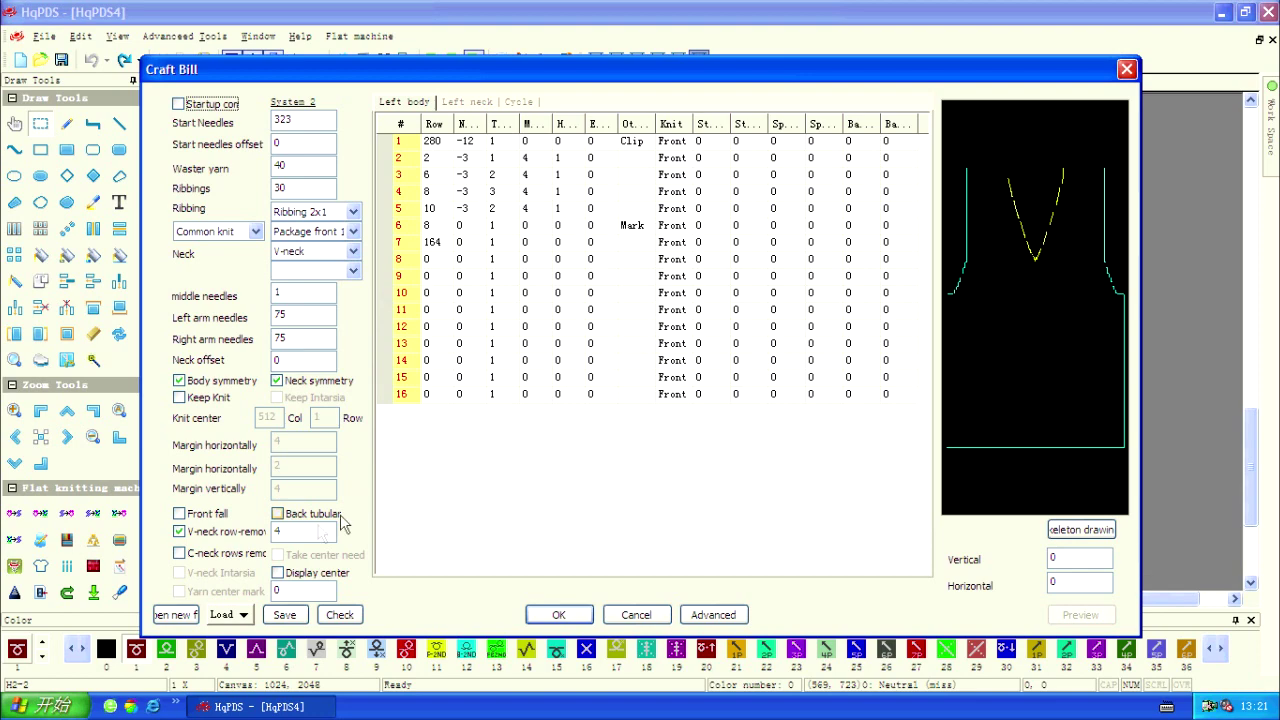
{"action": "left_click", "coordinate": [178, 535]}
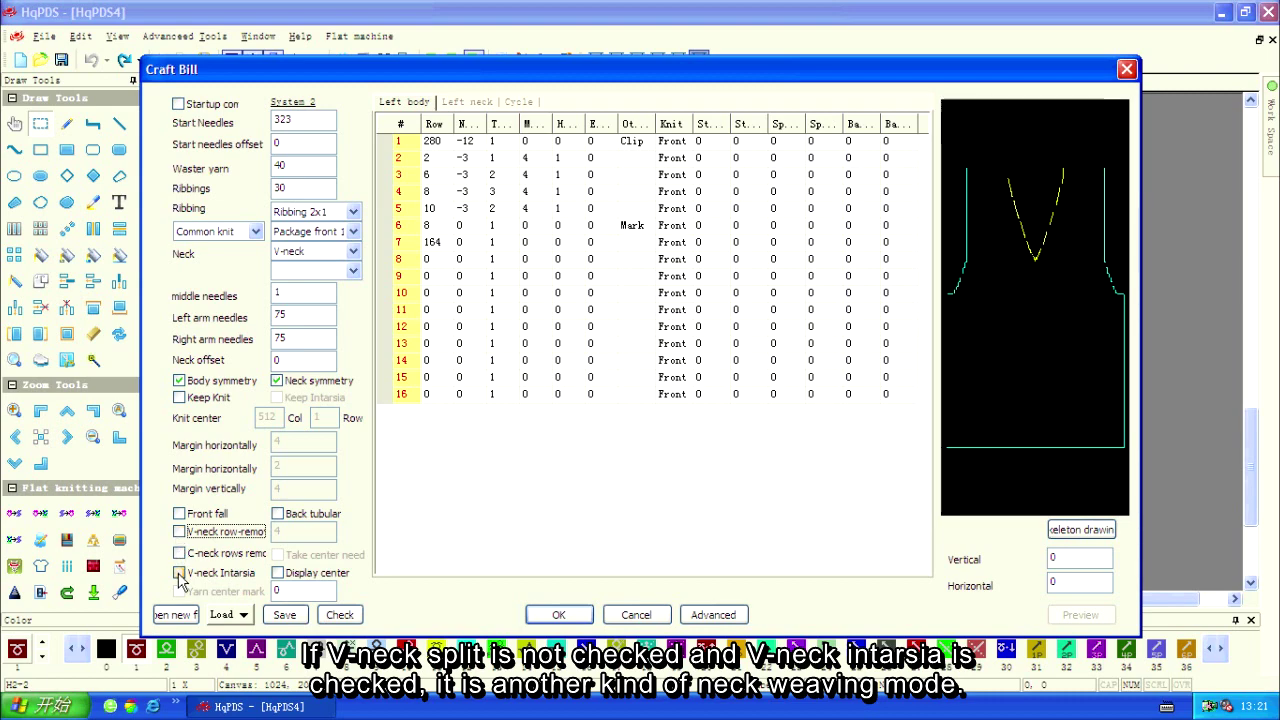
{"action": "left_click", "coordinate": [179, 574]}
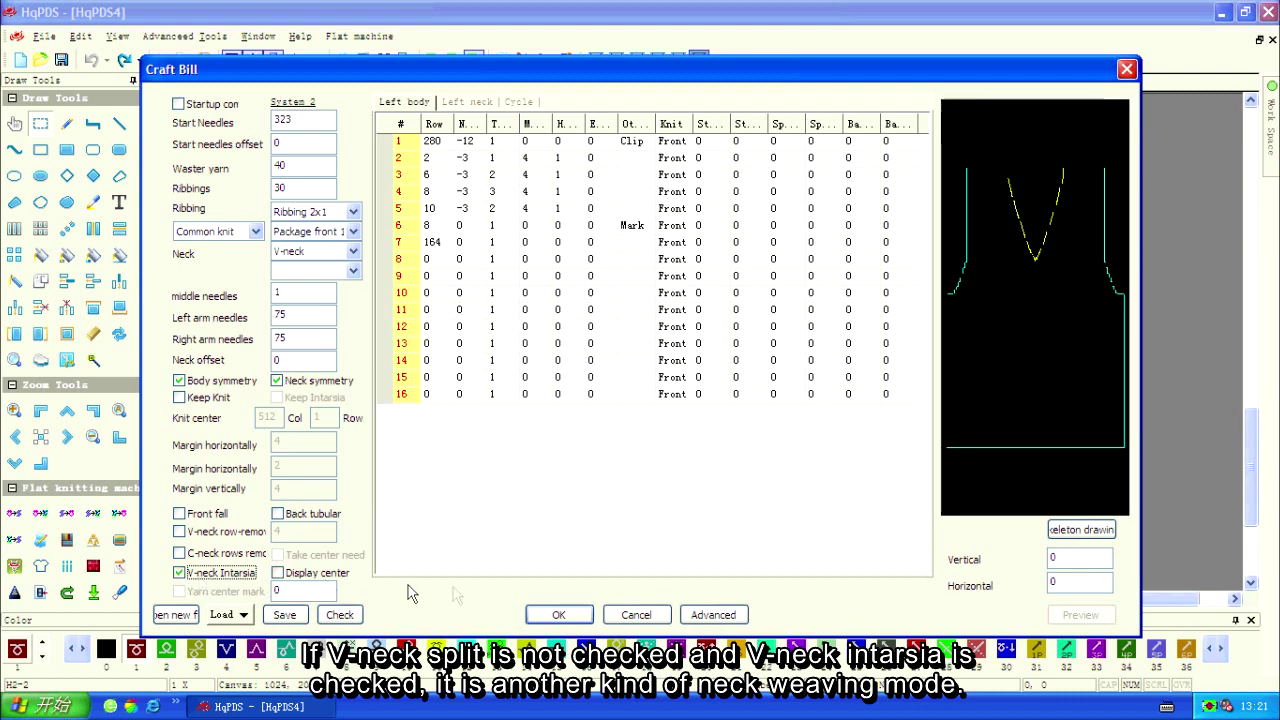
{"action": "left_click", "coordinate": [562, 615]}
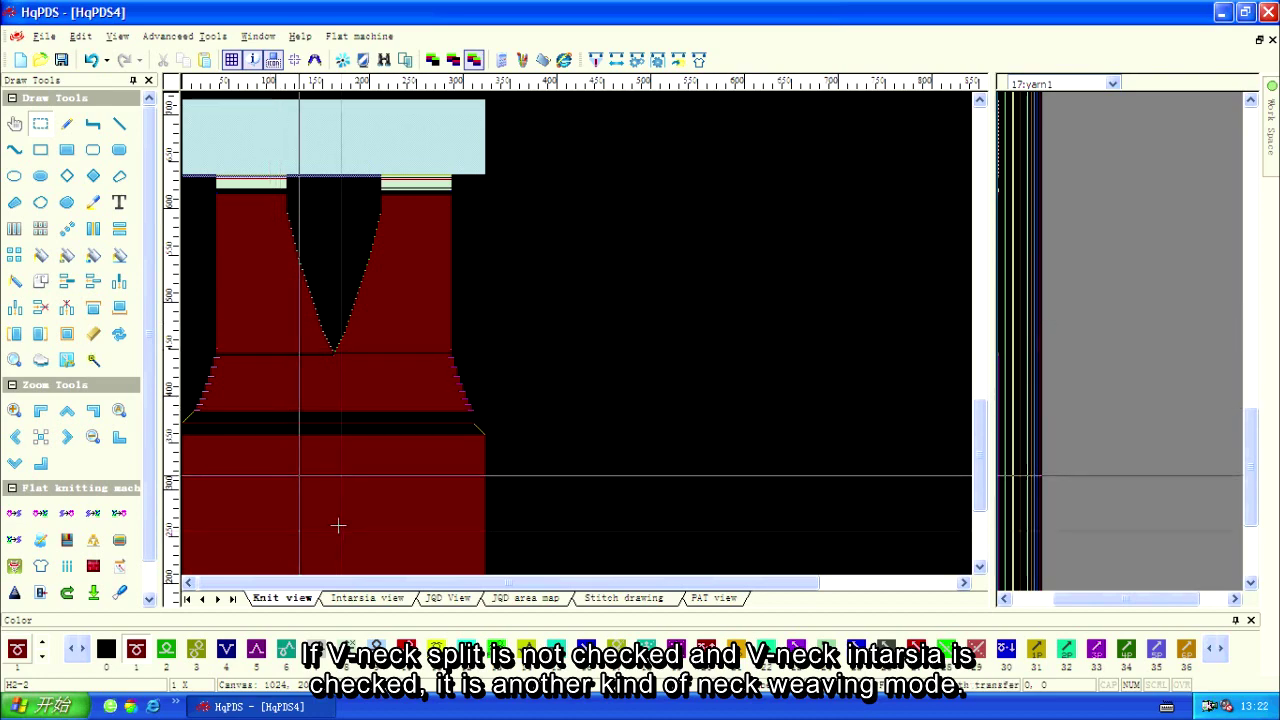
Switch to the Intarsia view and examine the yarn colours around the V-neck split against the yarn1 function line.
{"action": "left_click", "coordinate": [378, 604]}
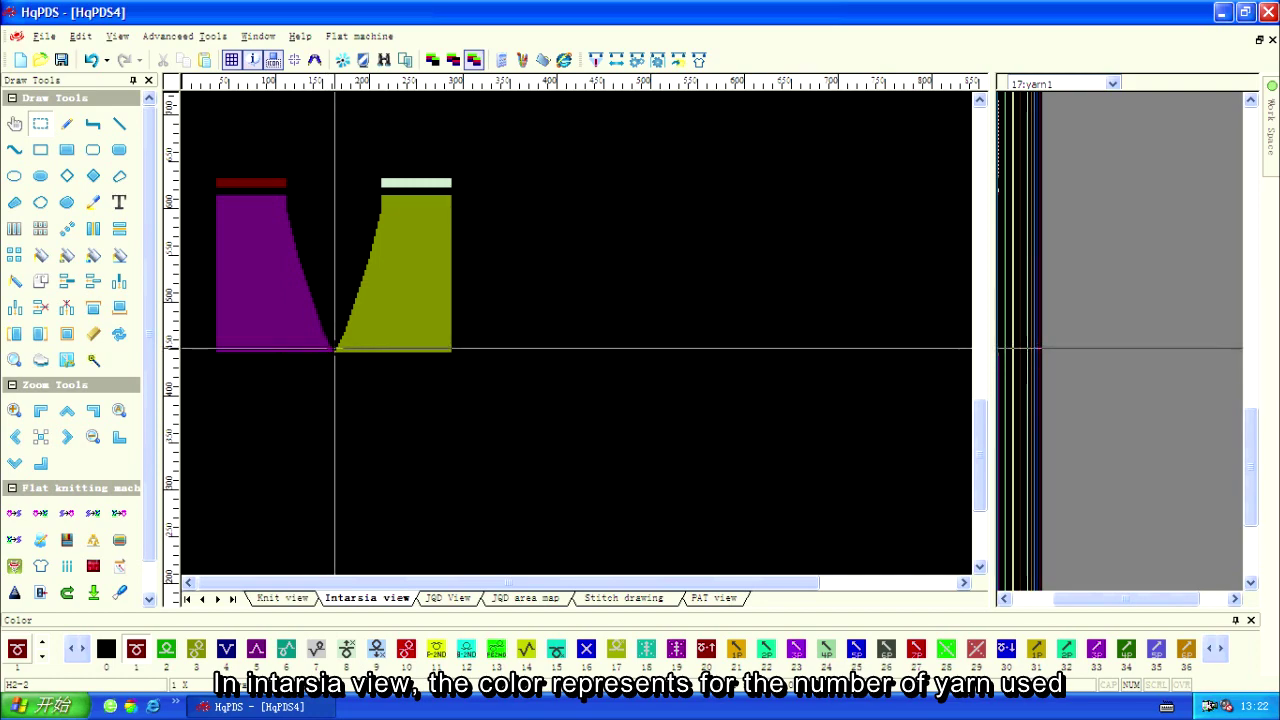
{"action": "scroll", "coordinate": [335, 350], "scroll_direction": "up", "scroll_amount": 4}
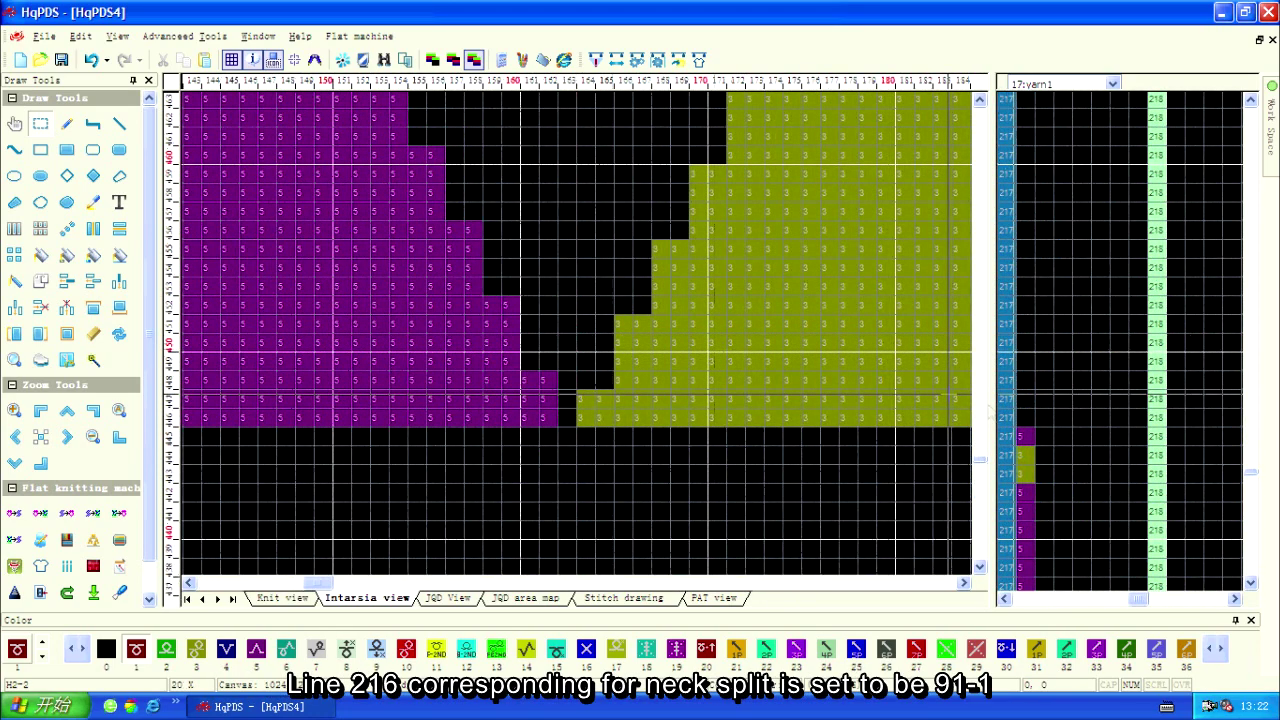
{"action": "left_click_drag", "start_coordinate": [1027, 425], "coordinate": [1031, 129]}
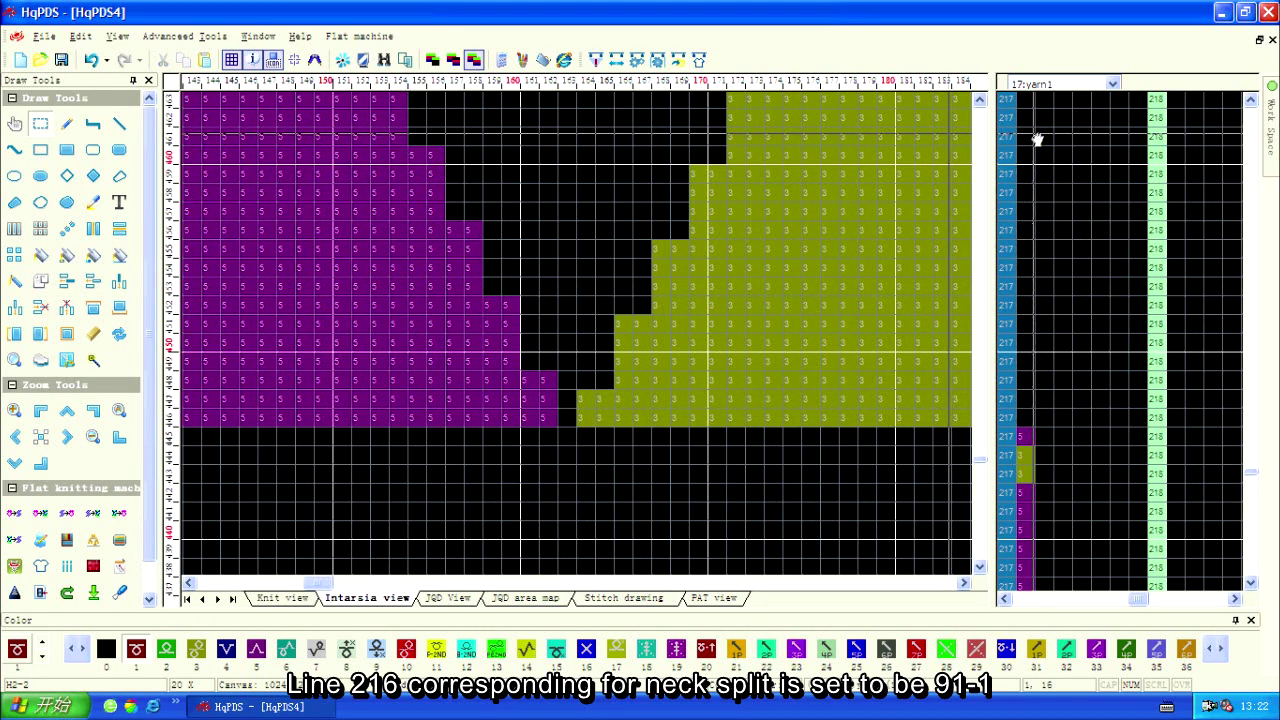
Show the weave mode function line and examine its entries beside the neck split rows.
{"action": "left_click", "coordinate": [1094, 86]}
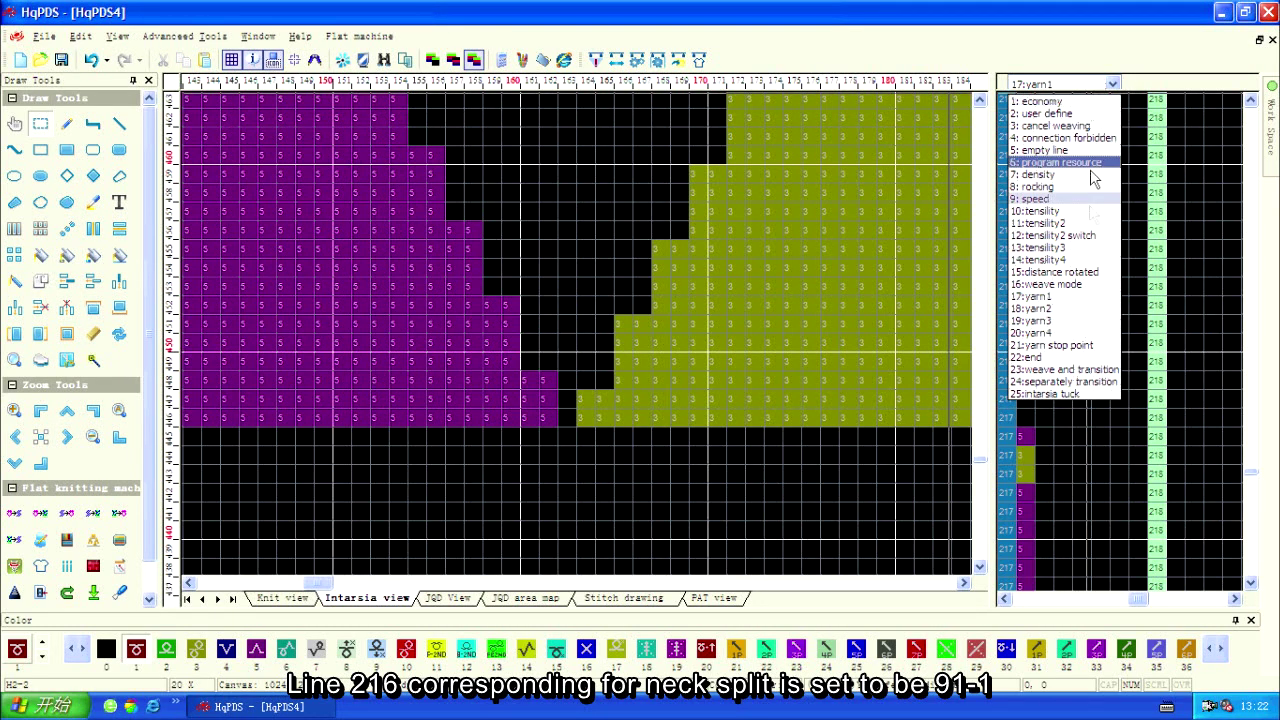
{"action": "left_click", "coordinate": [1089, 285]}
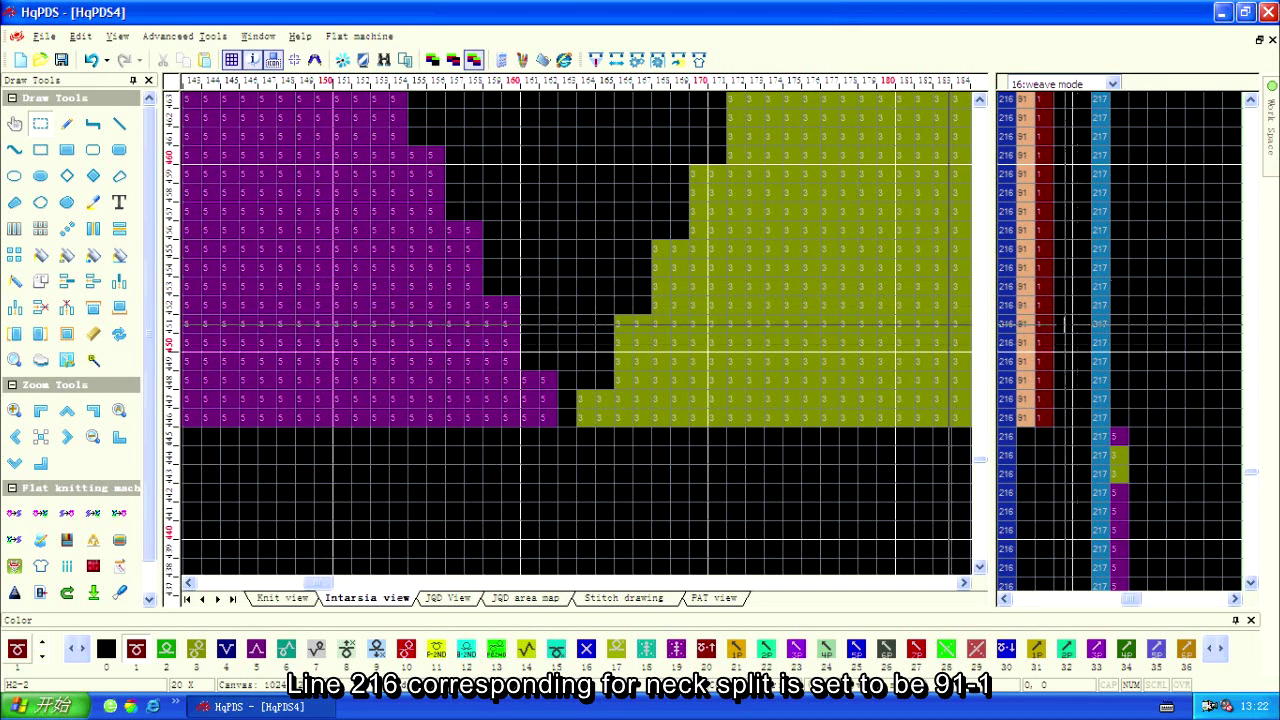
{"action": "right_click", "coordinate": [1025, 270]}
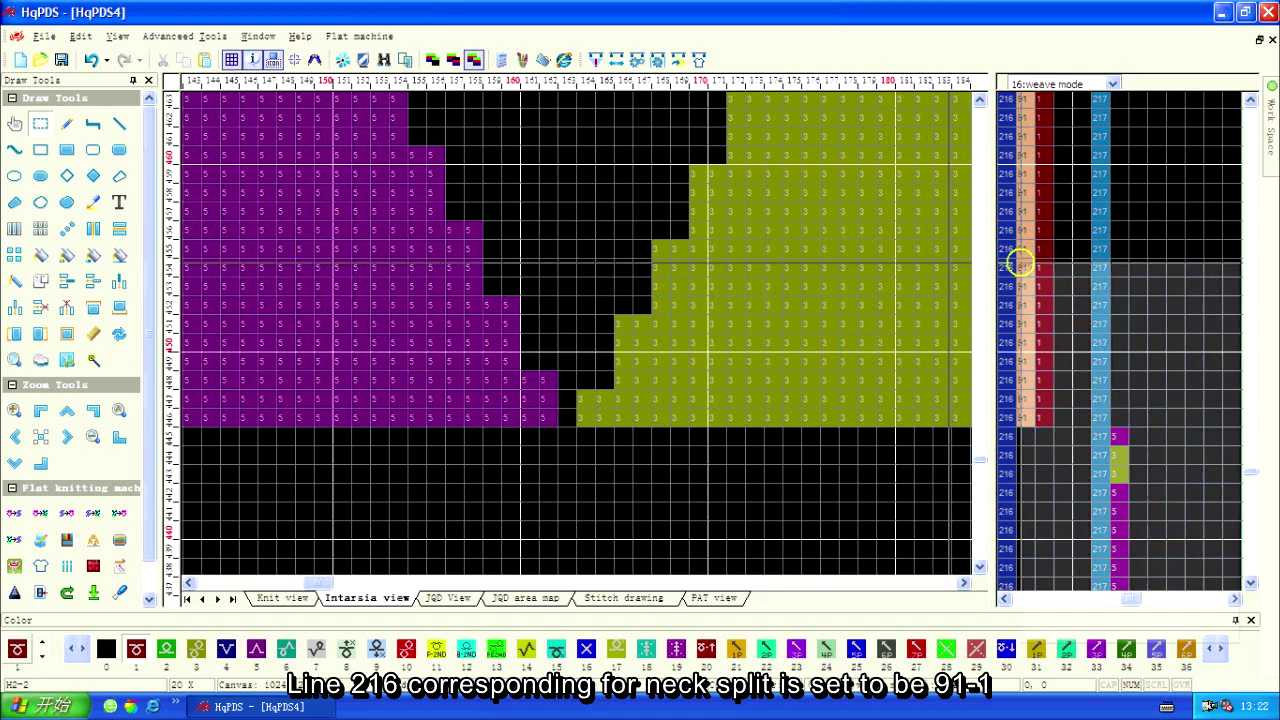